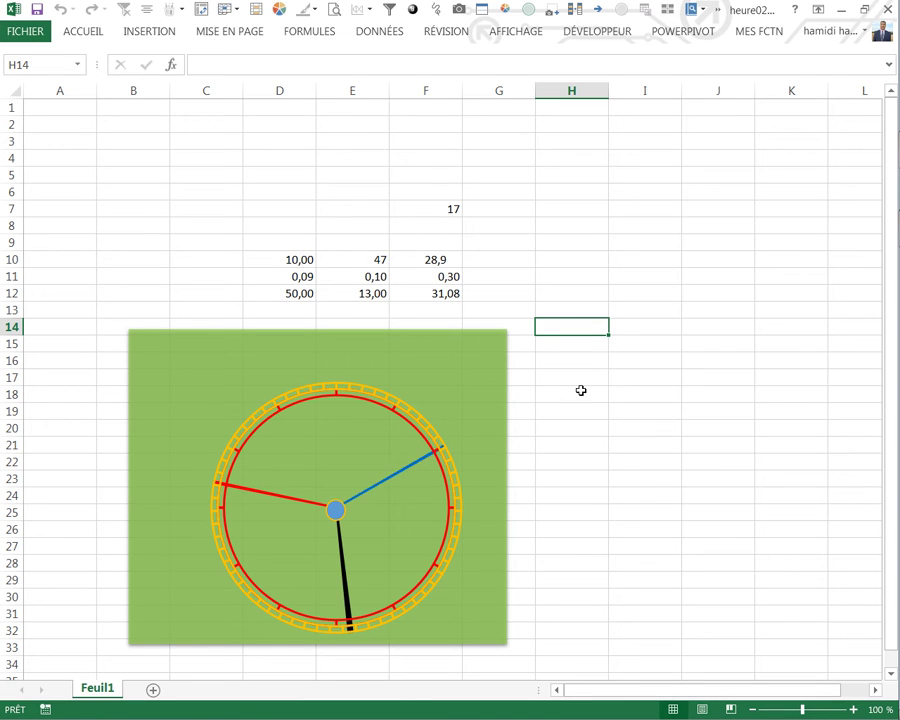
Step: Close the heure02.xlsx clock workbook without saving its changes
click(581, 390)
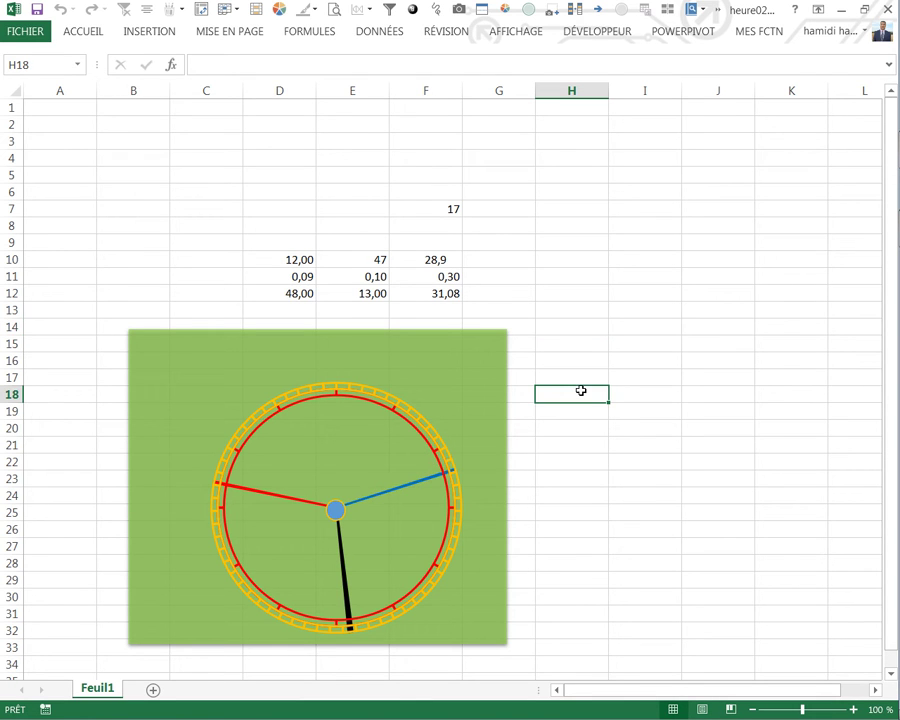
key(ctrl+w)
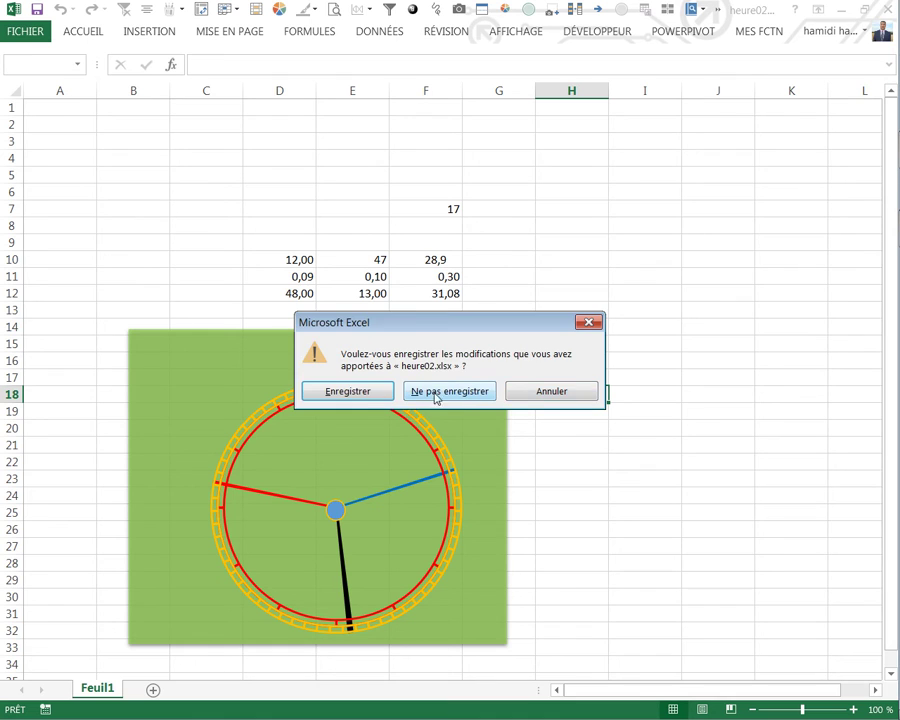
click(448, 393)
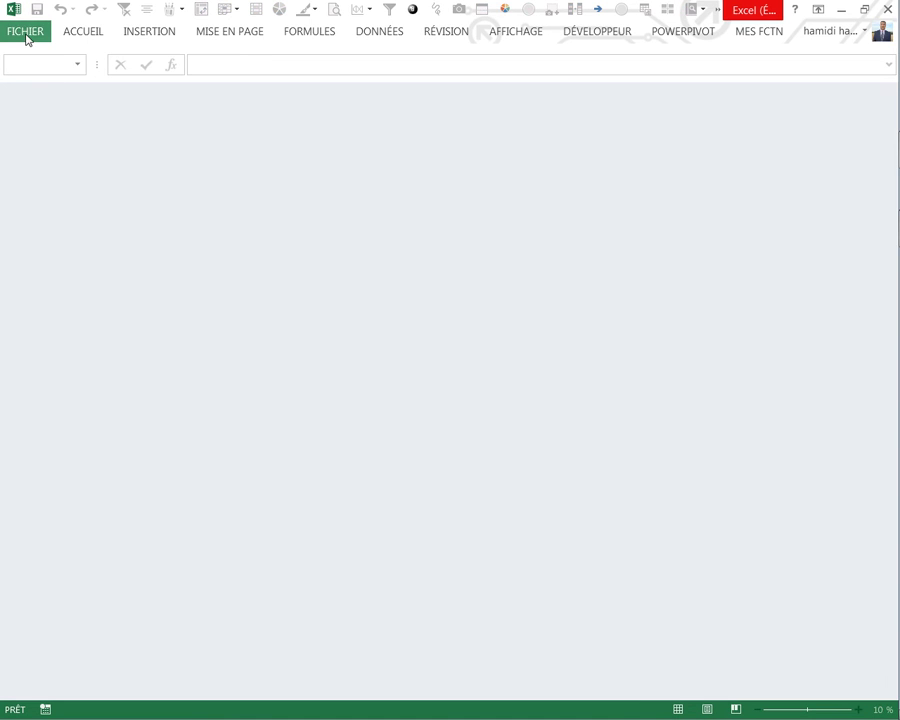
Step: Create a new blank workbook from FICHIER > Nouveau
click(27, 31)
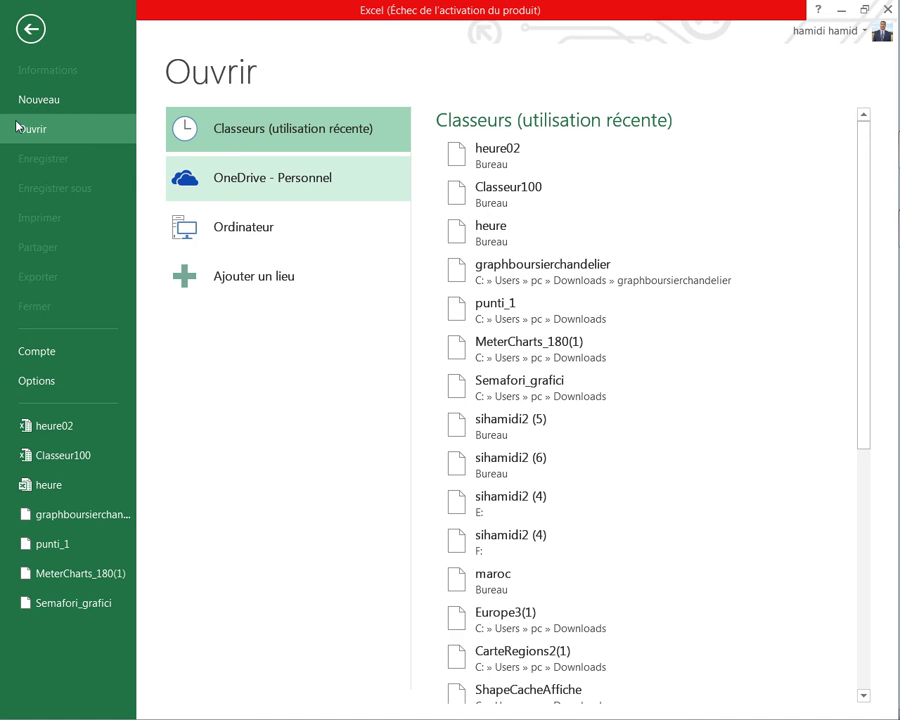
click(54, 100)
click(246, 254)
Step: Enter =MAINTENANT() in E5 to get the current date and time
click(380, 293)
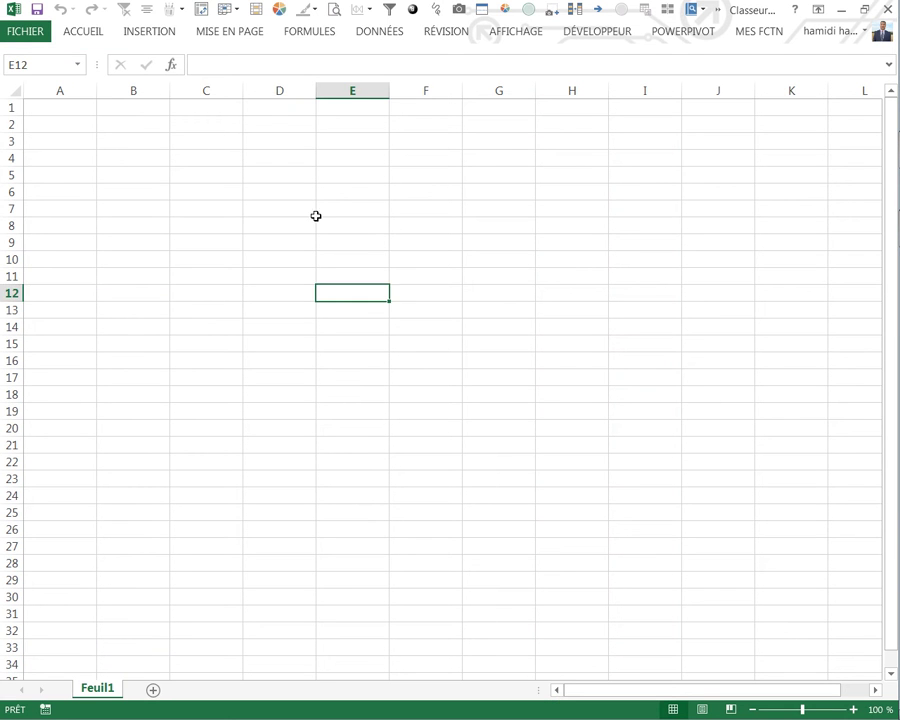
click(308, 208)
click(370, 170)
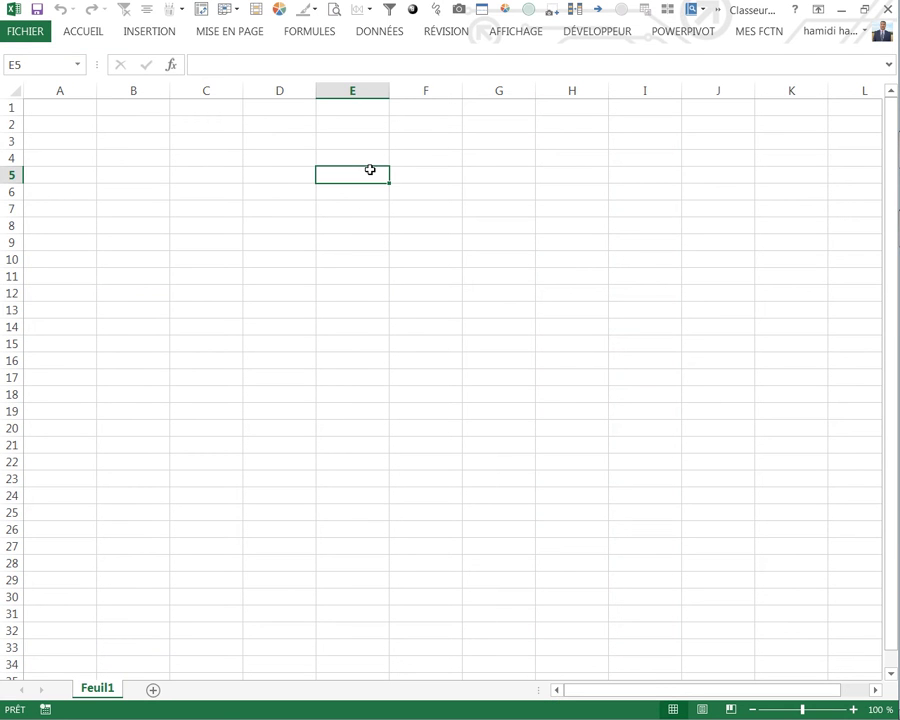
text(=mai)
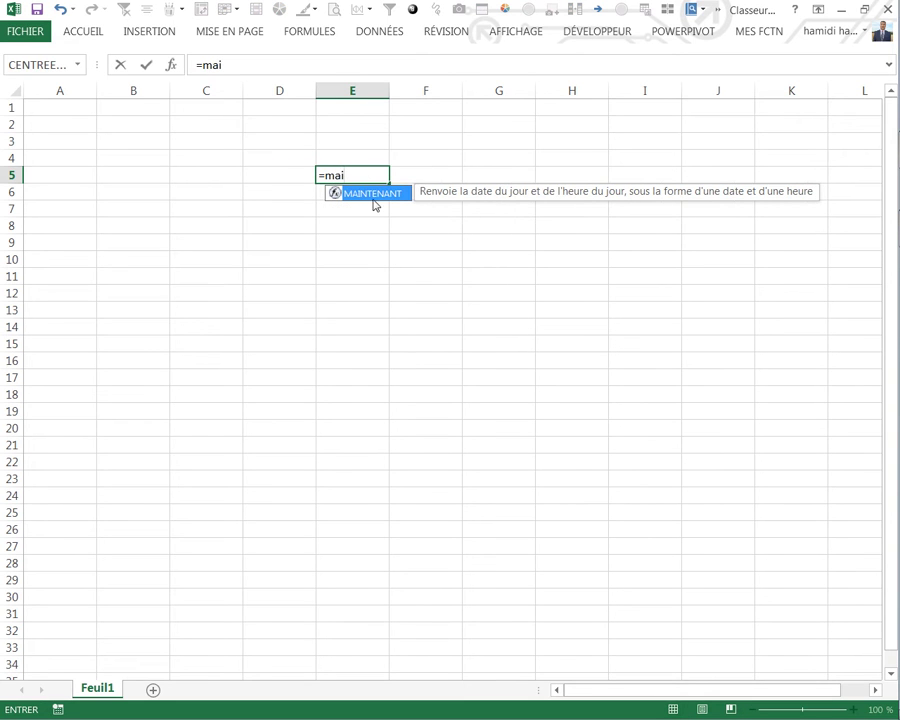
double_click(370, 194)
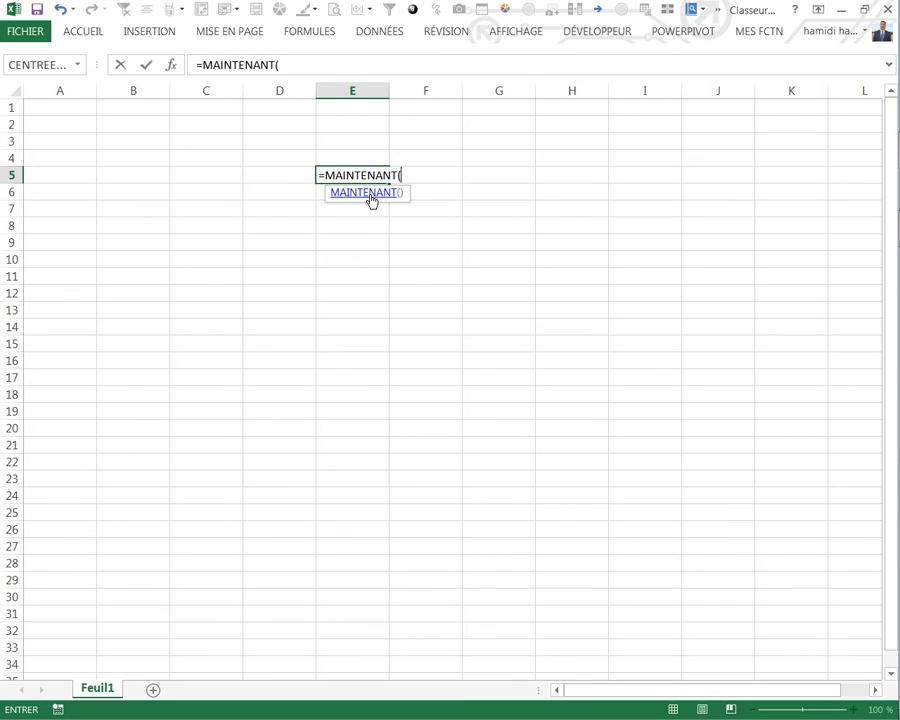
text())
key(Return)
Step: Extract seconds with =SECONDE(E5) in B12 and minutes with =MINUTE(E5) in B13
click(146, 292)
text(=sec)
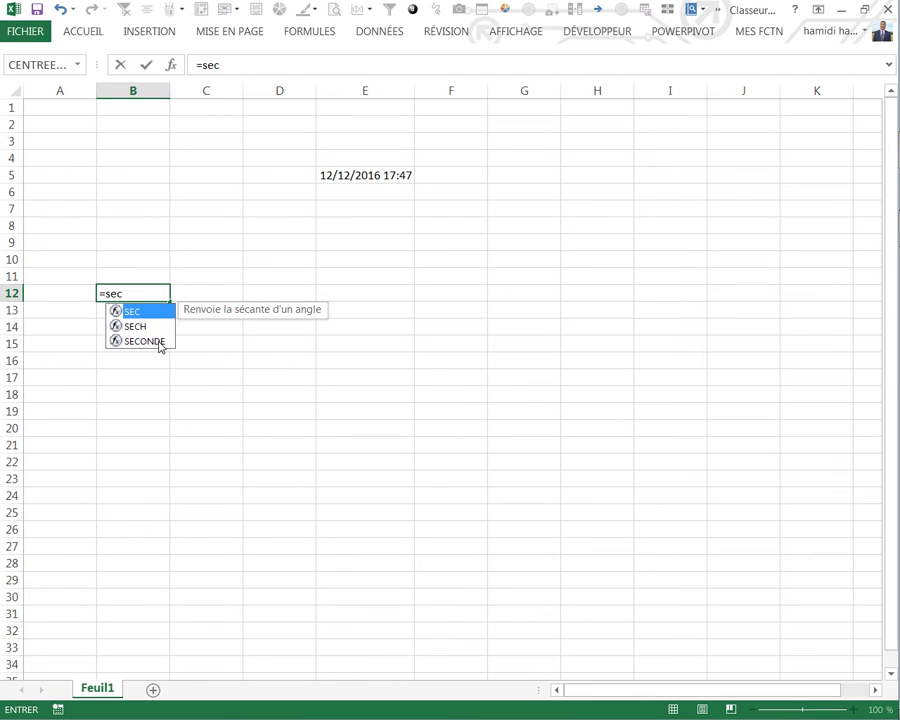
double_click(145, 341)
click(350, 180)
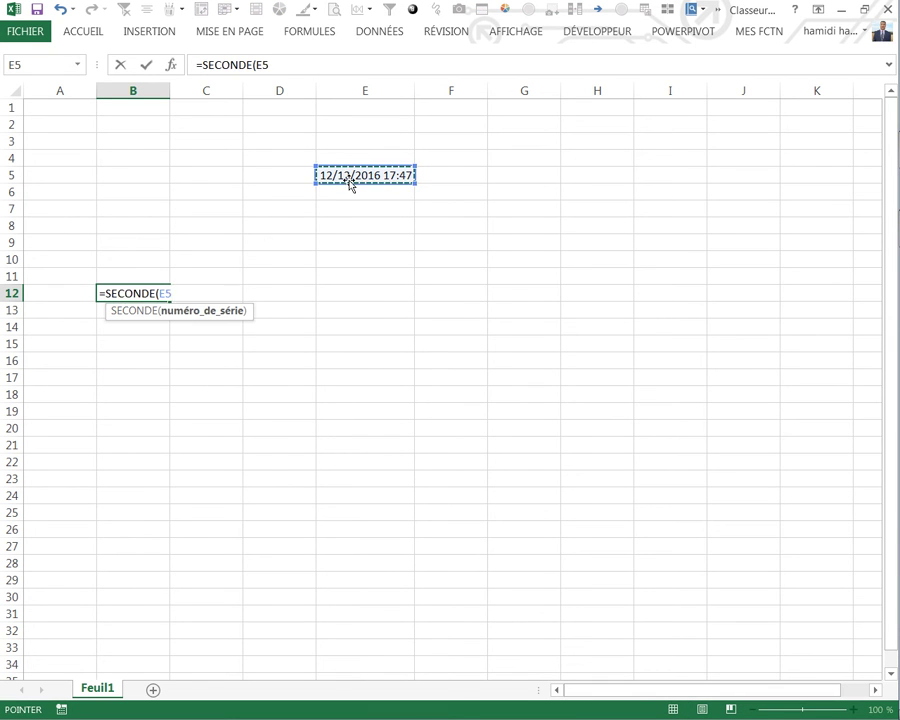
key(Return)
text(=min)
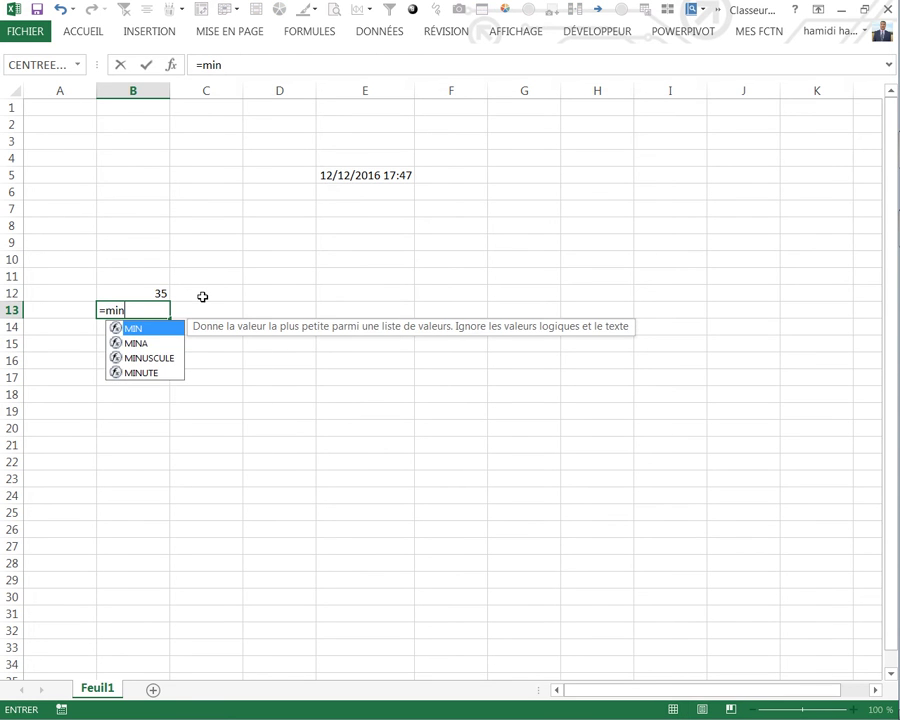
double_click(137, 372)
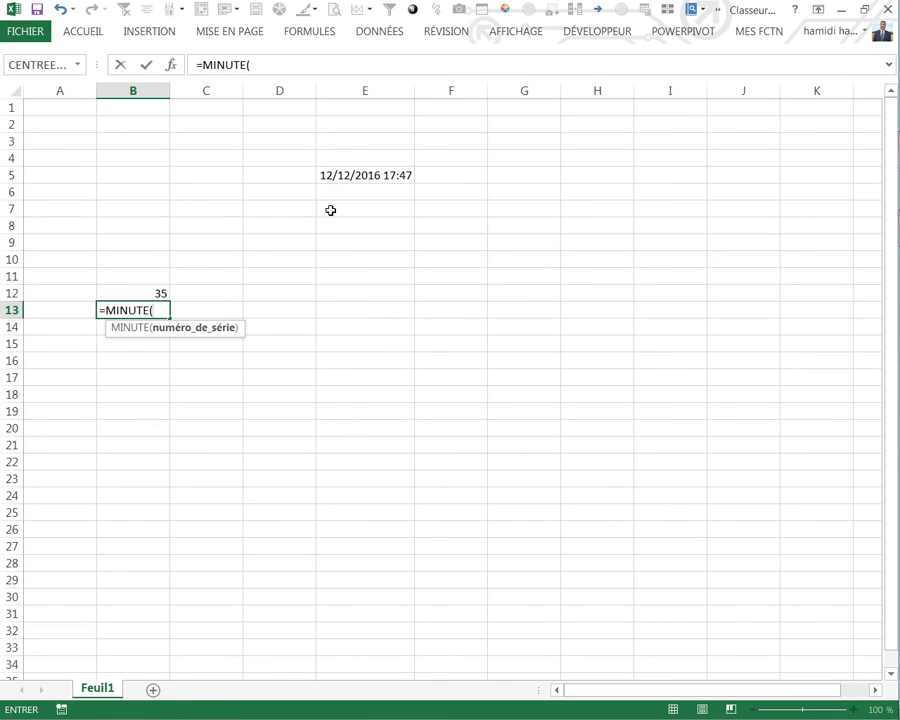
click(353, 177)
text())
key(Return)
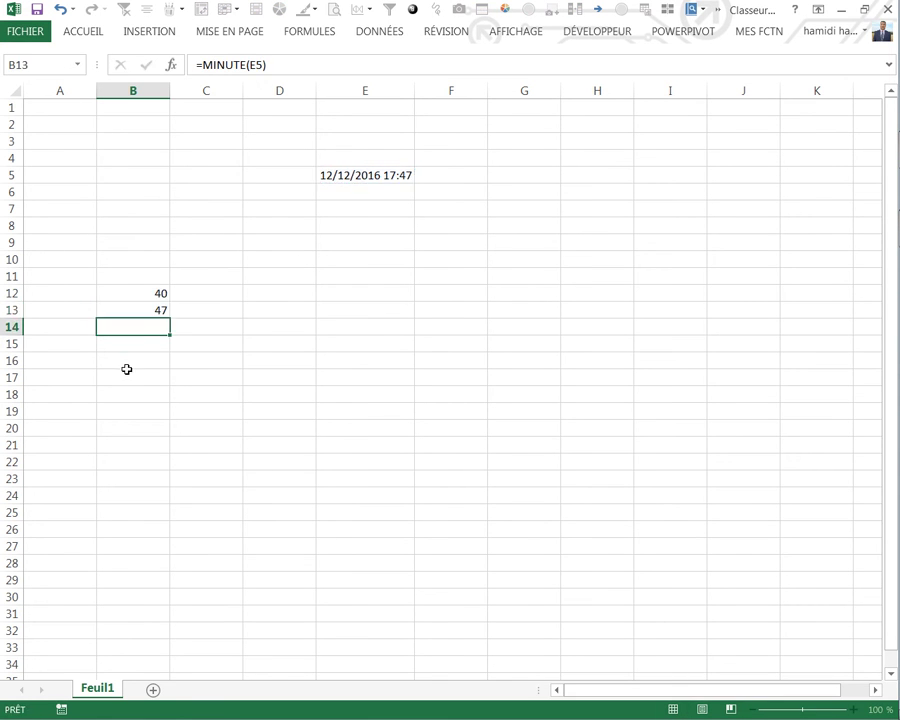
Step: Extract the hour with =HEURE(E5) in A14
click(80, 329)
text(=)
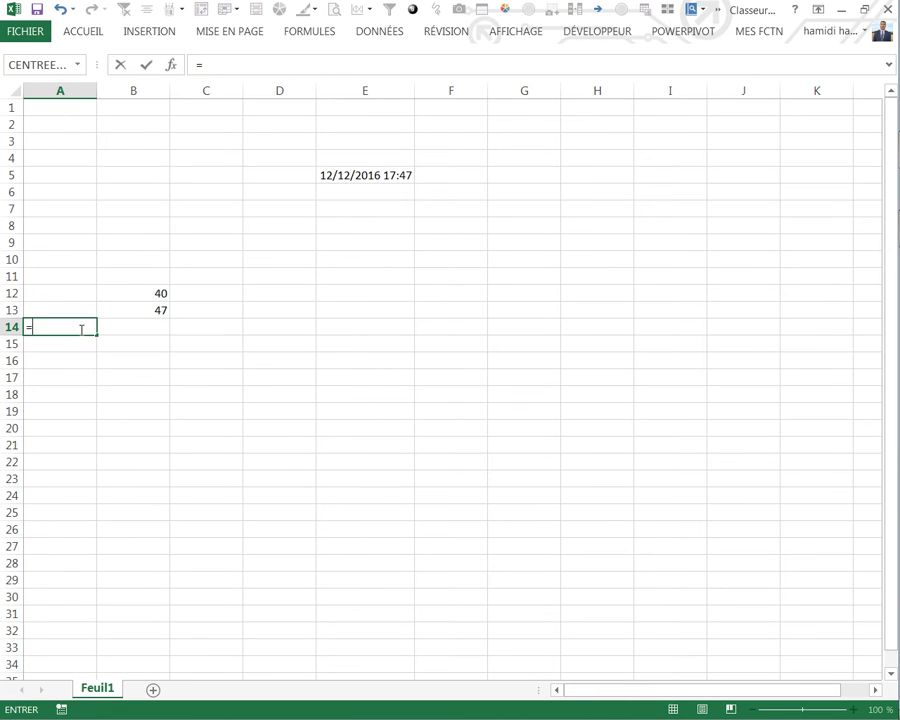
text(heur)
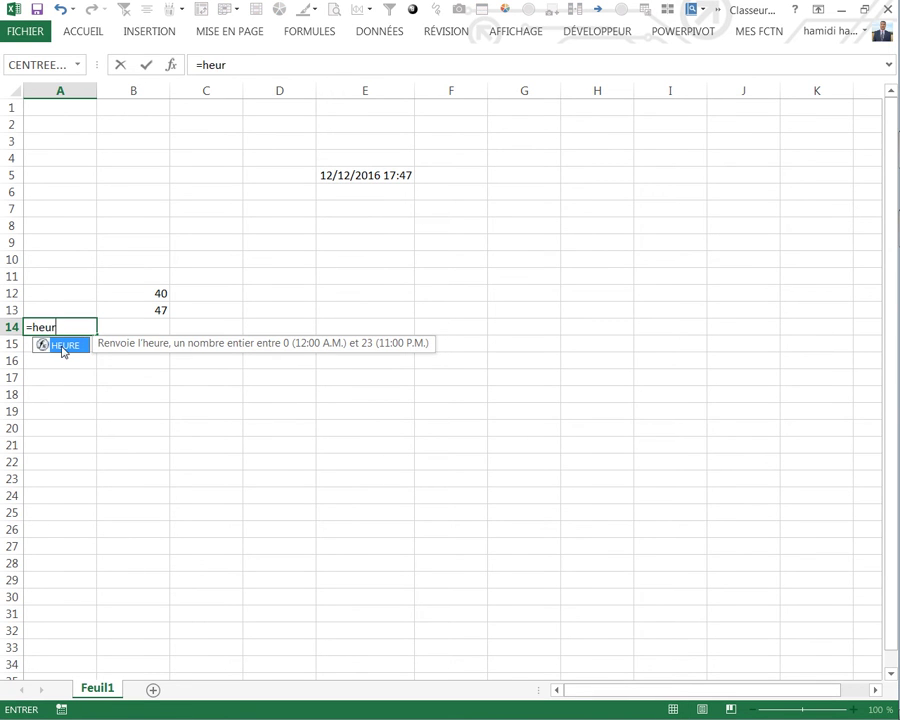
double_click(62, 345)
click(374, 175)
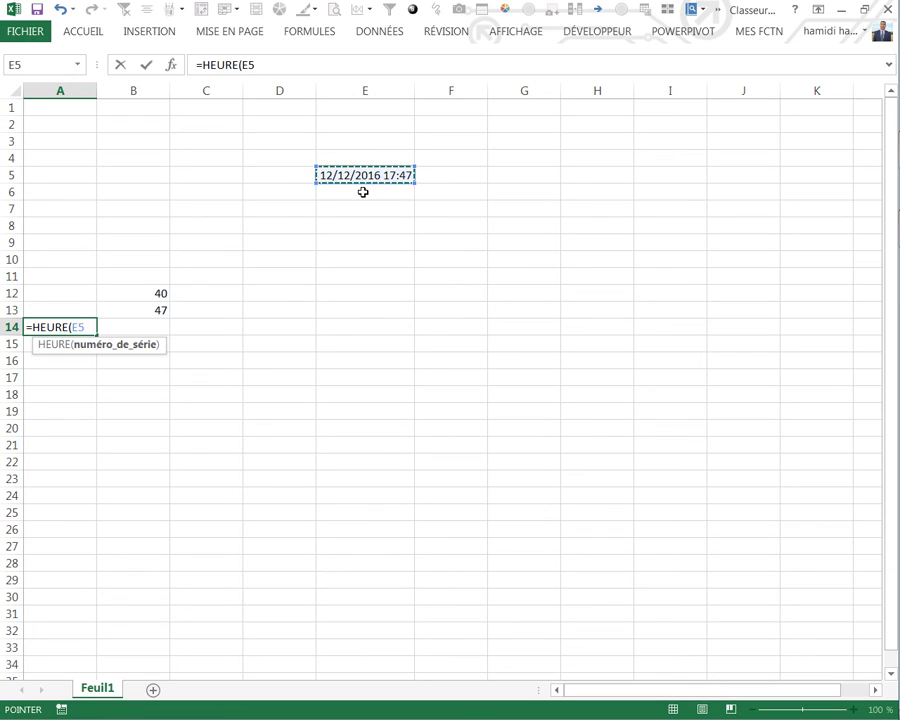
text())
key(Return)
click(150, 333)
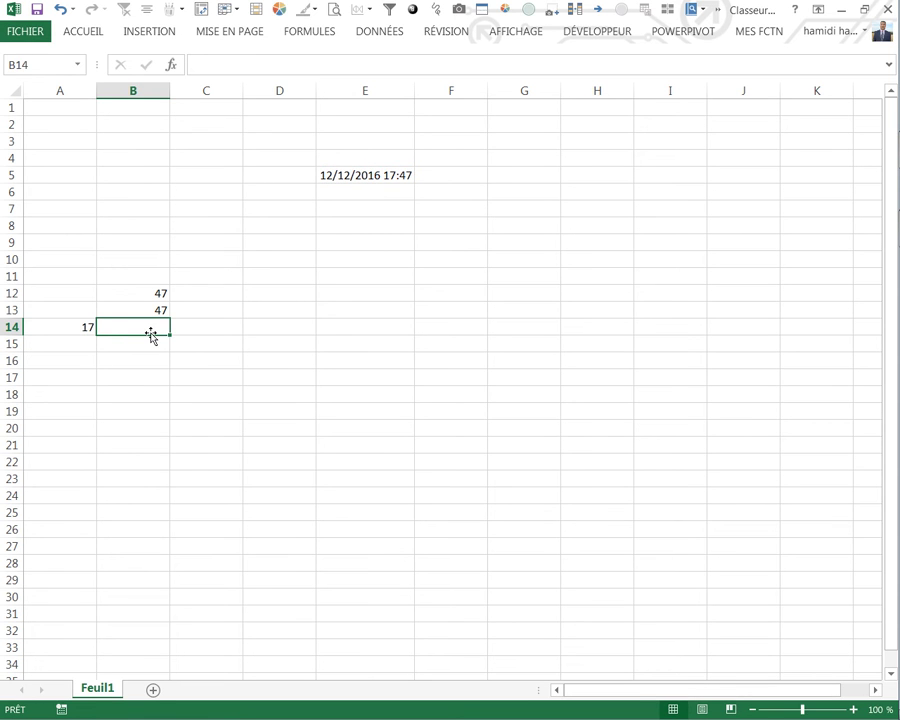
Step: Enter =SI(A14>12;A14-12;A14) in B14 so the hour 17 shows as 5
text(=si()
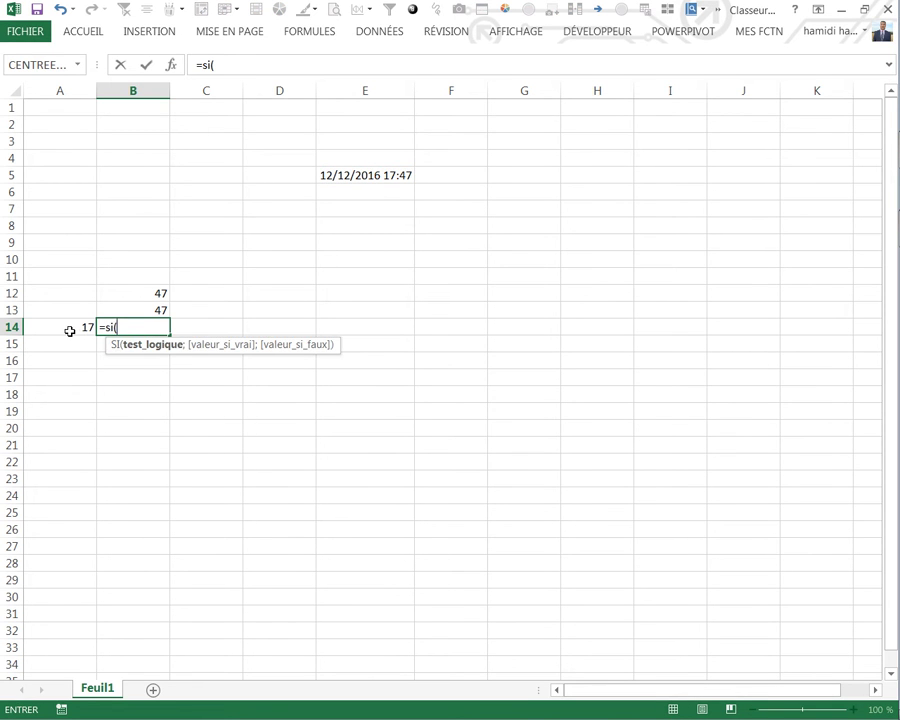
click(70, 331)
text(>12)
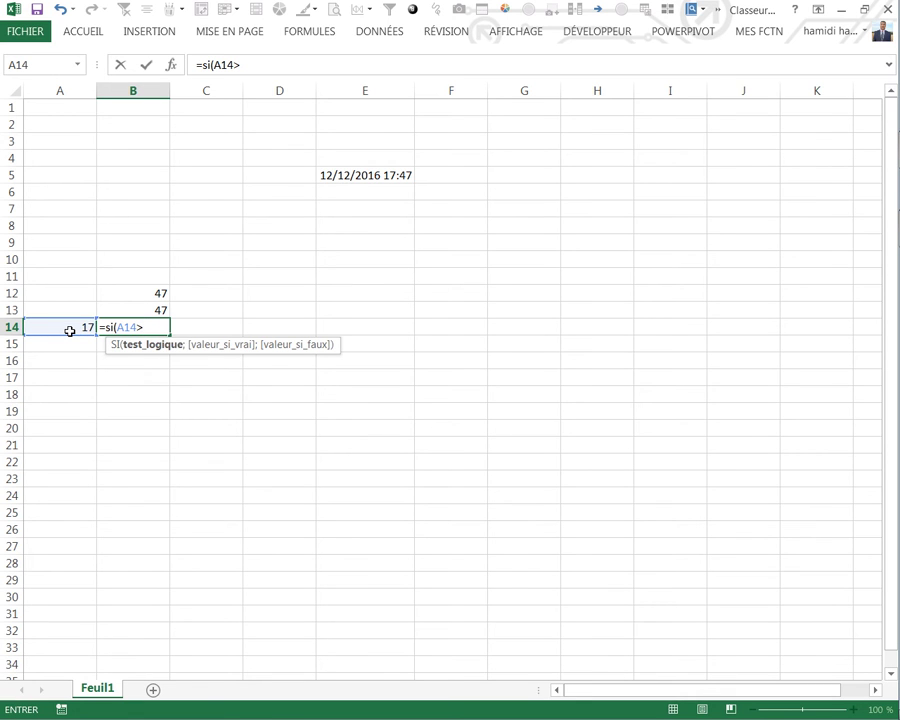
text(;)
click(71, 331)
text(-12)
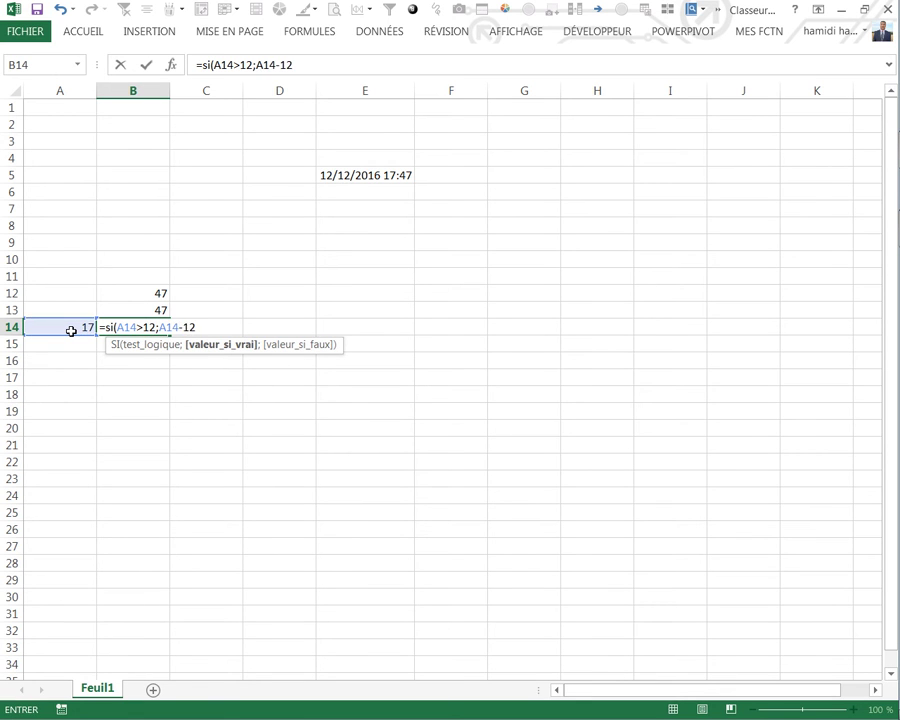
text(;)
click(71, 331)
key(Return)
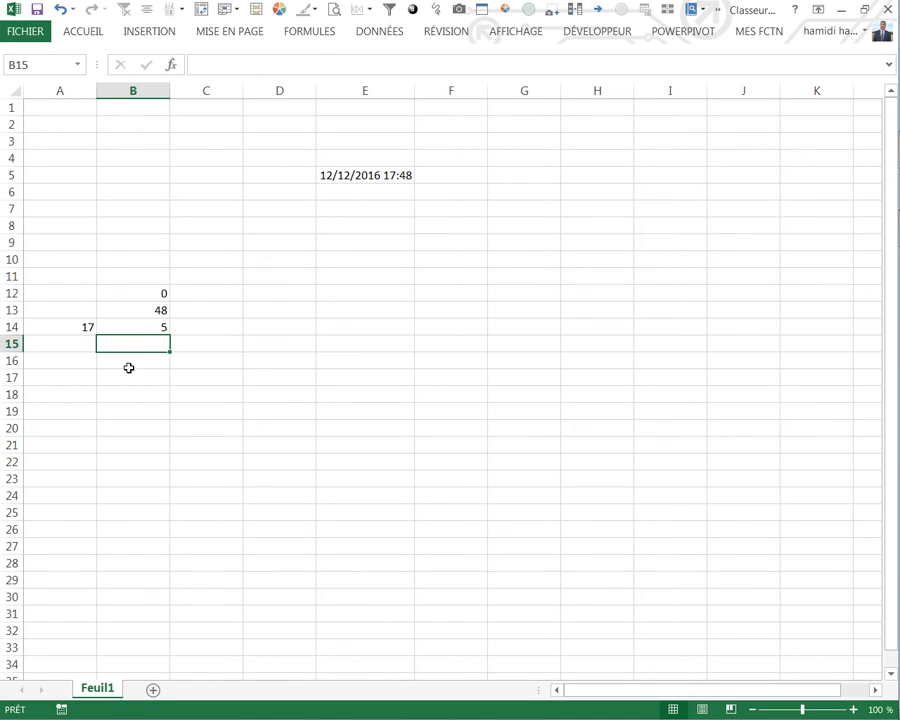
click(139, 327)
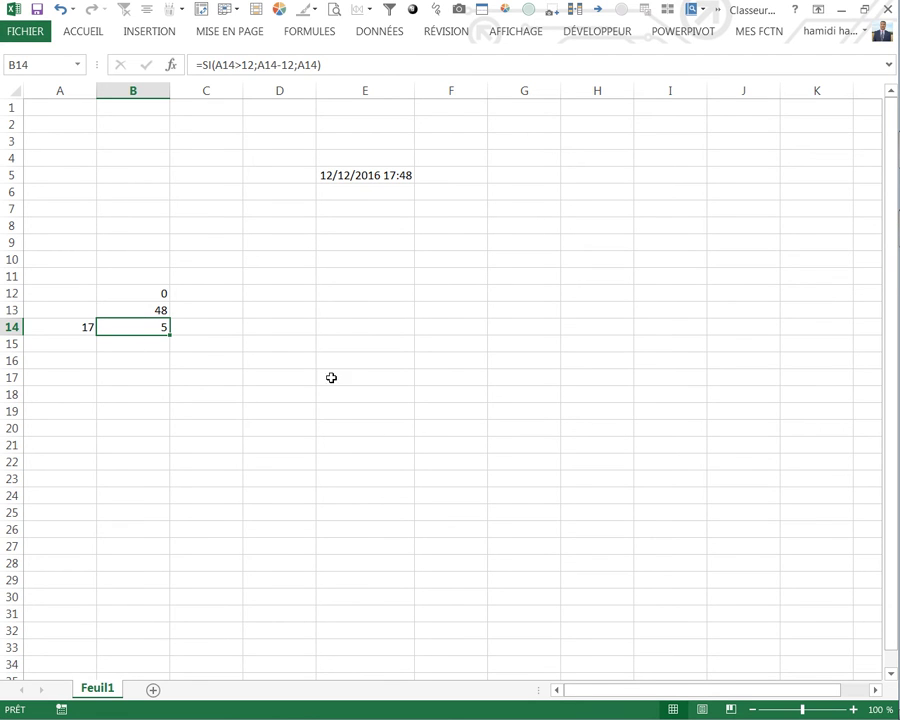
click(278, 394)
click(364, 361)
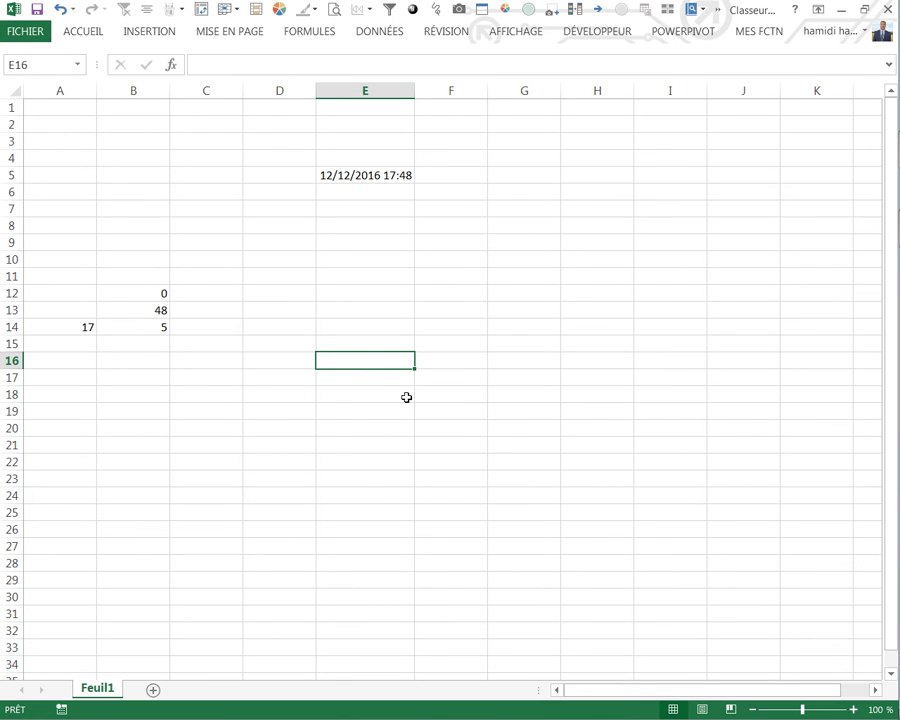
click(307, 375)
Step: Enter 5 in cells C12, C13 and C14
click(199, 295)
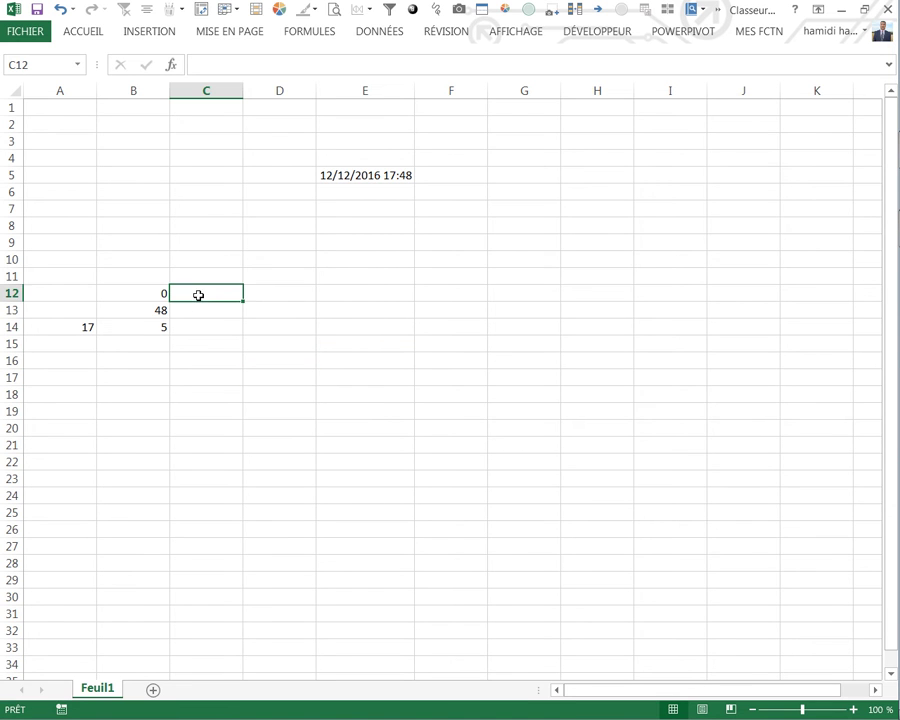
text(5)
key(Return)
text(5)
key(Return)
text(5)
key(Return)
Step: Fill D12:D14 with formulas subtracting B12, B13 and B14 from 60
click(314, 293)
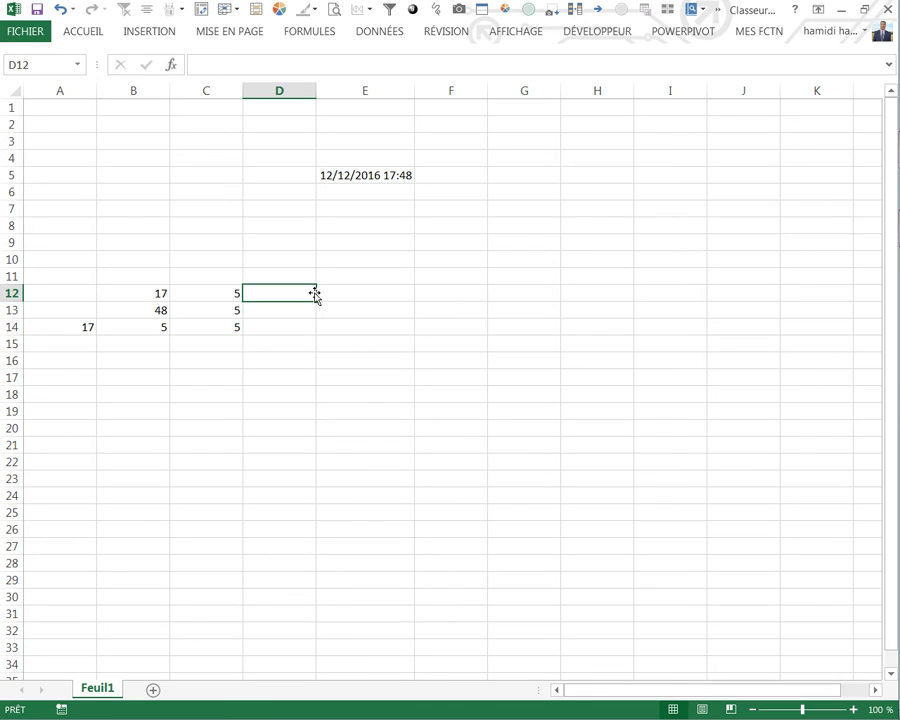
text(=60-)
click(152, 294)
key(Return)
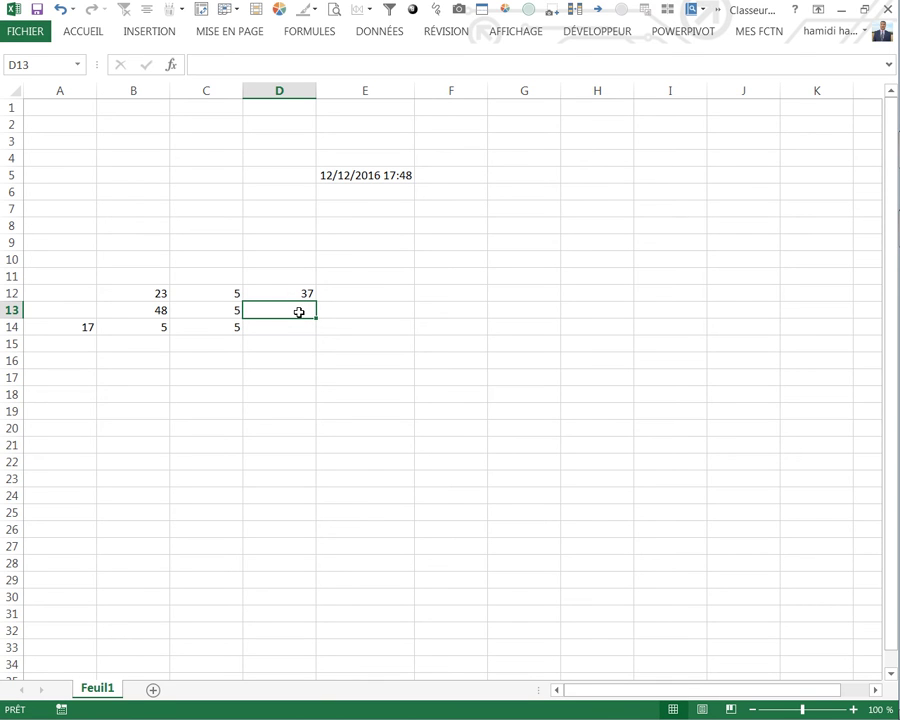
text(=60-)
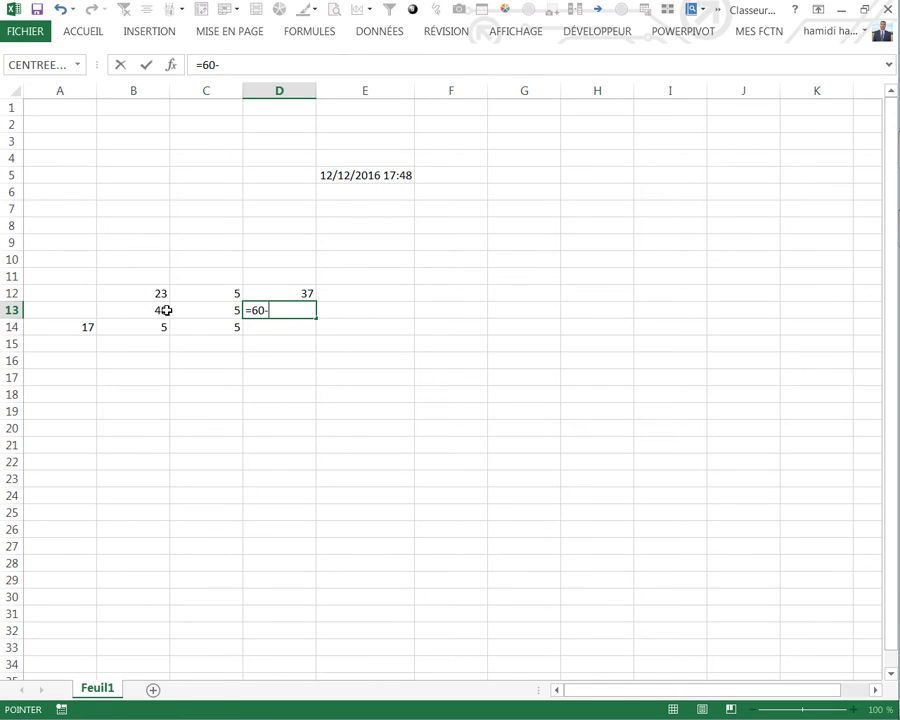
click(166, 309)
key(Return)
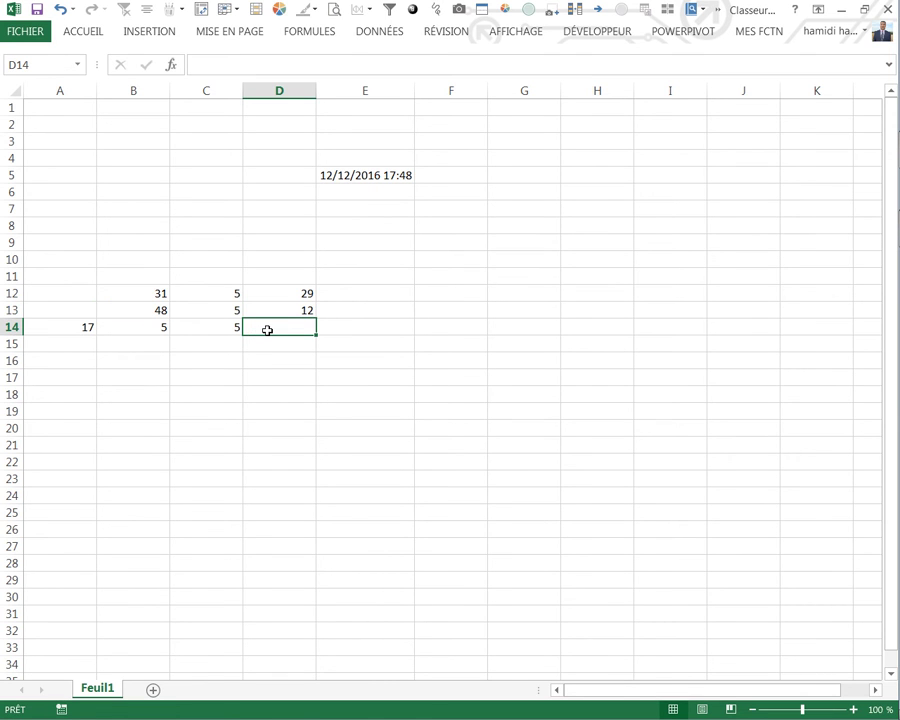
text(=60-)
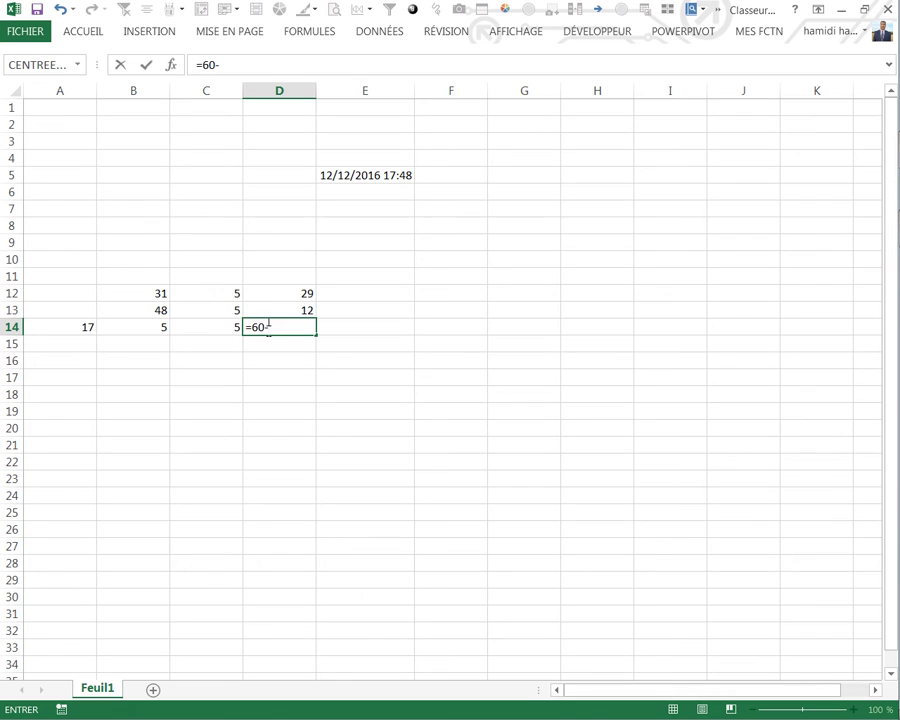
click(162, 328)
key(Return)
Step: Append *5 to B14's formula, making it =SI(A14>12;A14-12;A14)*5
click(224, 373)
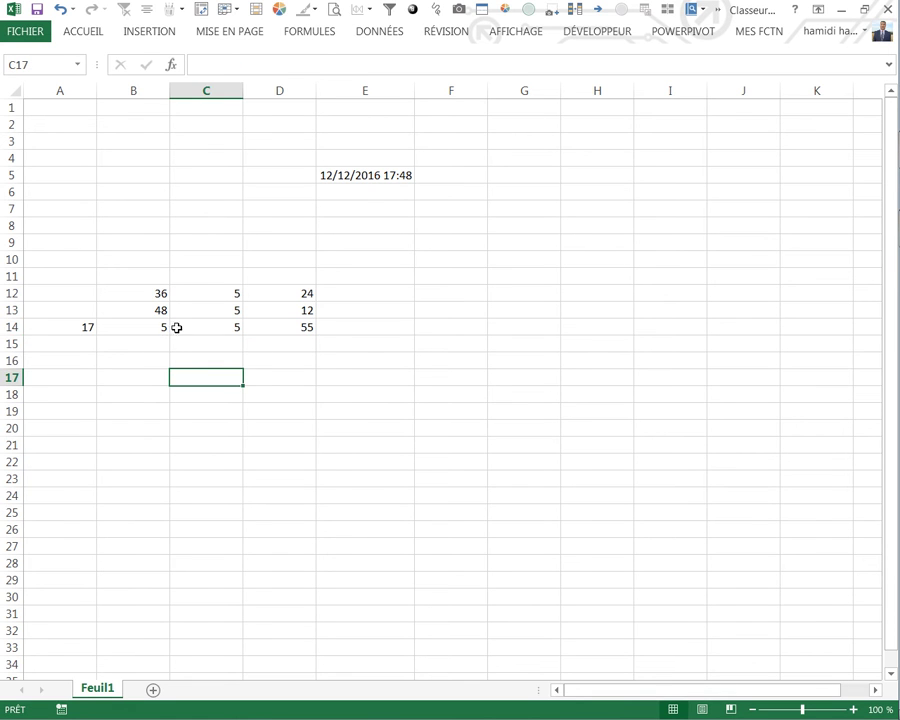
click(153, 325)
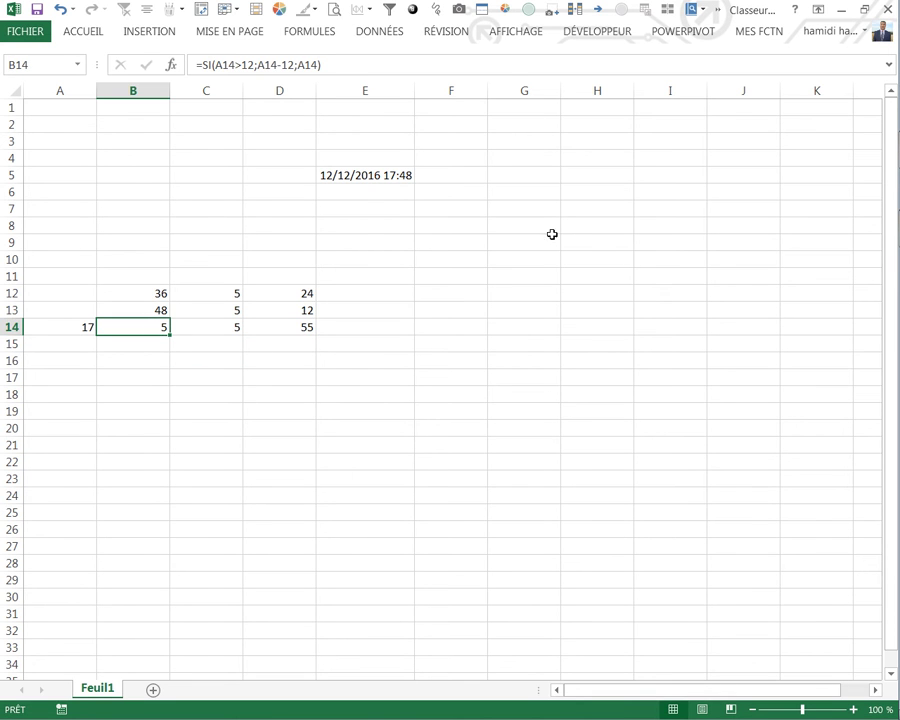
click(357, 374)
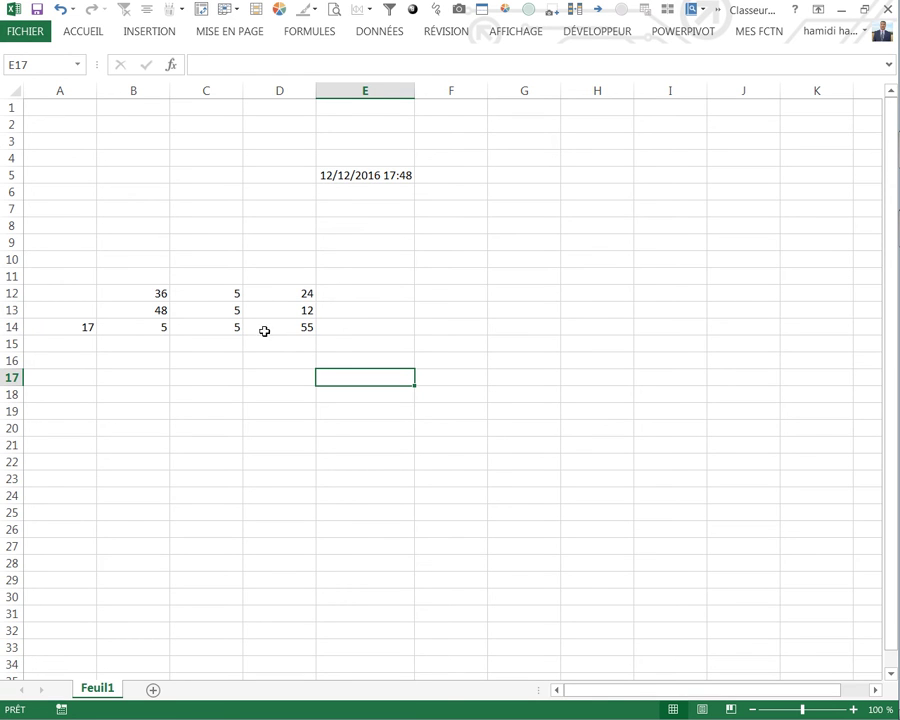
click(229, 330)
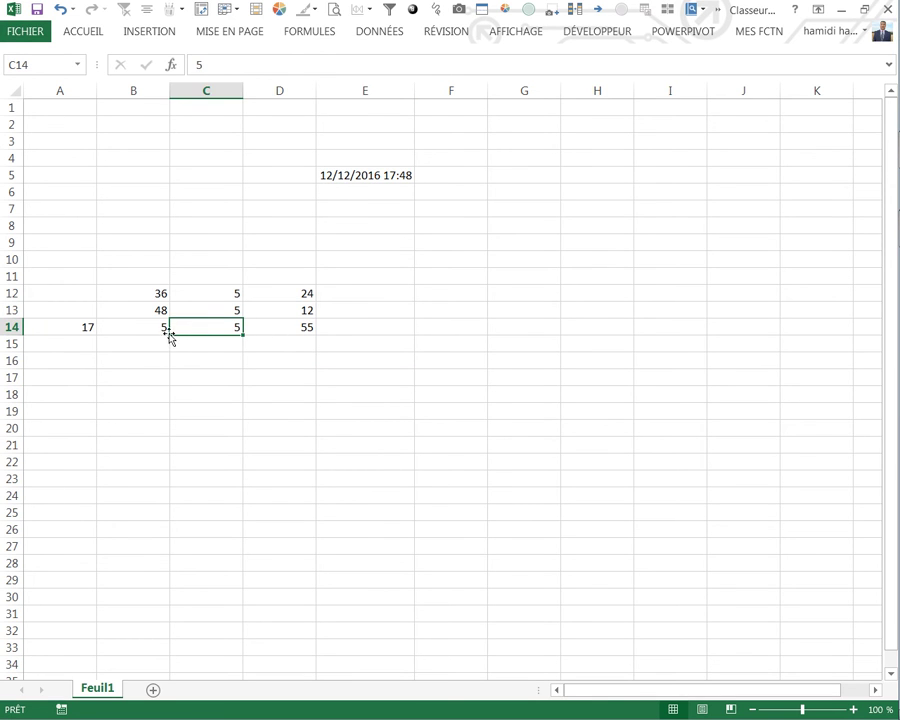
click(165, 327)
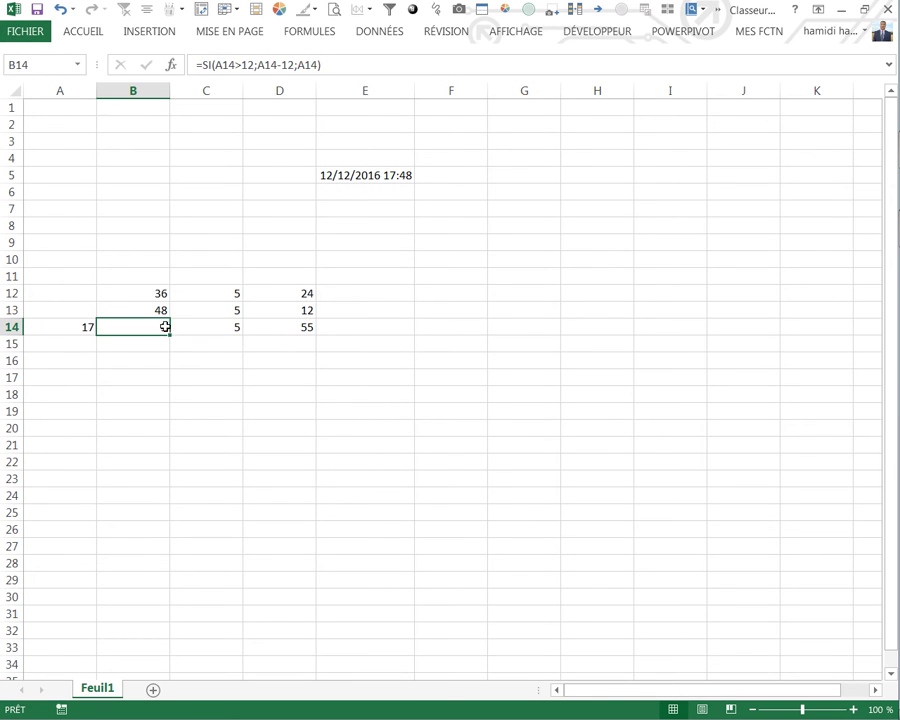
click(328, 64)
text(*5)
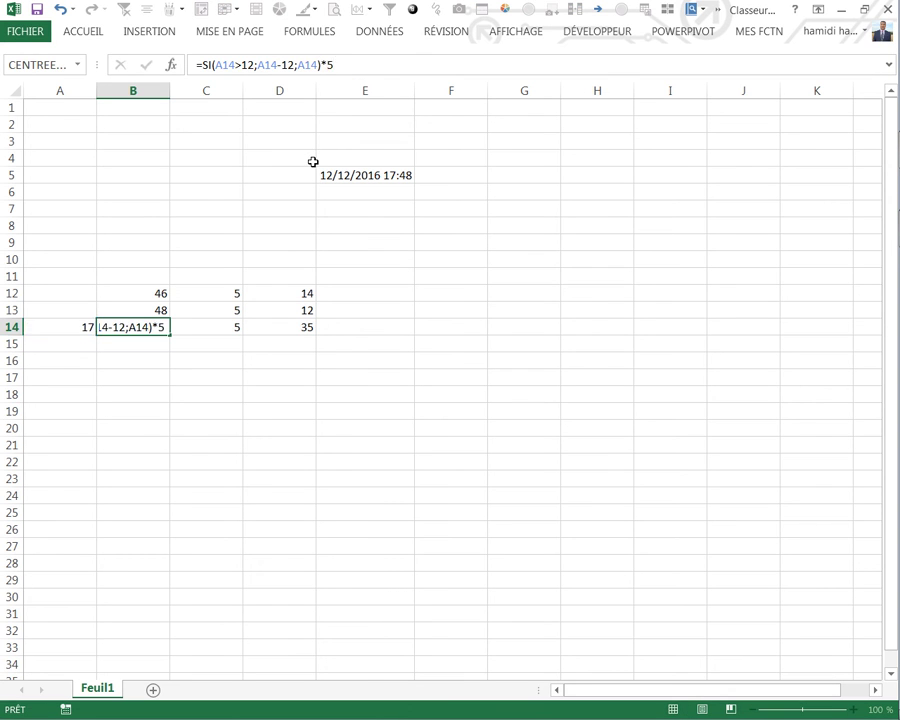
key(Return)
click(313, 481)
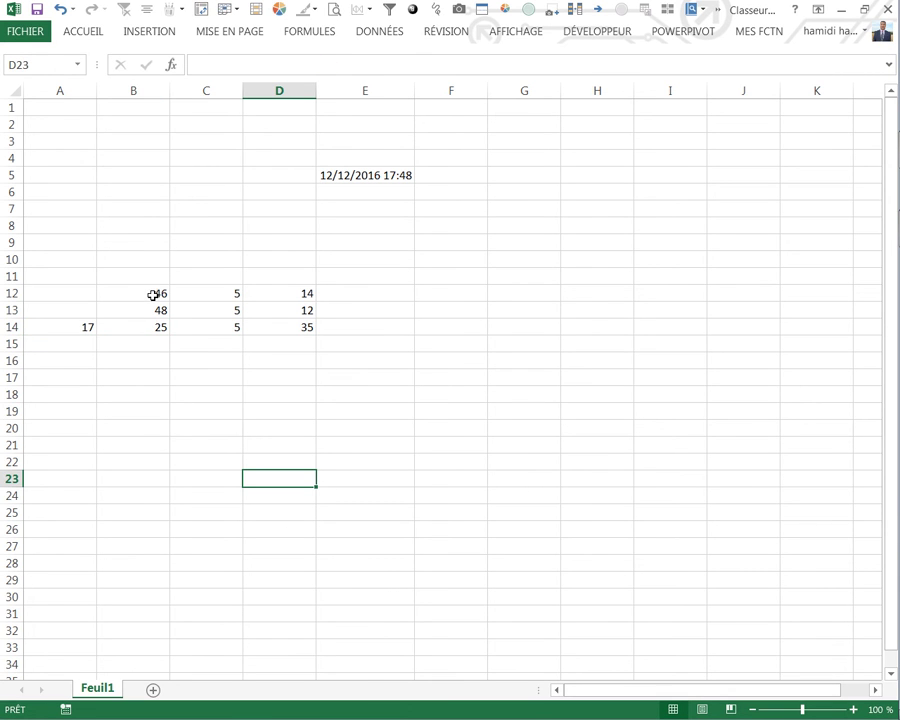
click(418, 331)
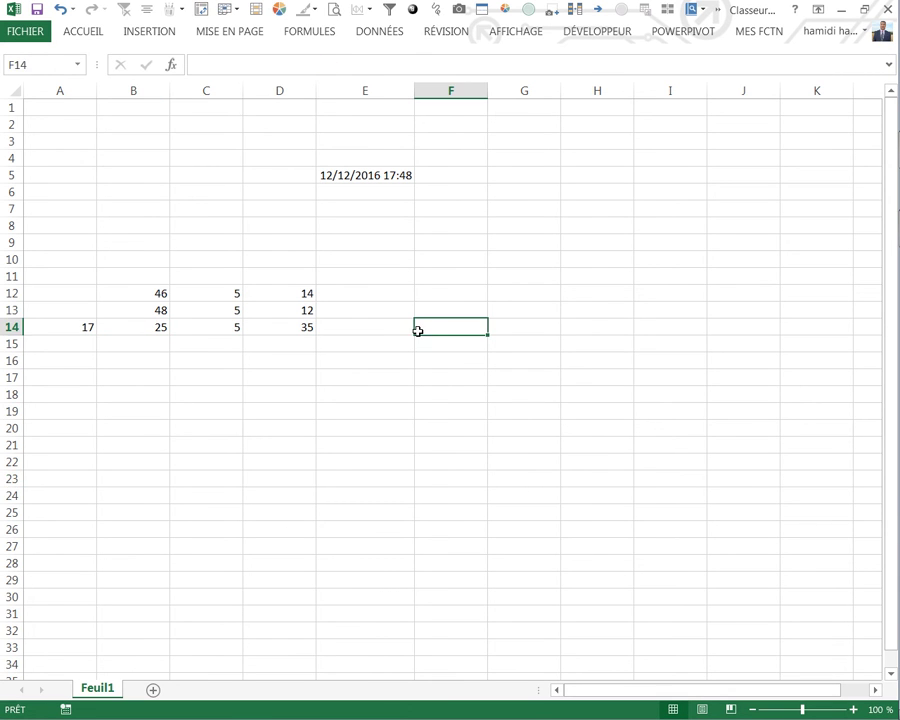
Step: Insert an empty Anneau doughnut chart, move it right of the numbers and resize it
click(150, 31)
click(420, 93)
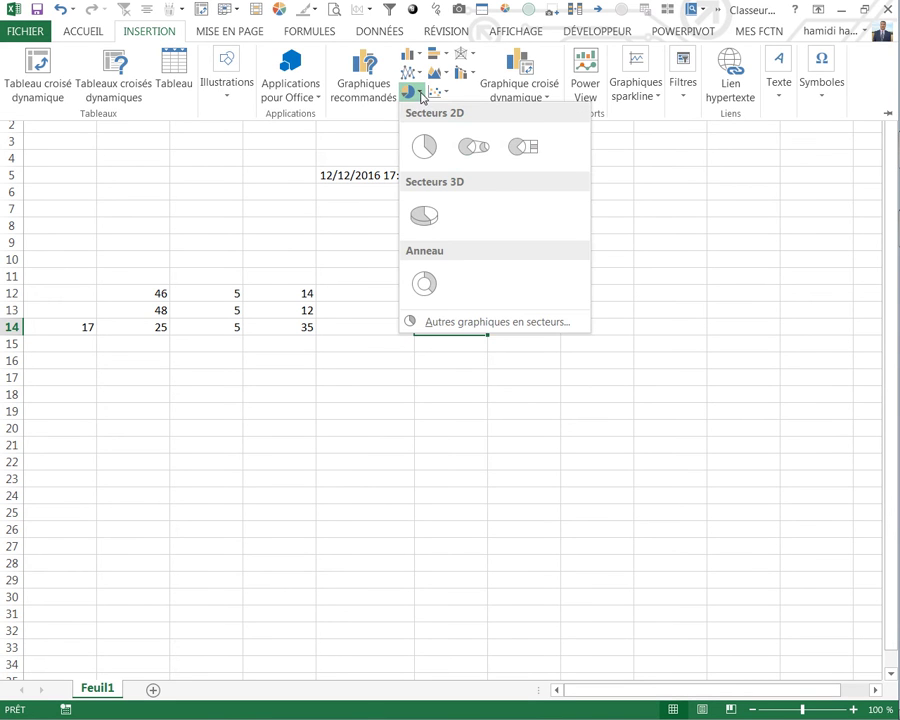
click(424, 284)
drag(383, 284, 500, 262)
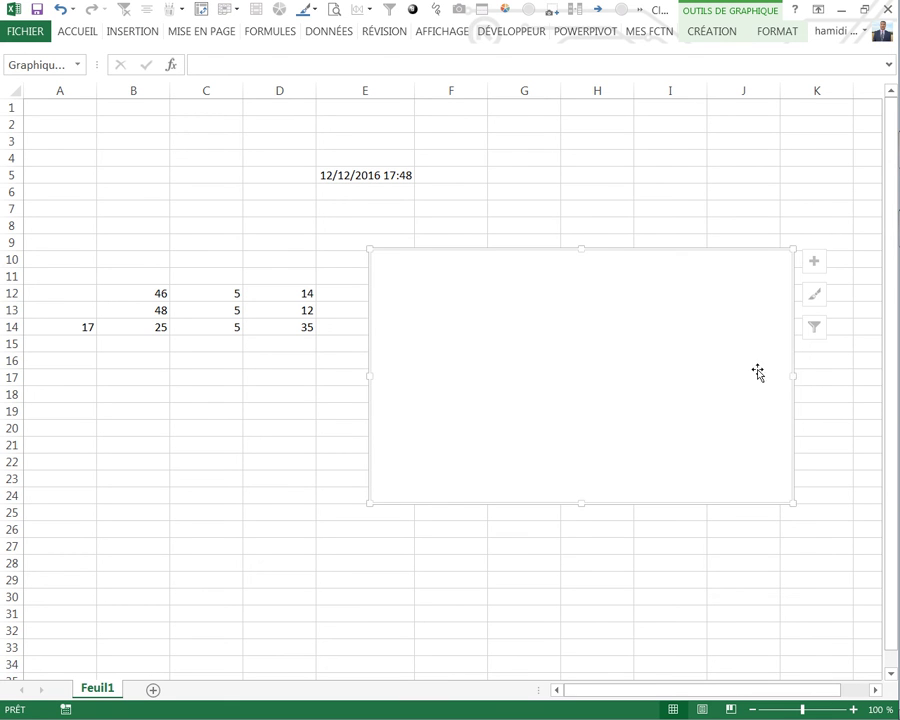
drag(793, 376, 720, 392)
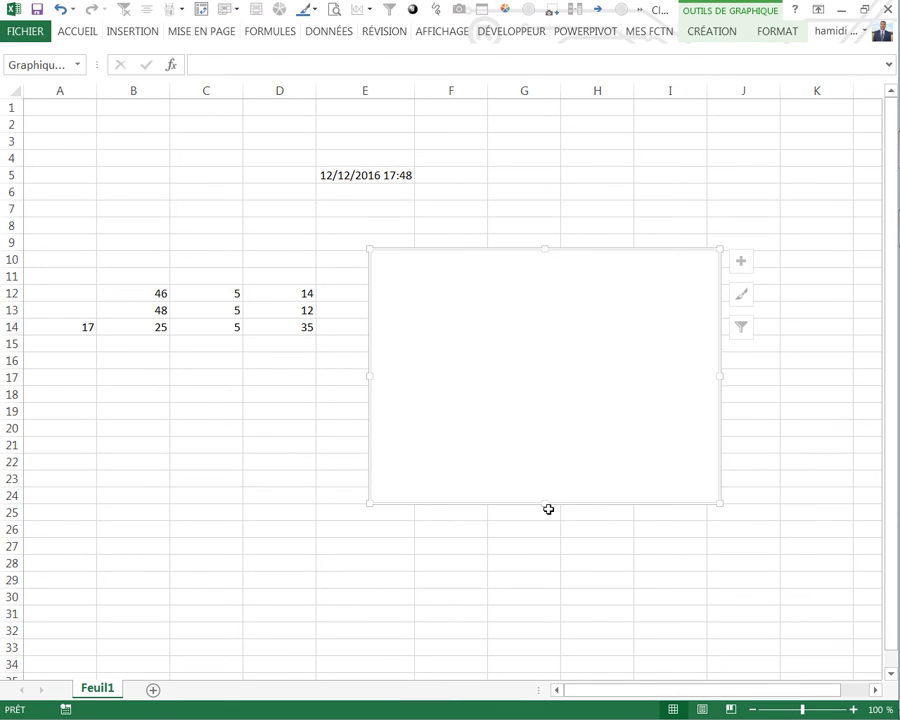
drag(548, 509, 548, 537)
Step: Add a chart series with values =Feuil1!$B$12:$D$12 via Sélectionner des données
right_click(513, 344)
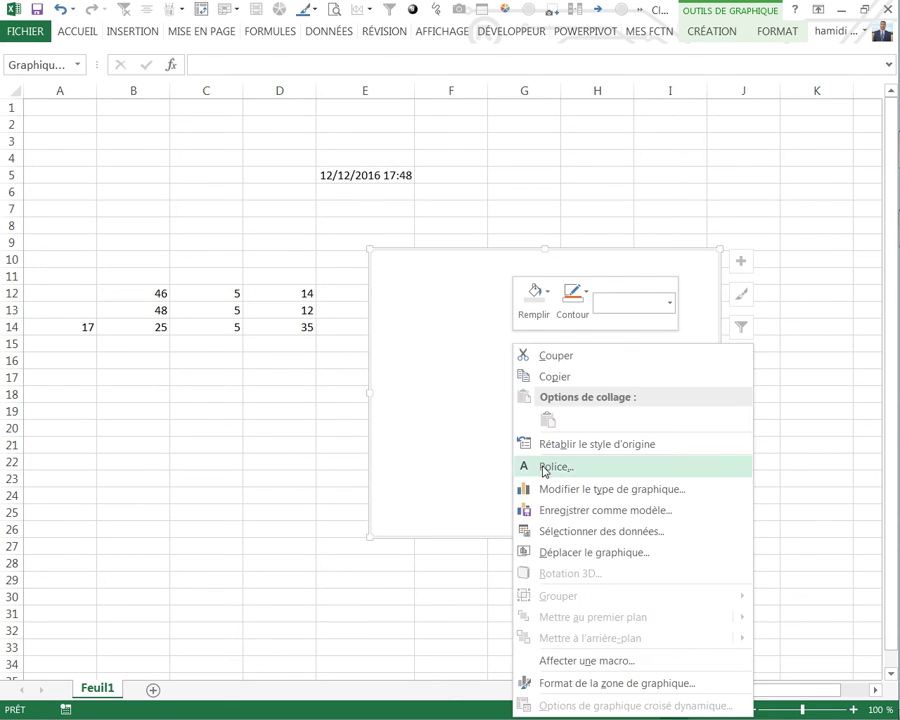
click(552, 531)
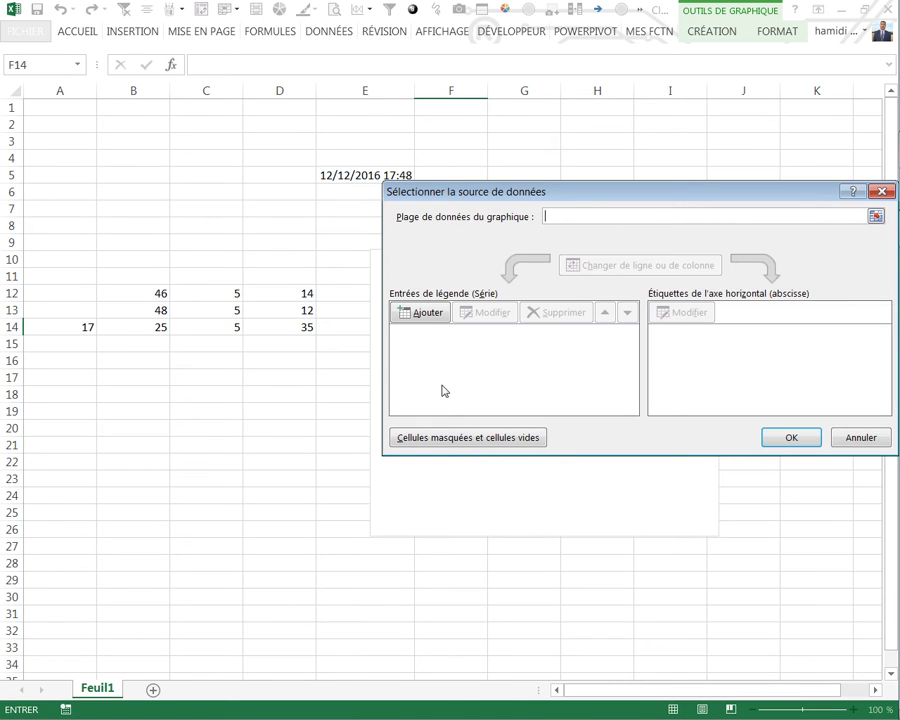
click(427, 314)
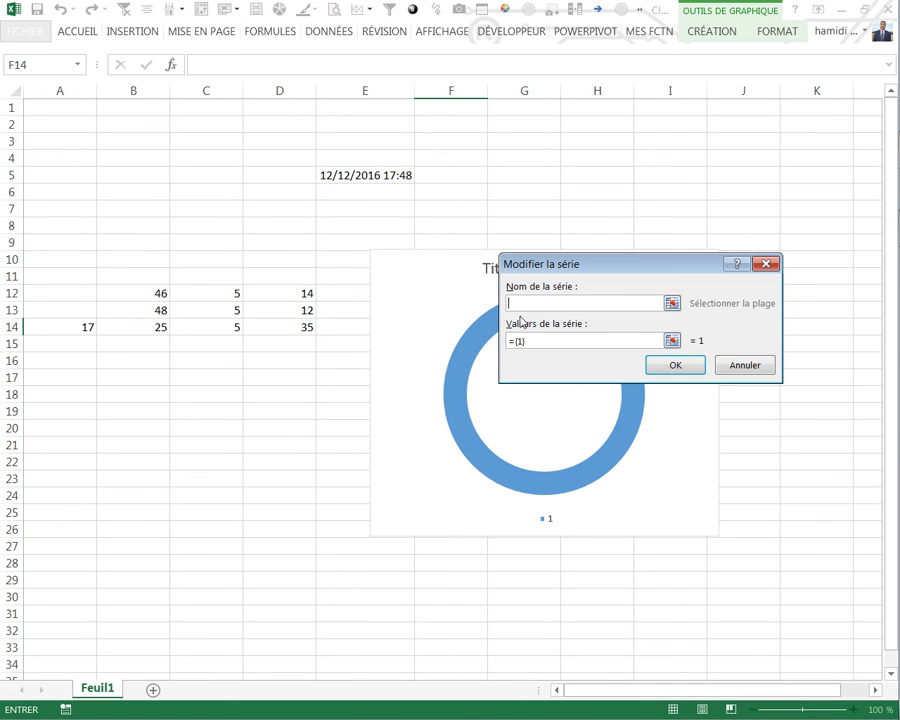
drag(532, 341, 484, 343)
key(BackSpace)
drag(165, 293, 310, 293)
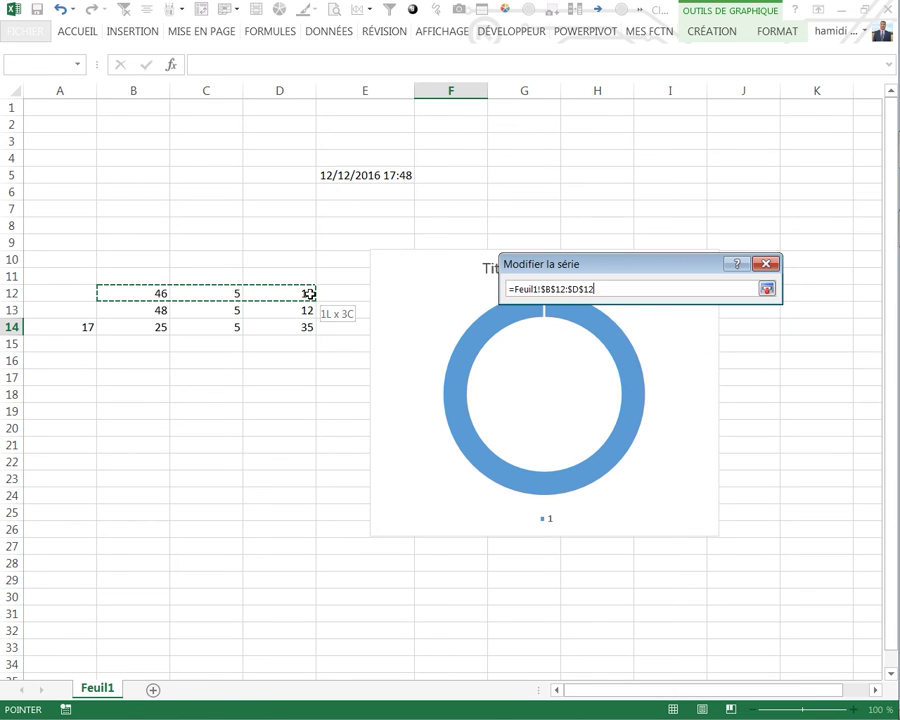
click(551, 306)
text(seconde)
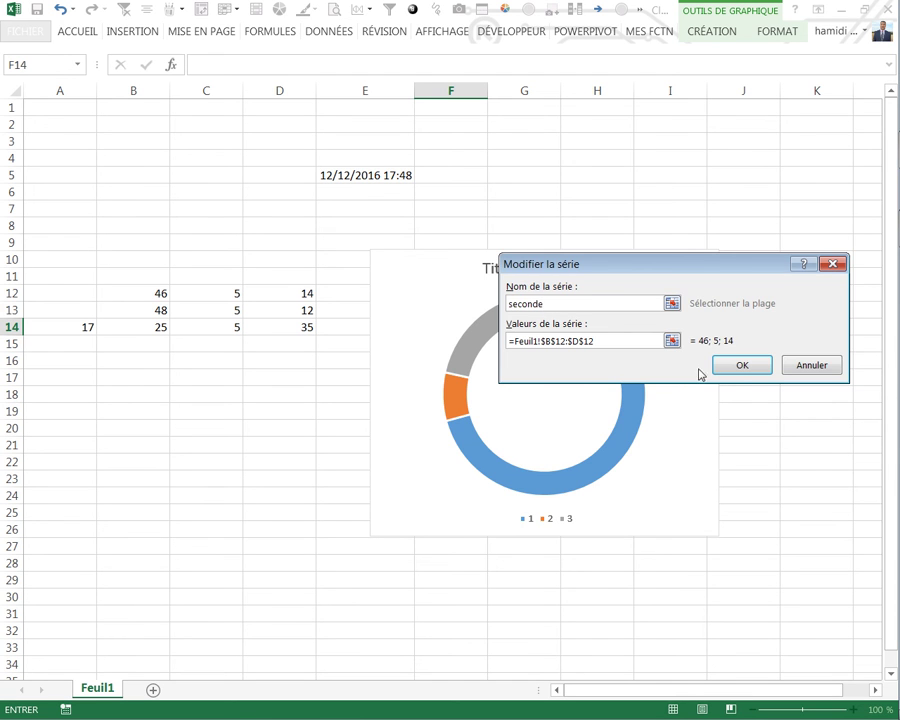
Step: Confirm the seconde series, then delete the chart's legend and title
click(729, 364)
click(783, 445)
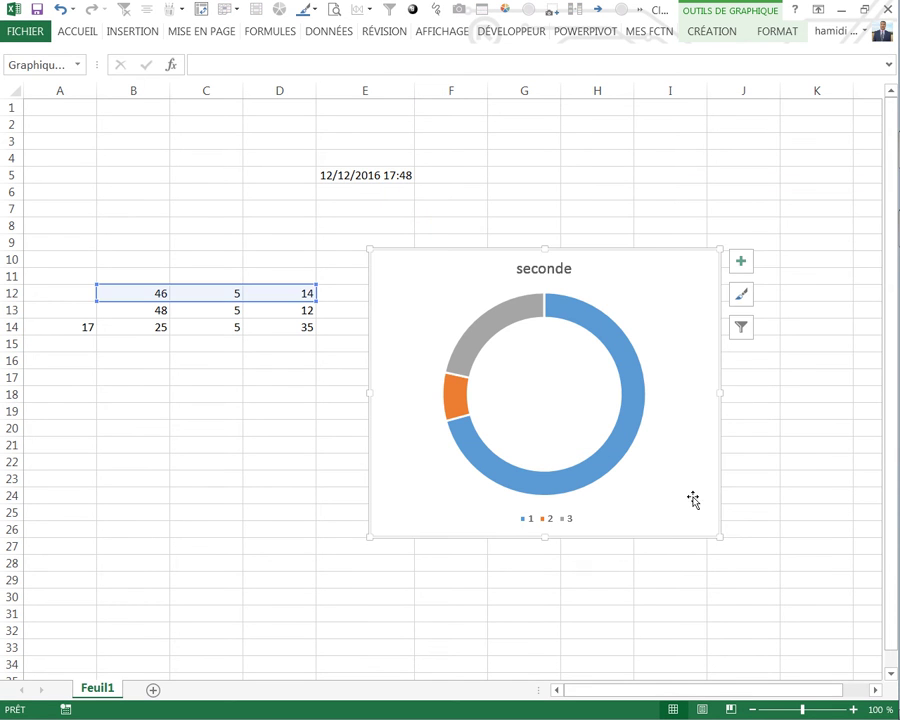
click(594, 584)
click(538, 530)
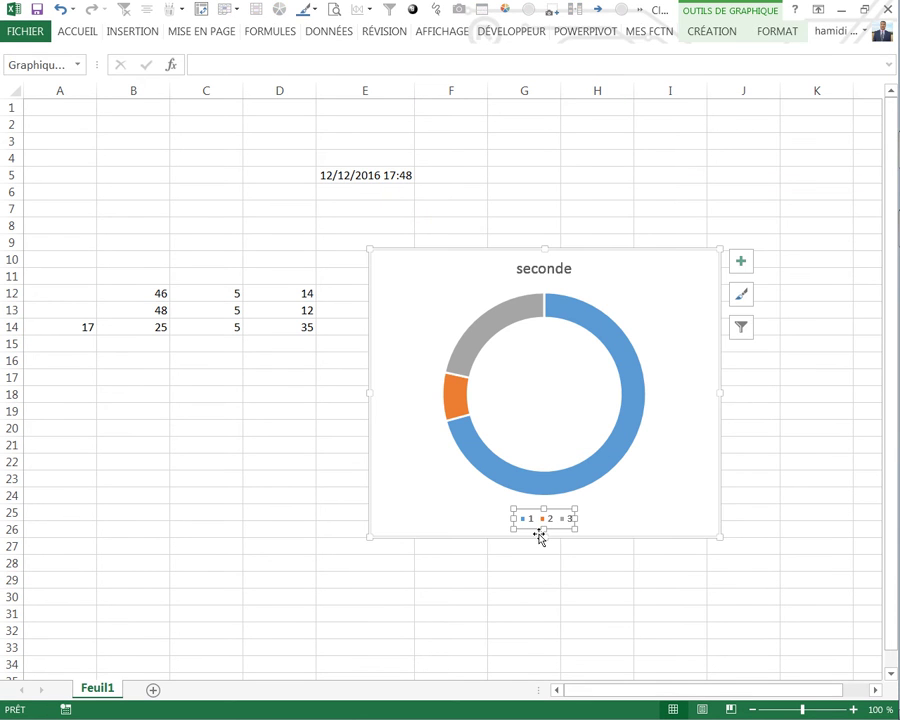
key(Delete)
click(548, 264)
key(Delete)
Step: Make the blue and grey segments invisible with Sans contour and Aucun remplissage
click(591, 295)
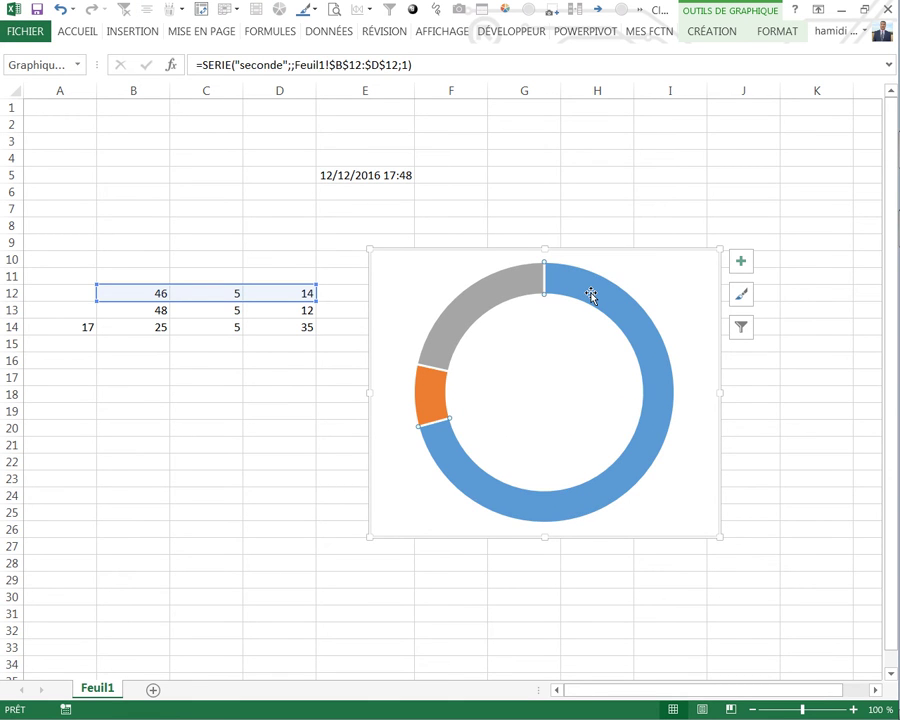
click(580, 193)
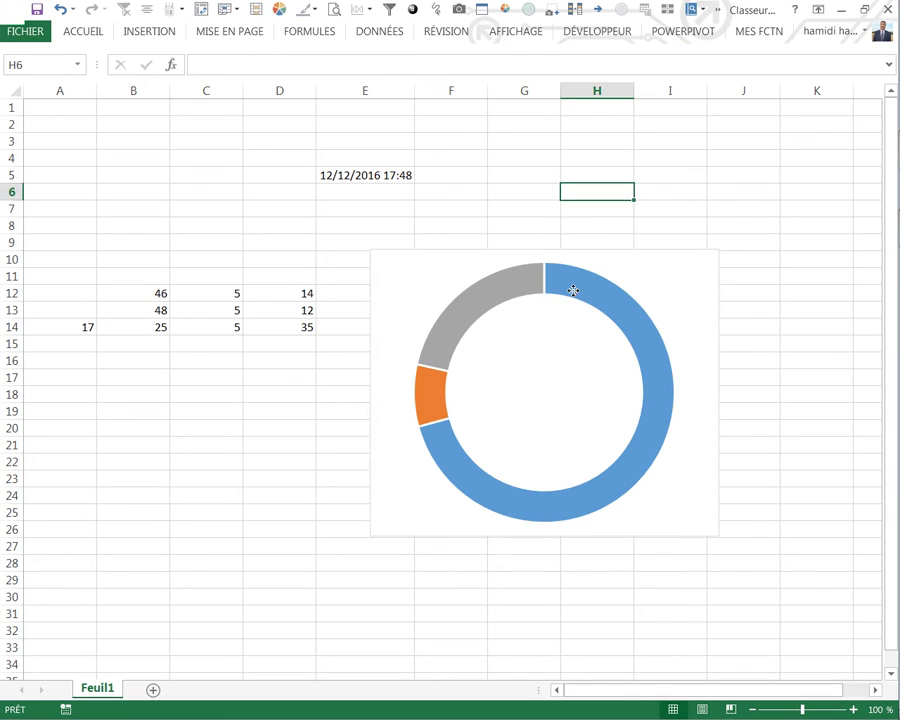
click(572, 293)
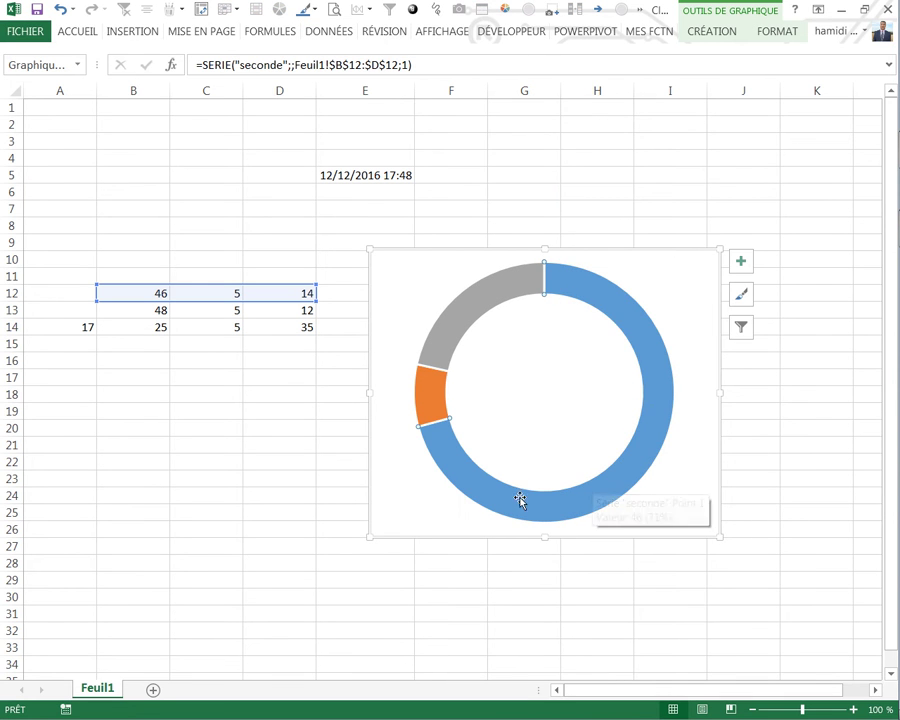
right_click(584, 296)
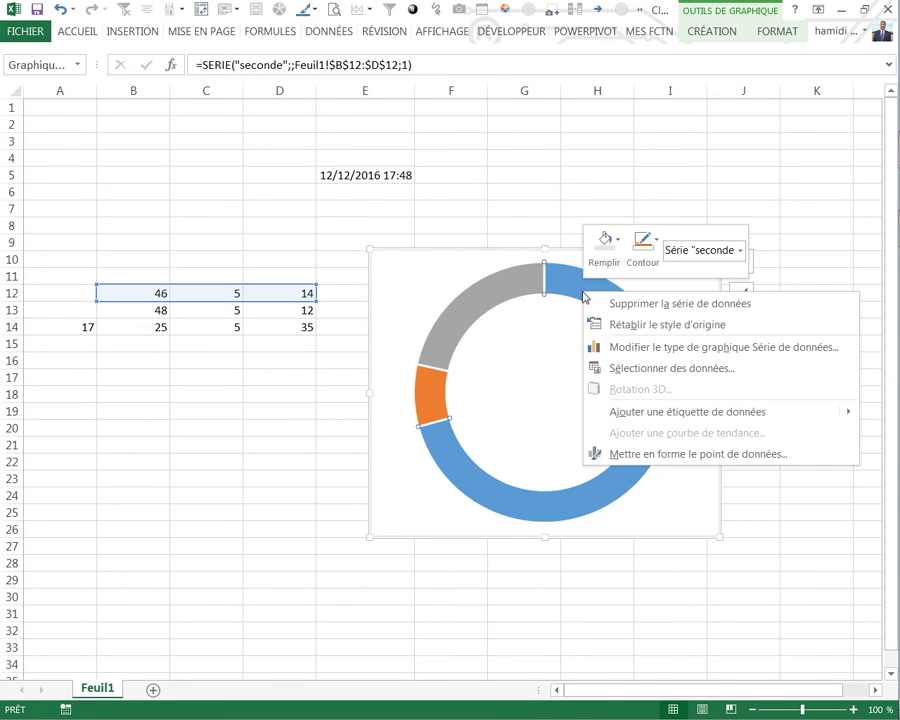
click(650, 255)
click(663, 435)
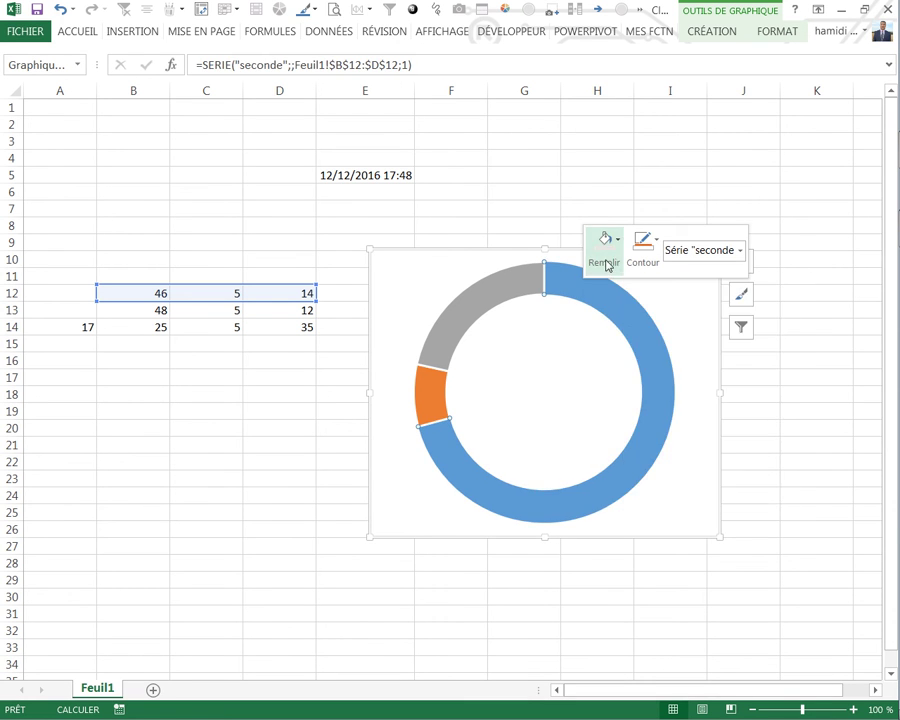
click(605, 250)
click(638, 437)
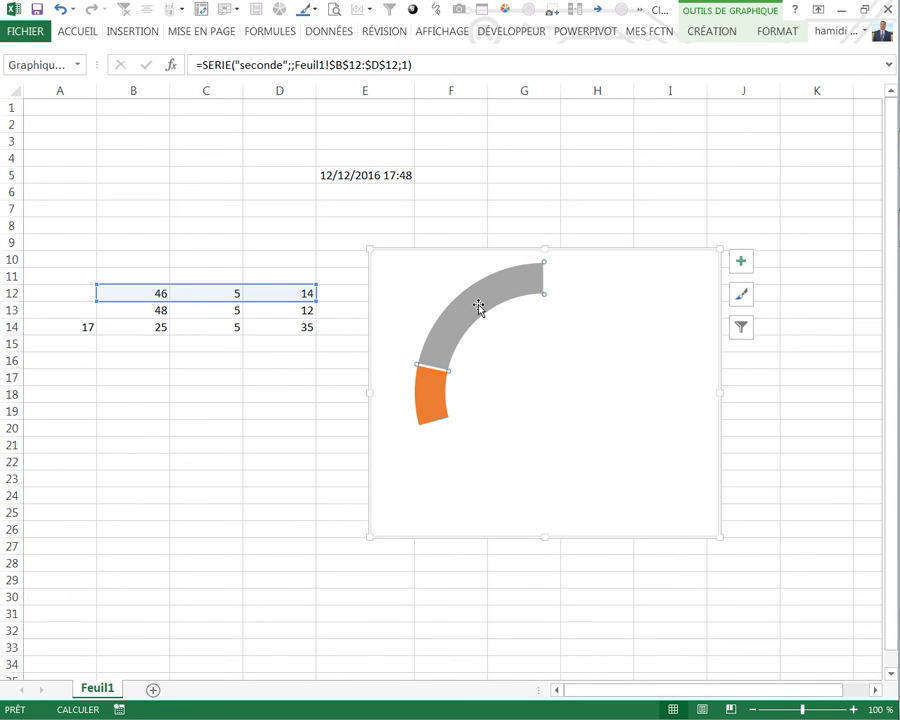
right_click(478, 308)
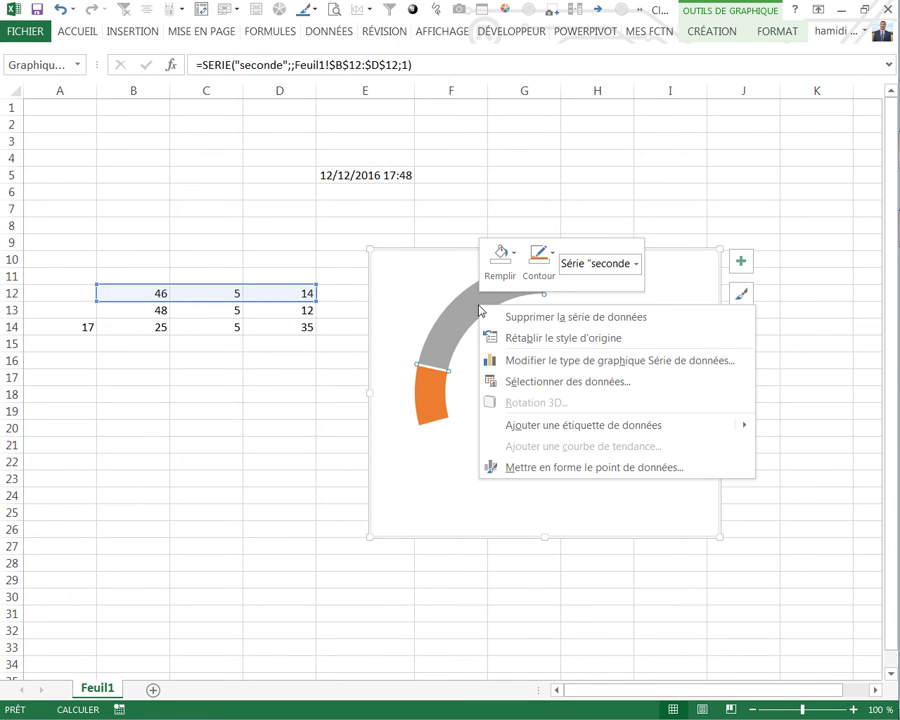
click(530, 268)
click(576, 449)
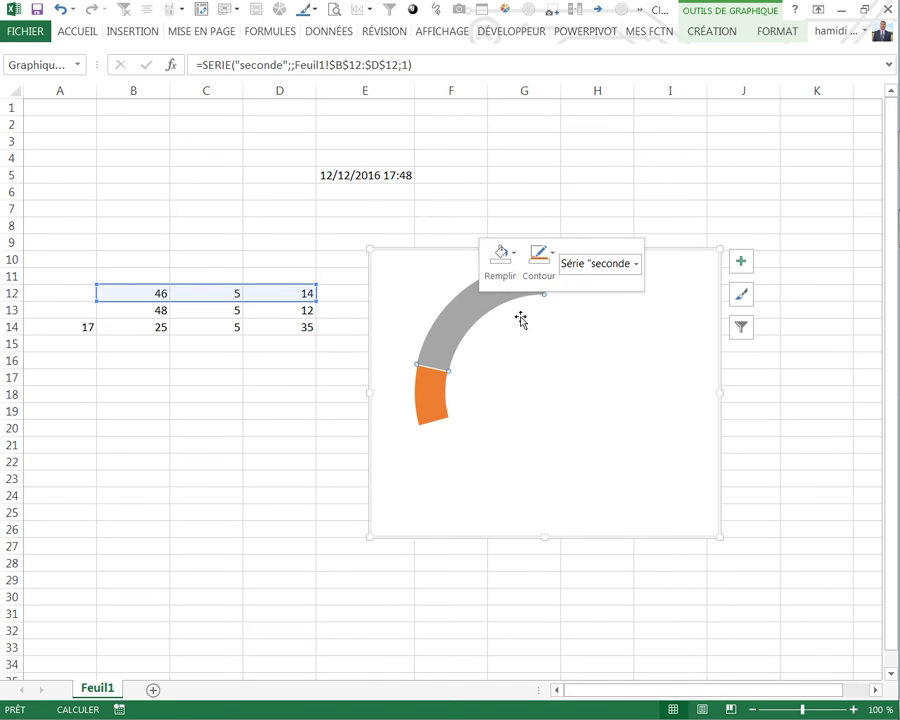
click(502, 266)
click(530, 448)
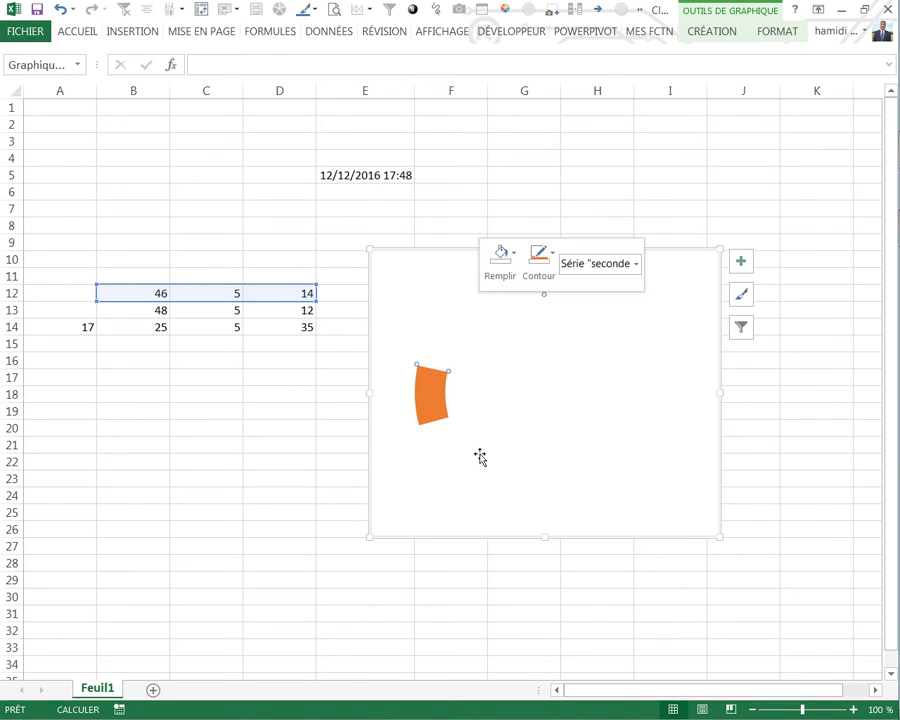
key(Escape)
Step: Give the orange segment a red outline and red fill
key(Escape)
click(426, 390)
right_click(426, 390)
key(Escape)
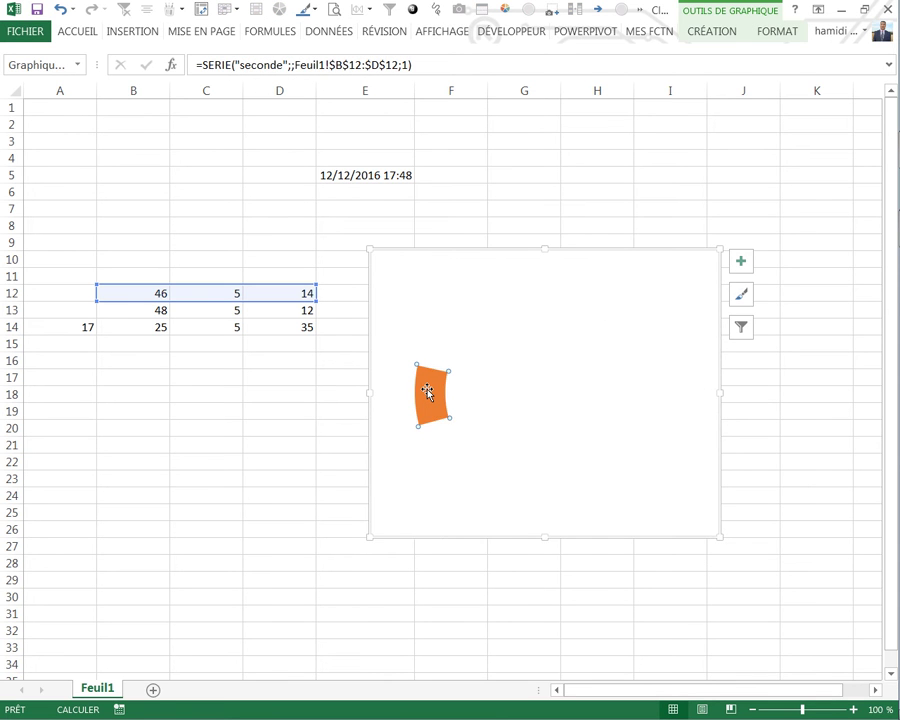
right_click(427, 391)
click(488, 342)
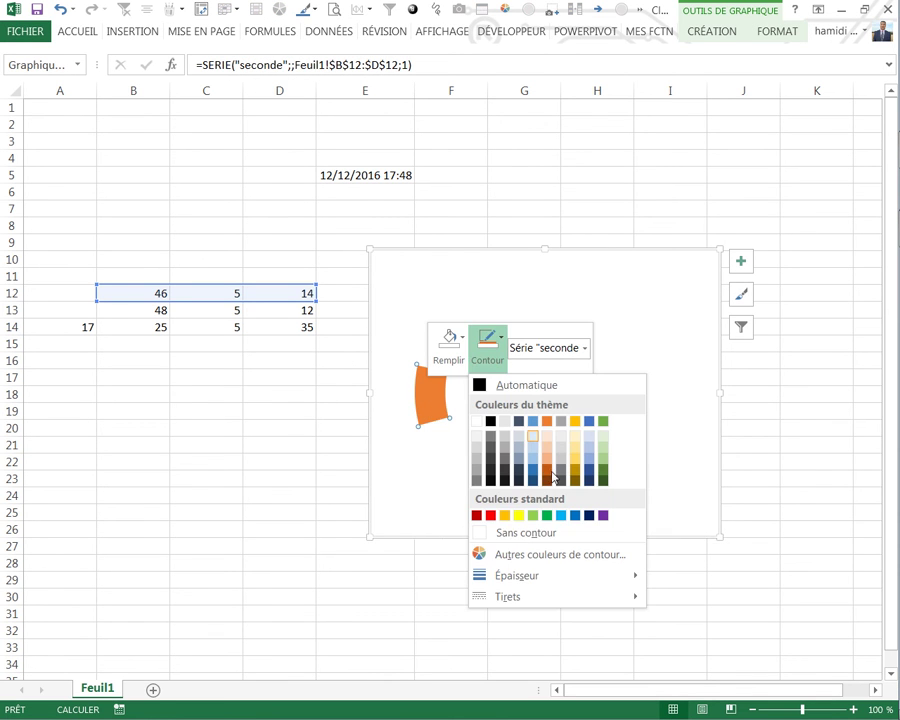
click(490, 515)
click(463, 342)
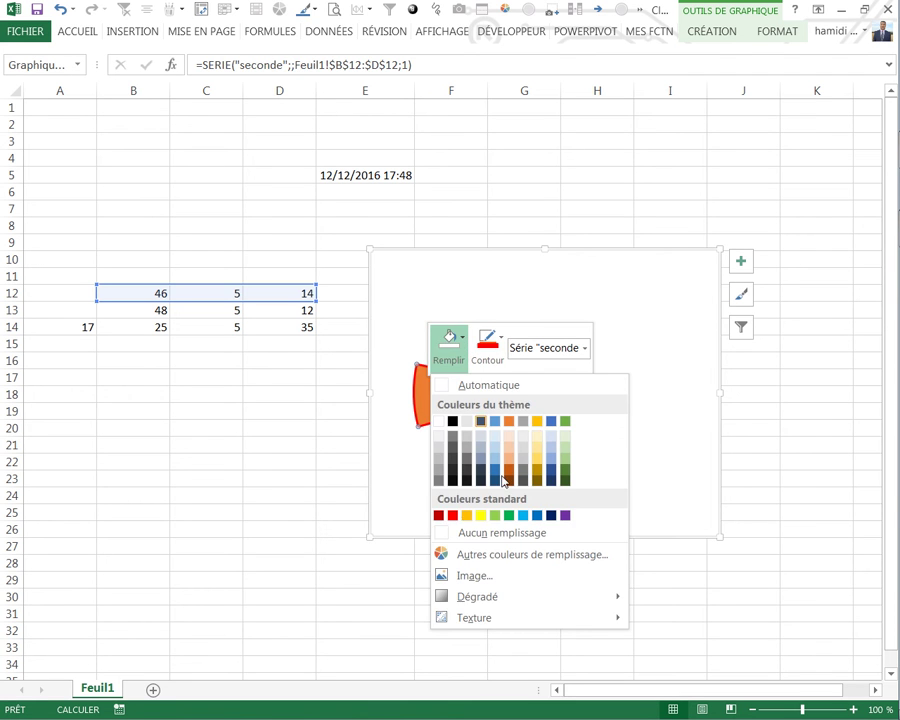
click(452, 514)
click(291, 461)
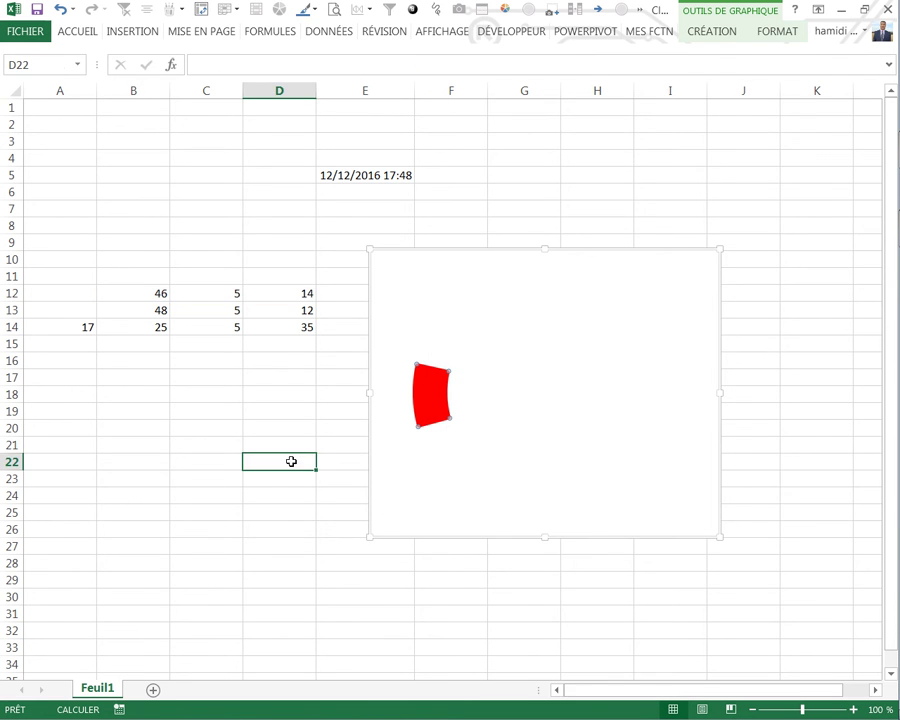
right_click(456, 302)
Step: Add a second series named minute with values =Feuil1!$B$13:$D$13
click(507, 379)
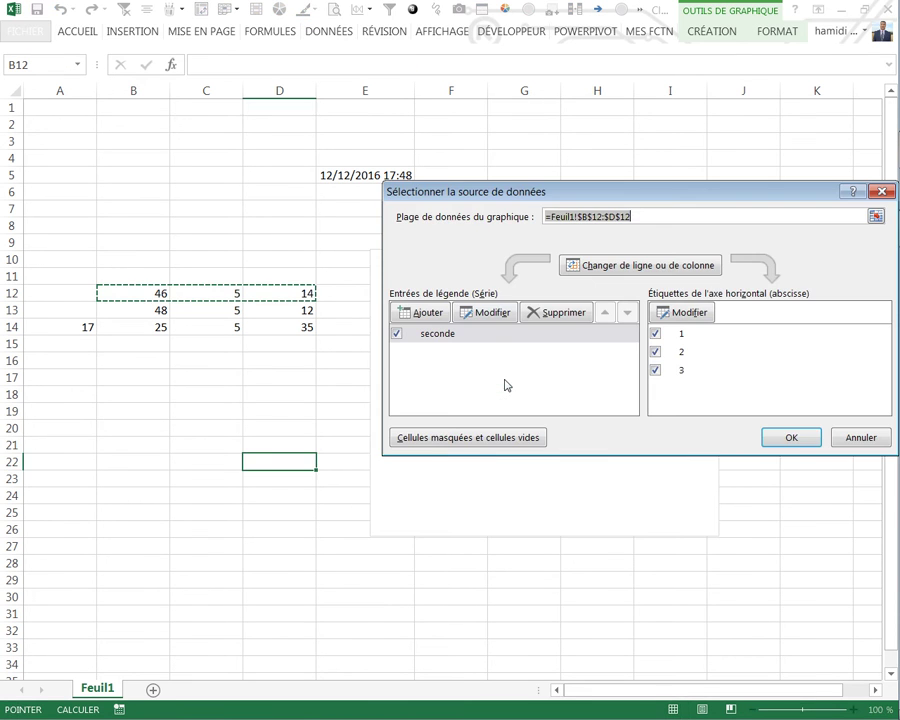
click(430, 316)
text(mùin)
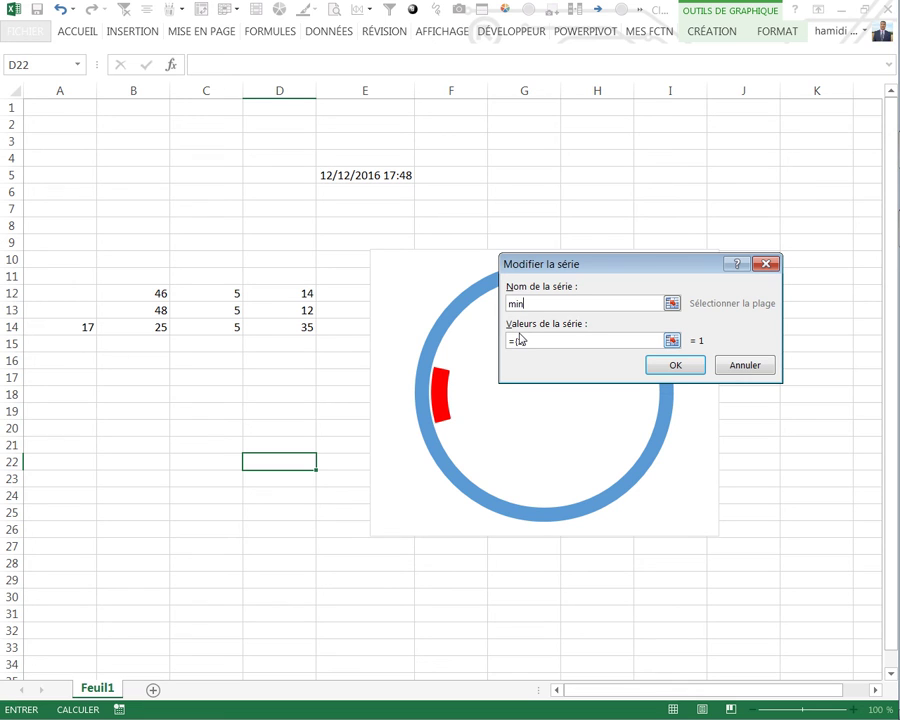
drag(530, 341, 390, 346)
key(Delete)
click(159, 311)
drag(159, 311, 279, 309)
click(752, 366)
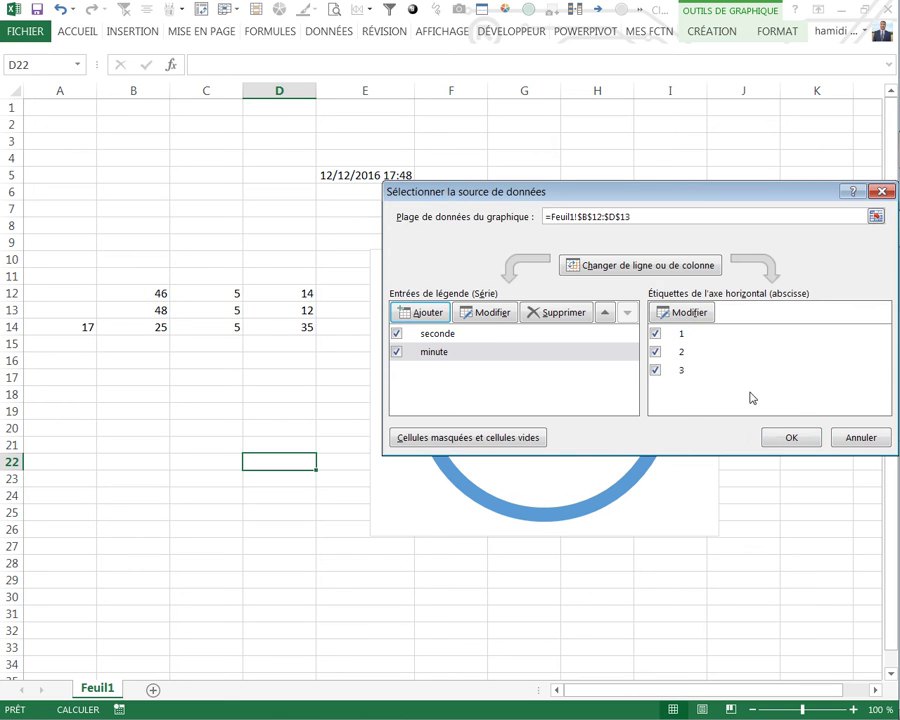
click(785, 437)
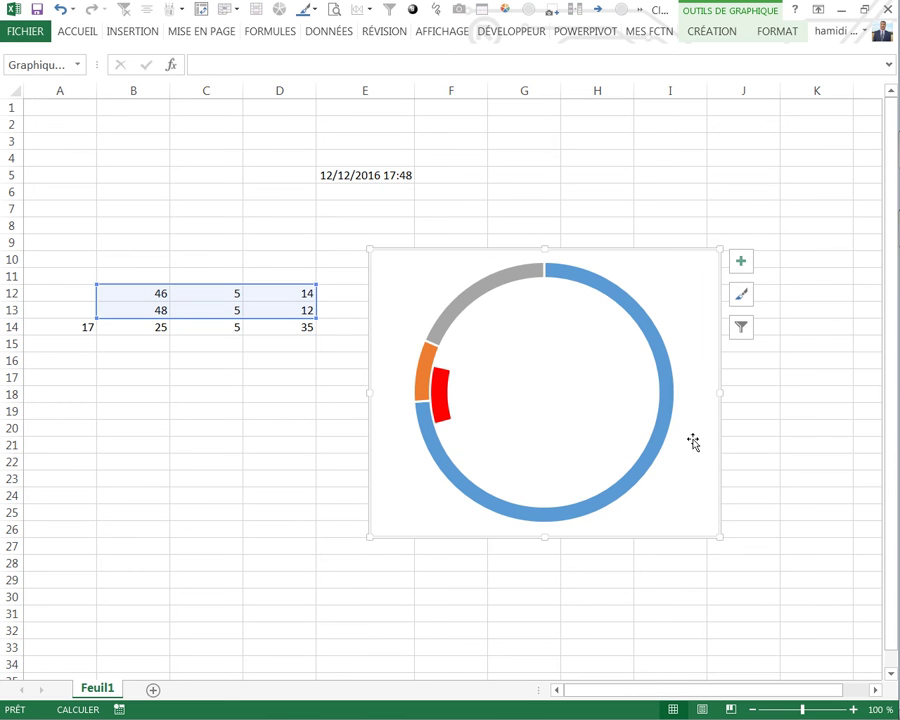
Step: Hide the minute ring's blue and grey arcs with no outline and no fill
click(598, 294)
right_click(602, 291)
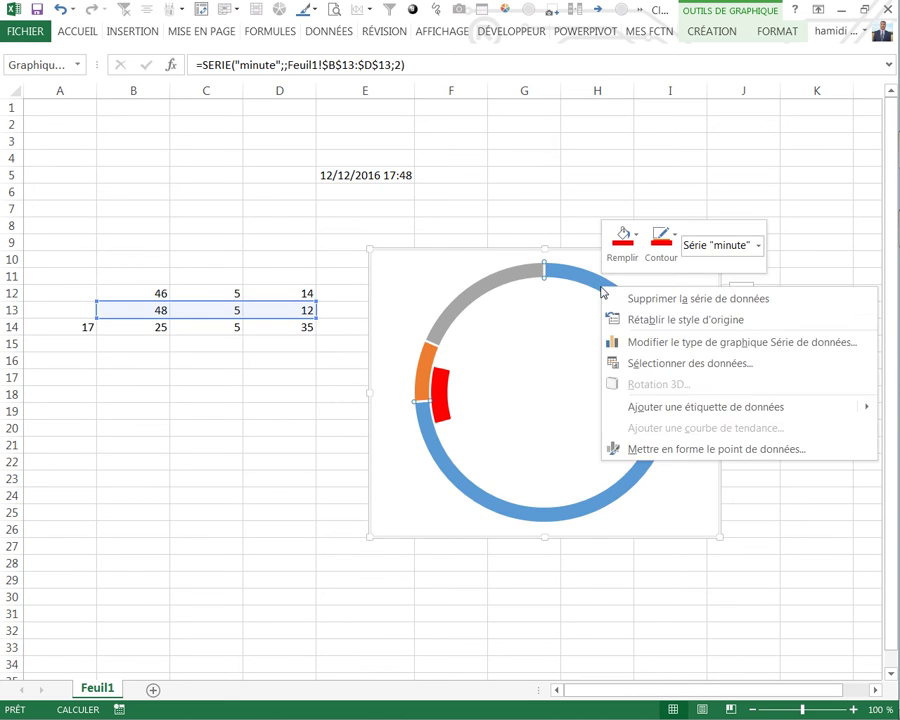
click(665, 255)
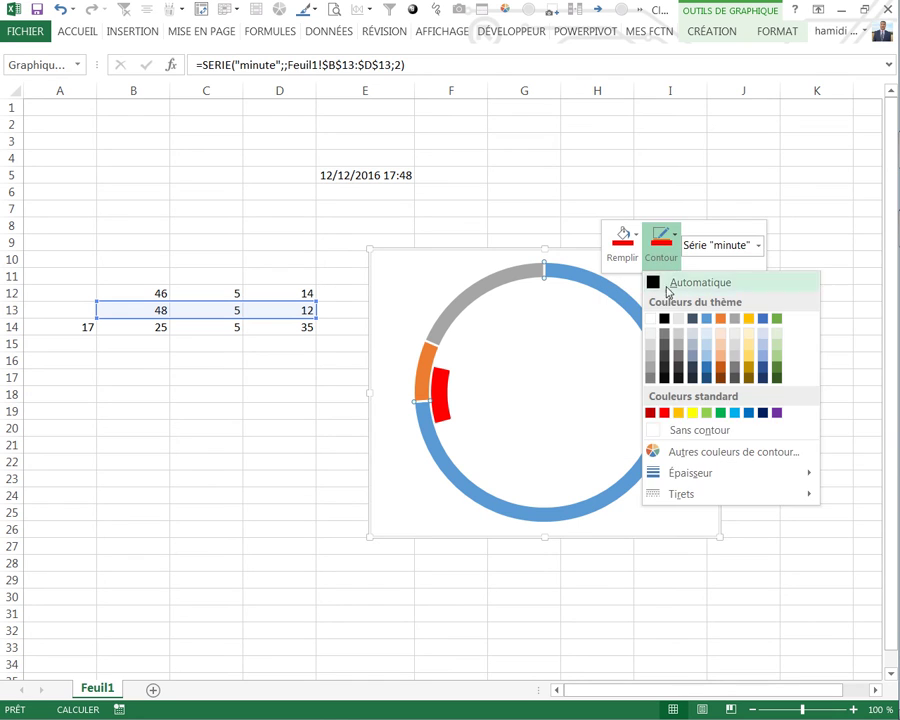
click(683, 437)
click(625, 252)
click(665, 430)
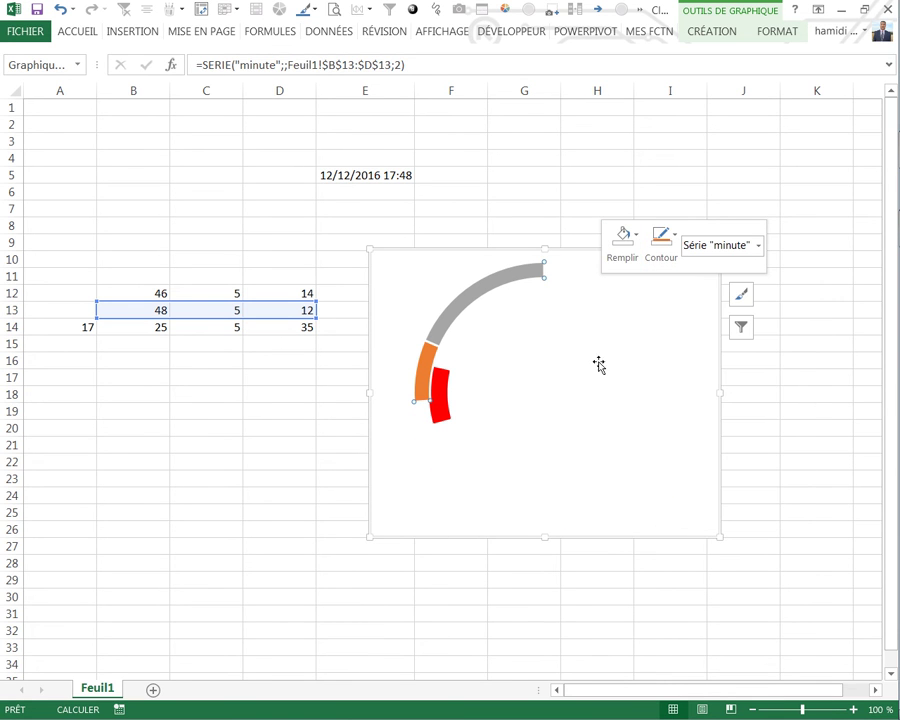
click(512, 283)
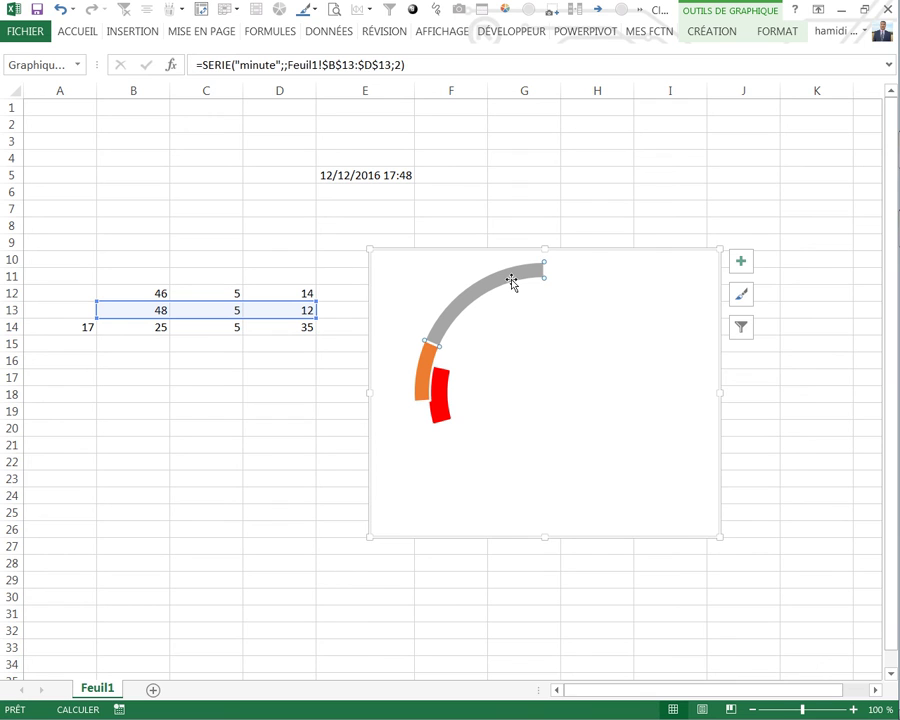
right_click(512, 283)
click(580, 250)
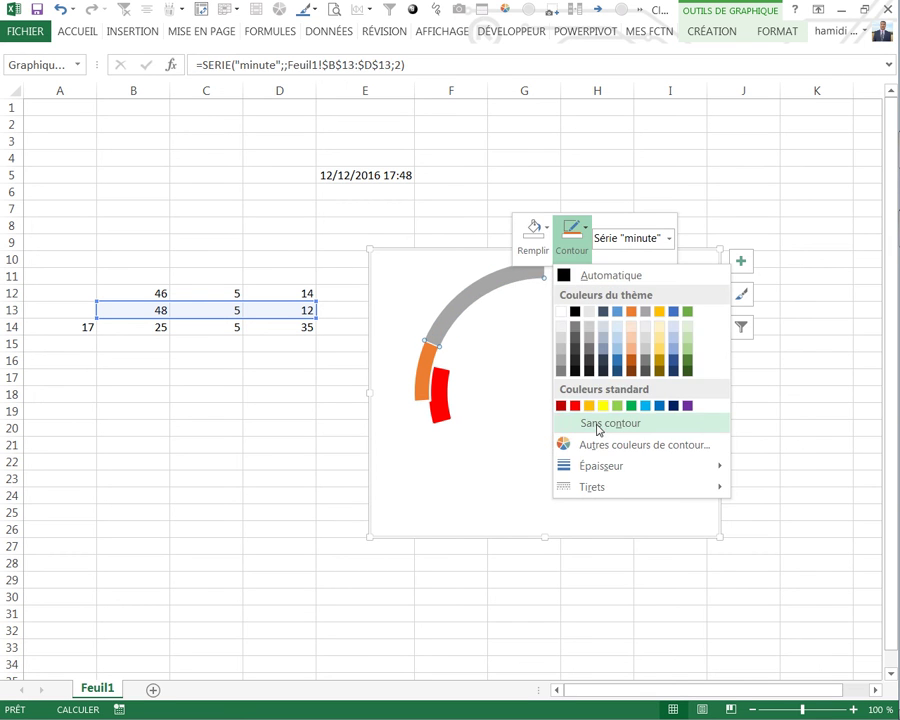
click(598, 430)
click(534, 256)
click(570, 420)
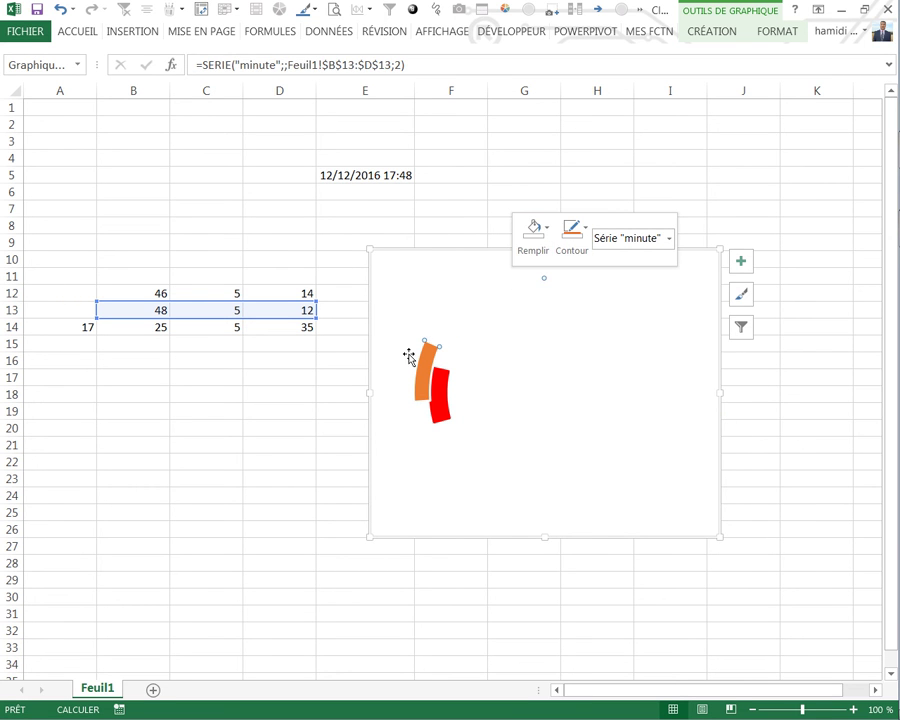
Step: Colour the minute ring's orange arc light blue, outline and fill
click(420, 350)
right_click(422, 352)
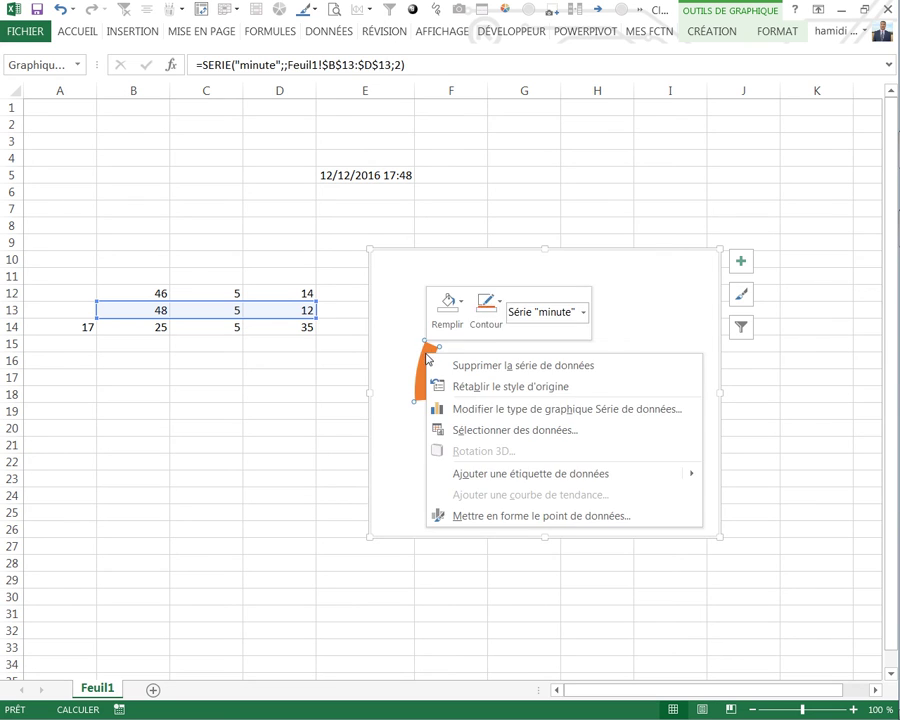
click(498, 304)
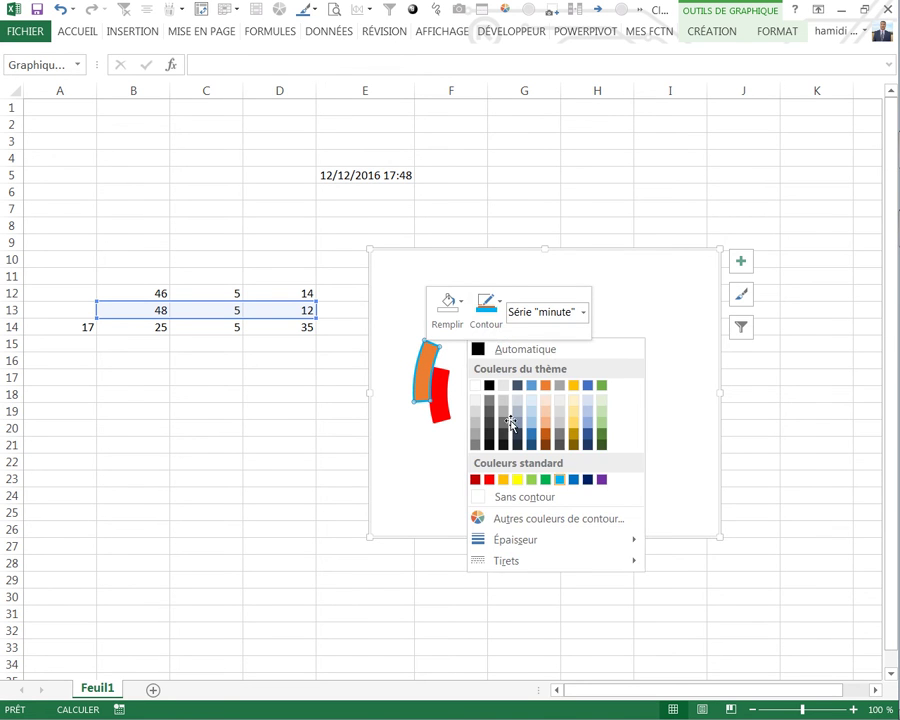
click(450, 302)
click(462, 310)
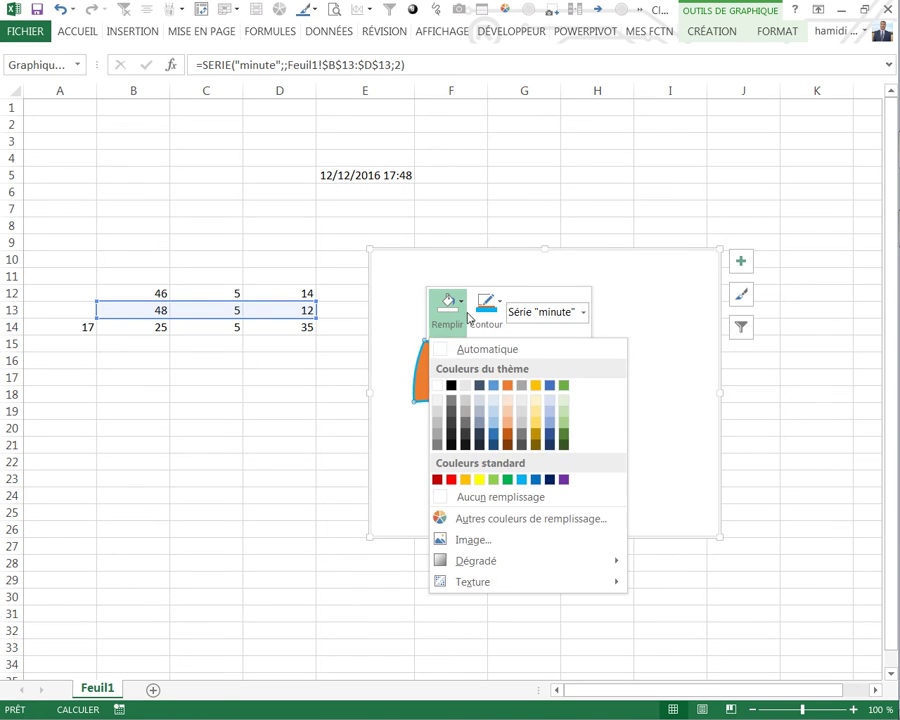
click(521, 479)
click(268, 442)
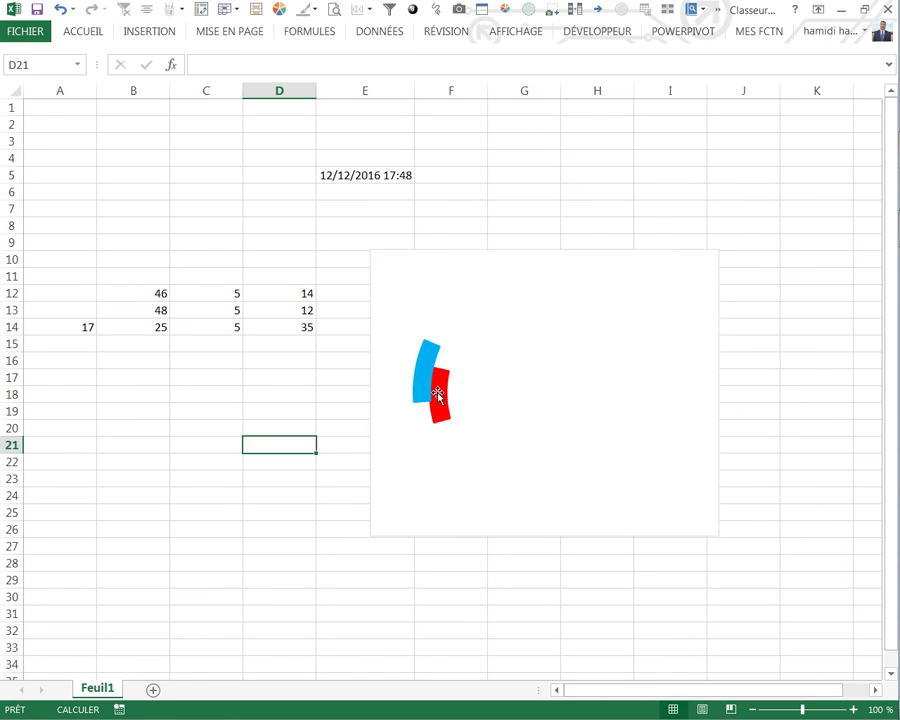
Step: Add a series named heure with values B14:D14 to the doughnut chart
right_click(498, 323)
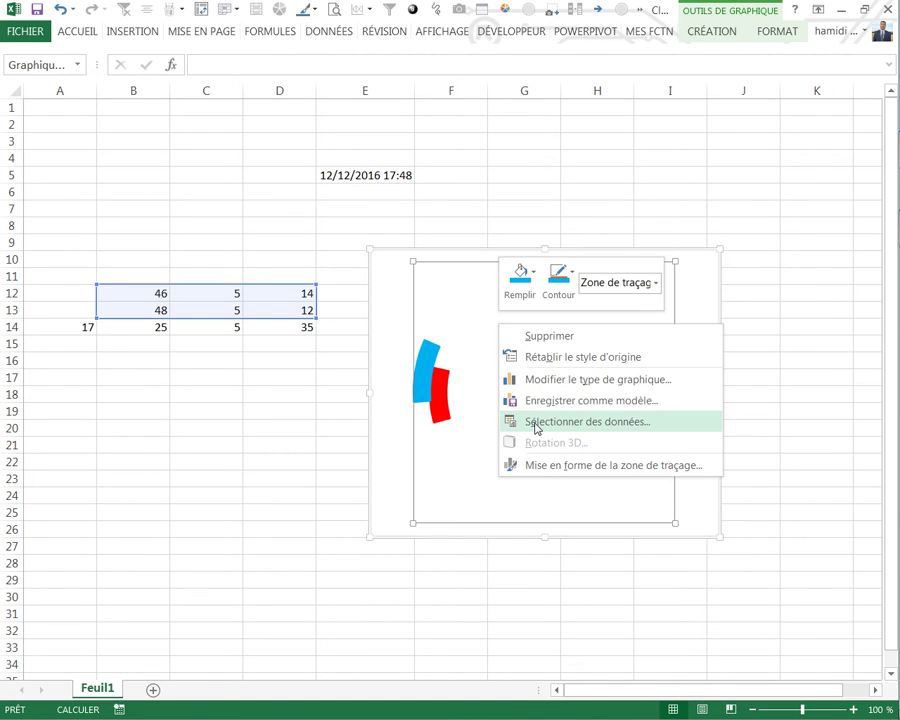
click(536, 424)
click(429, 313)
text(heure)
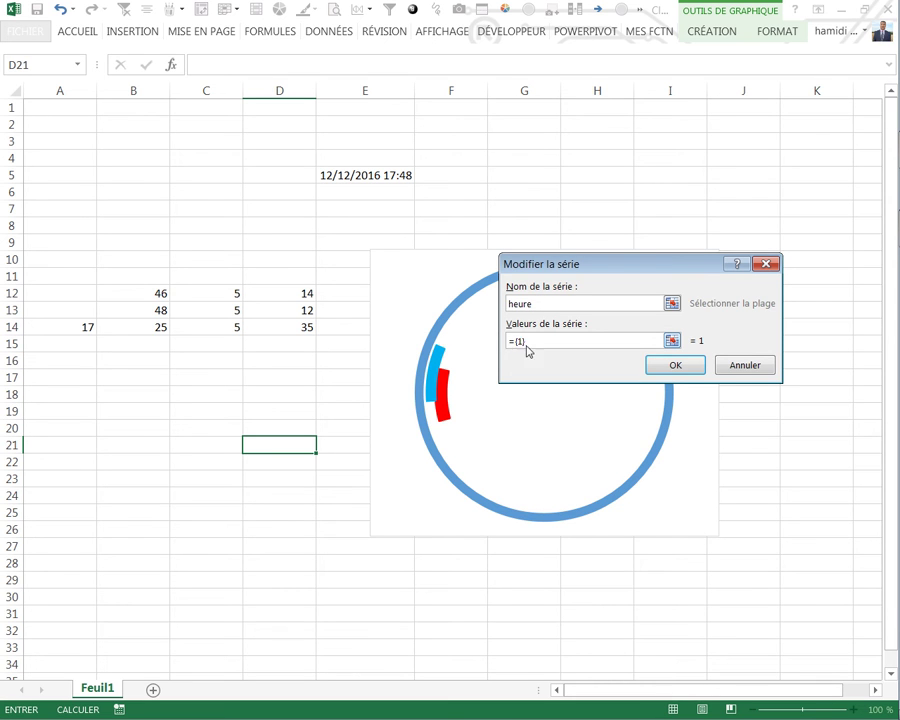
click(526, 344)
key(Delete)
drag(158, 328, 275, 330)
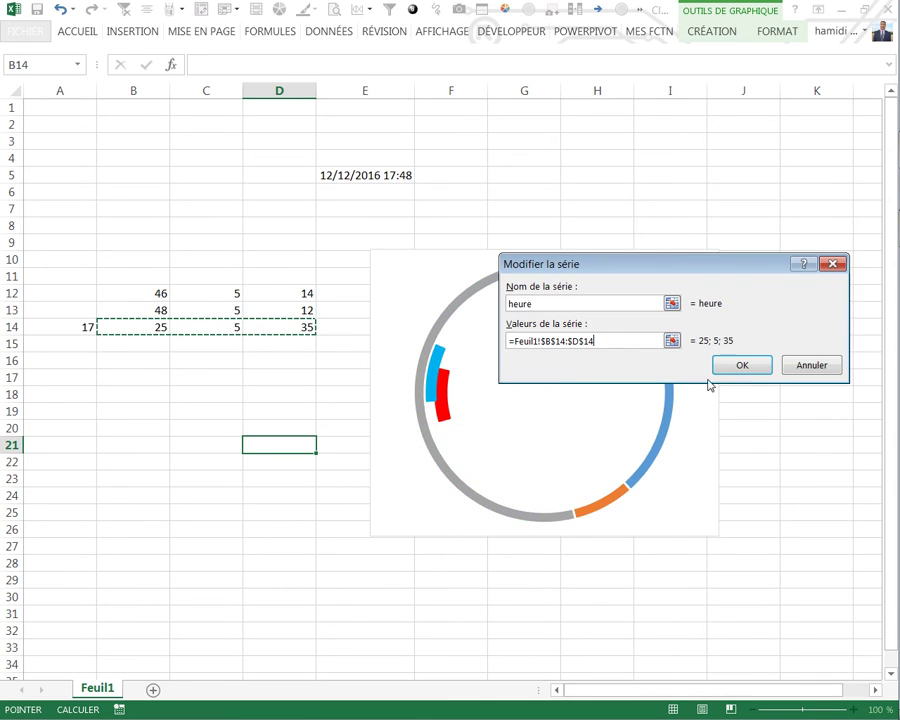
click(740, 366)
click(786, 434)
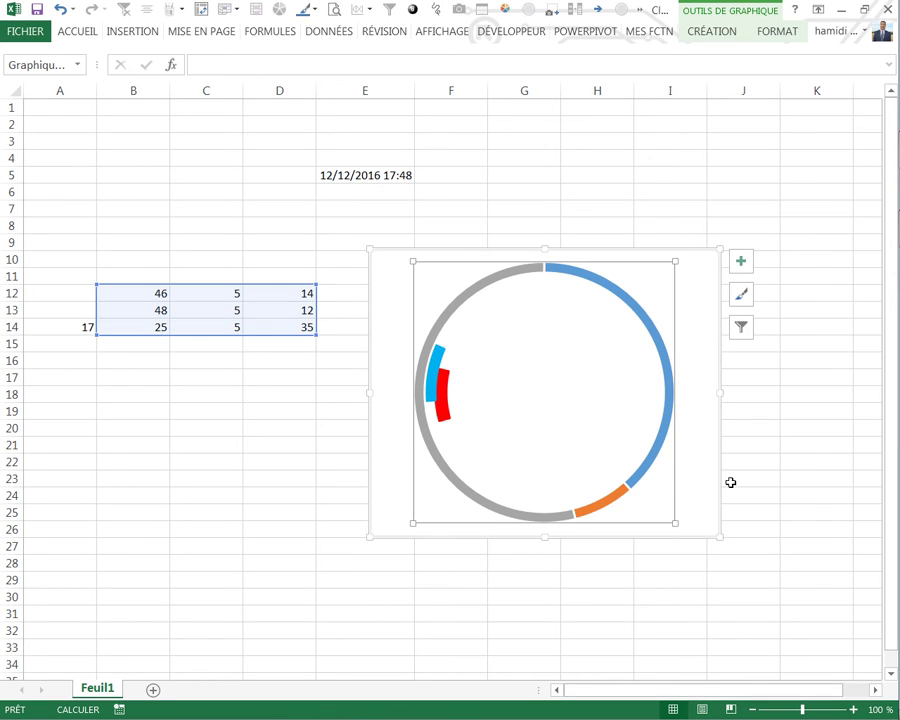
Step: Give the blue point of the heure ring no outline and no fill
click(758, 512)
click(660, 340)
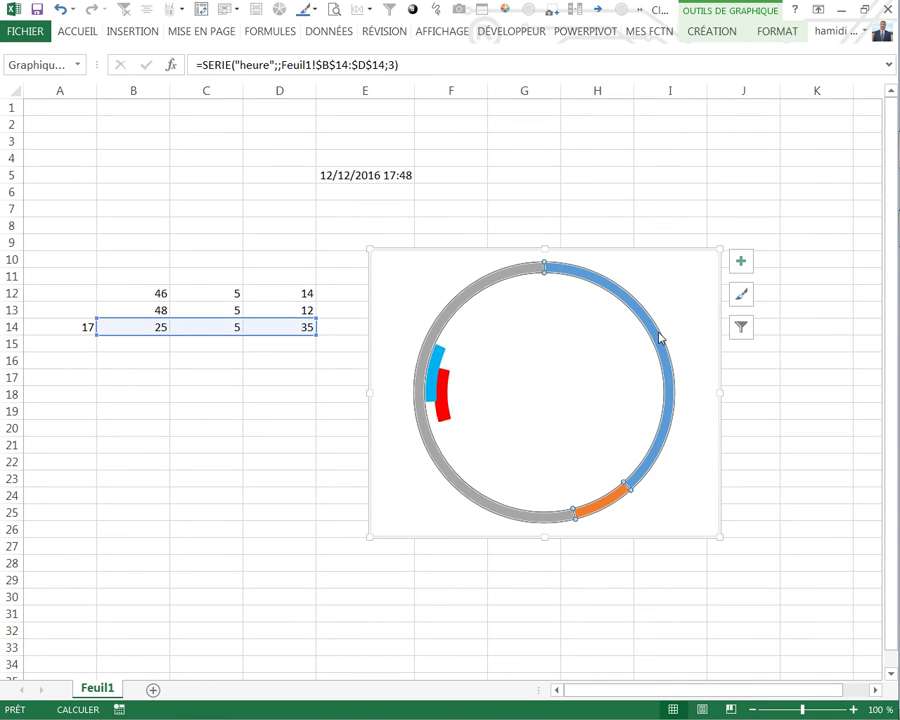
click(655, 333)
right_click(654, 333)
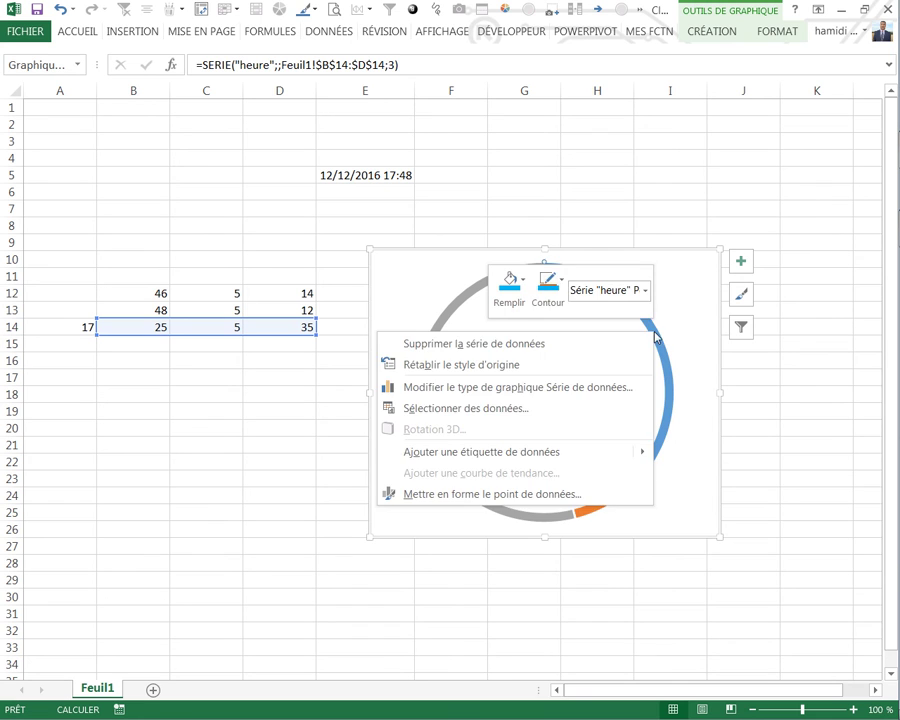
click(548, 284)
click(583, 476)
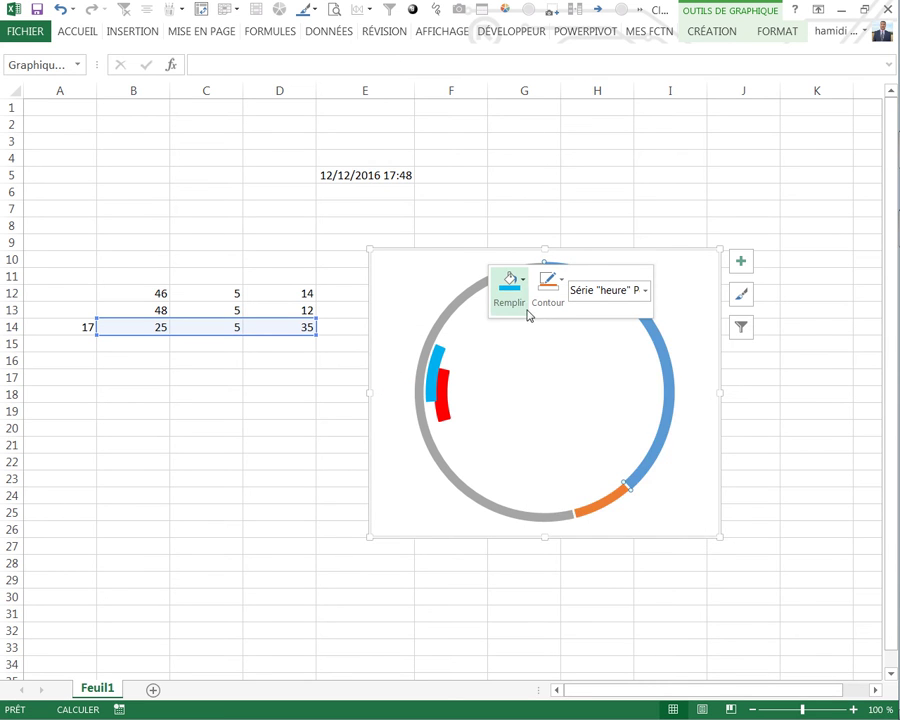
click(510, 287)
click(544, 477)
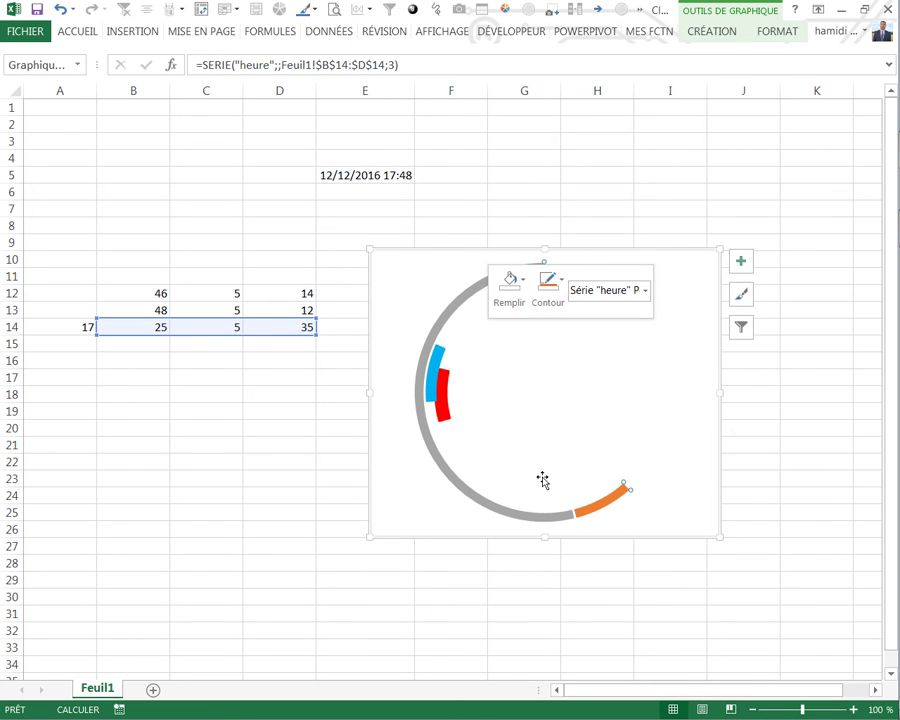
Step: Give the grey arc of the heure ring no fill
right_click(468, 493)
click(527, 447)
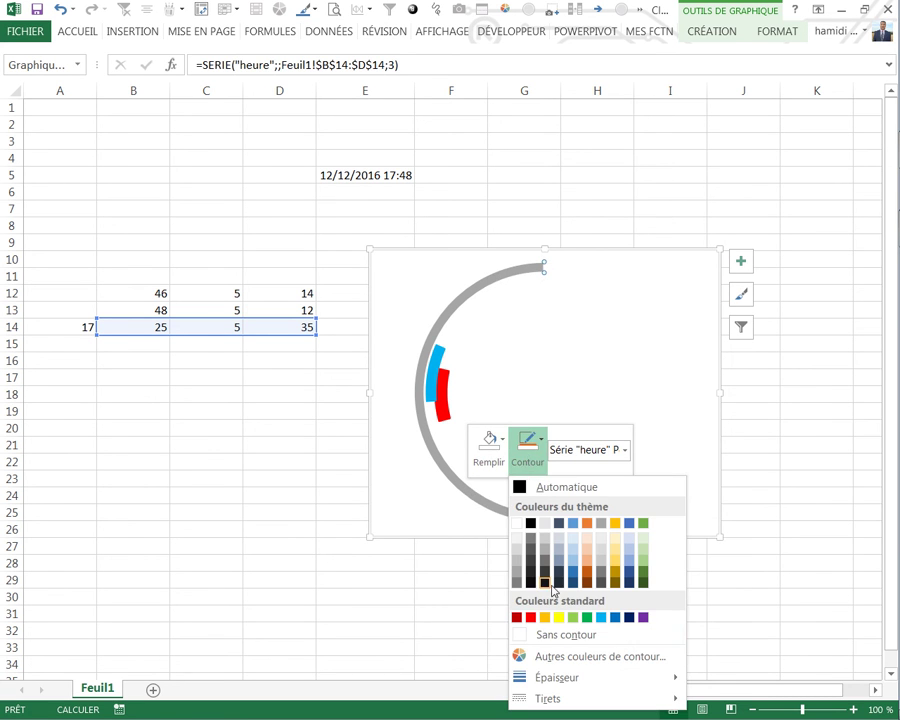
key(Escape)
click(489, 447)
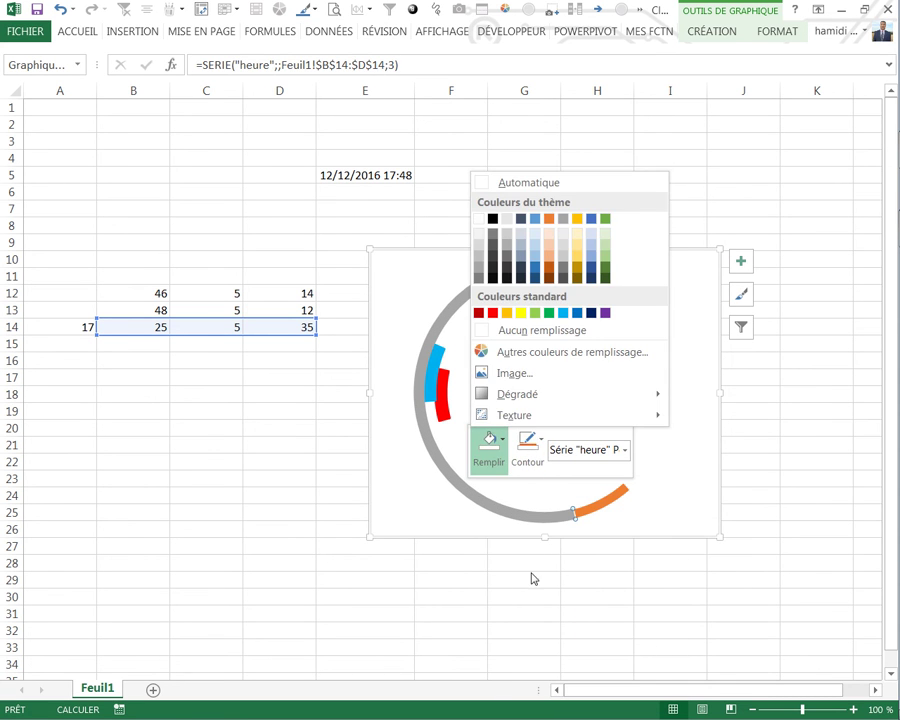
click(514, 334)
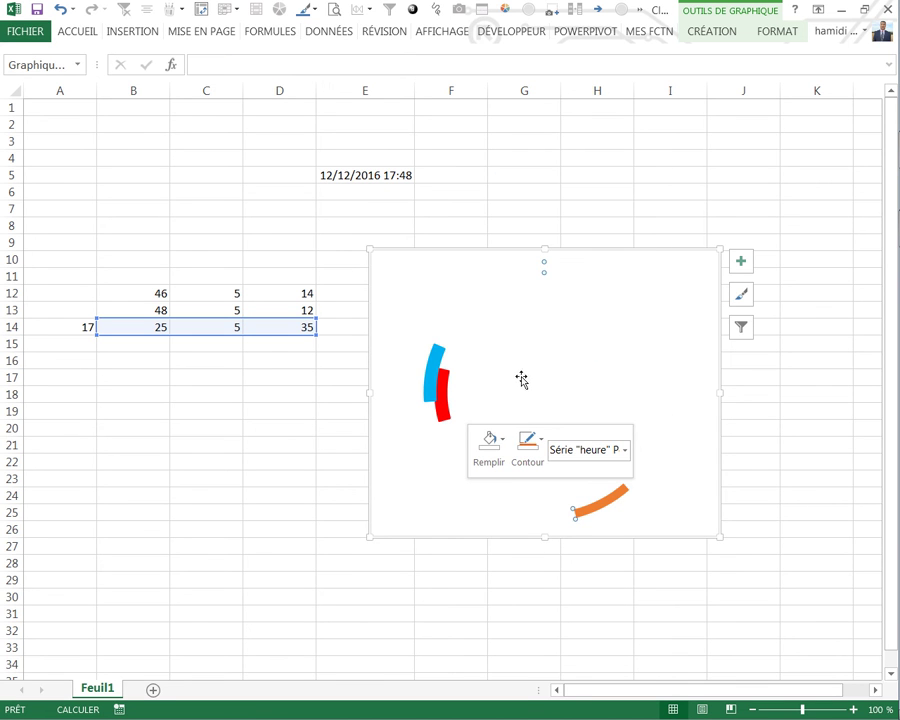
Step: Colour the orange arc's outline and fill purple to form the hour hand
click(598, 510)
right_click(598, 510)
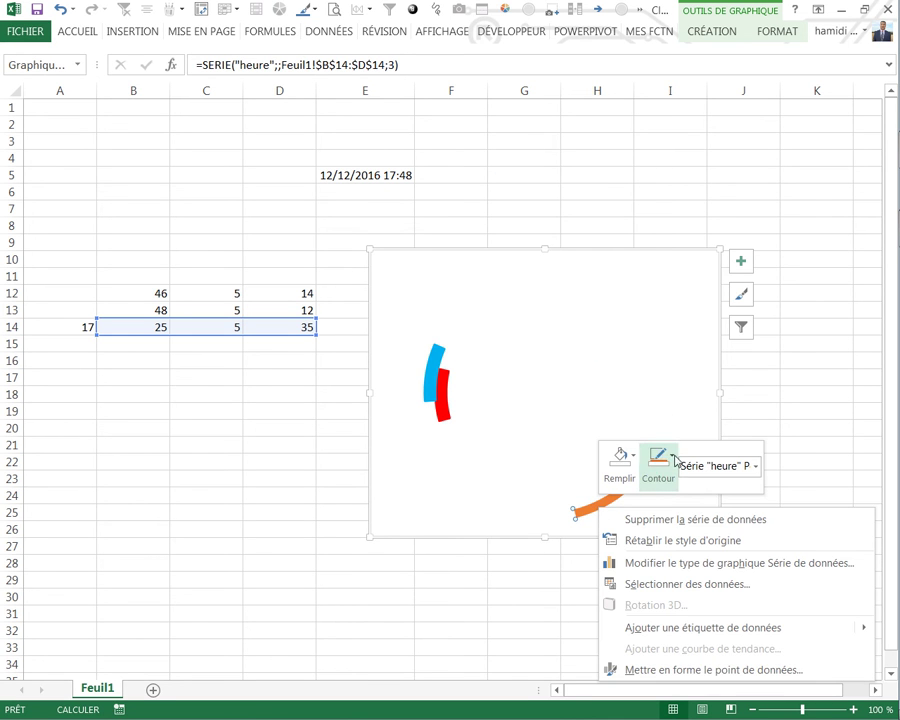
click(658, 458)
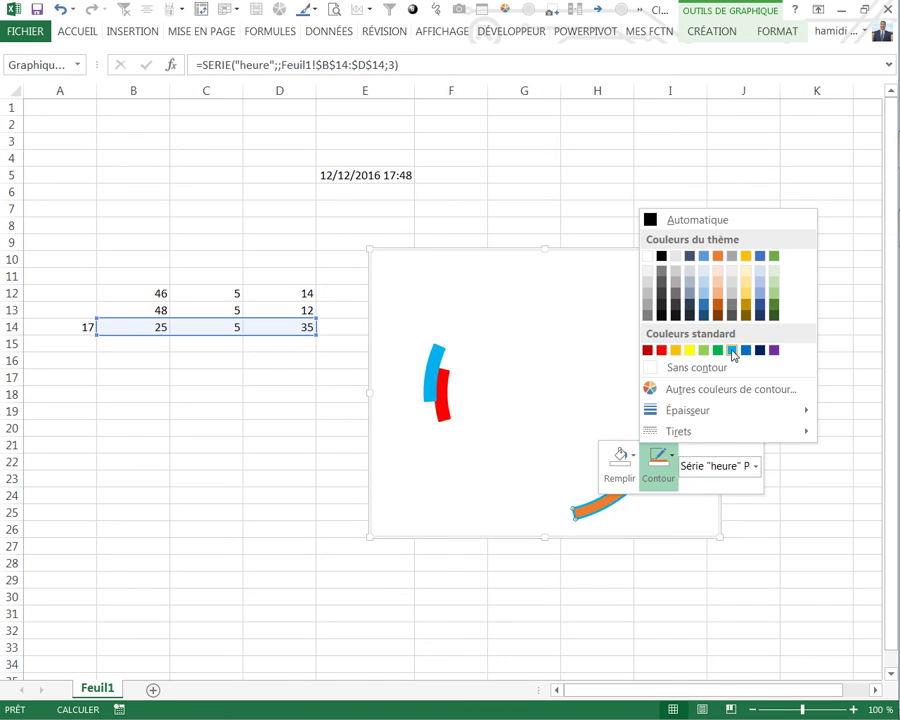
click(774, 351)
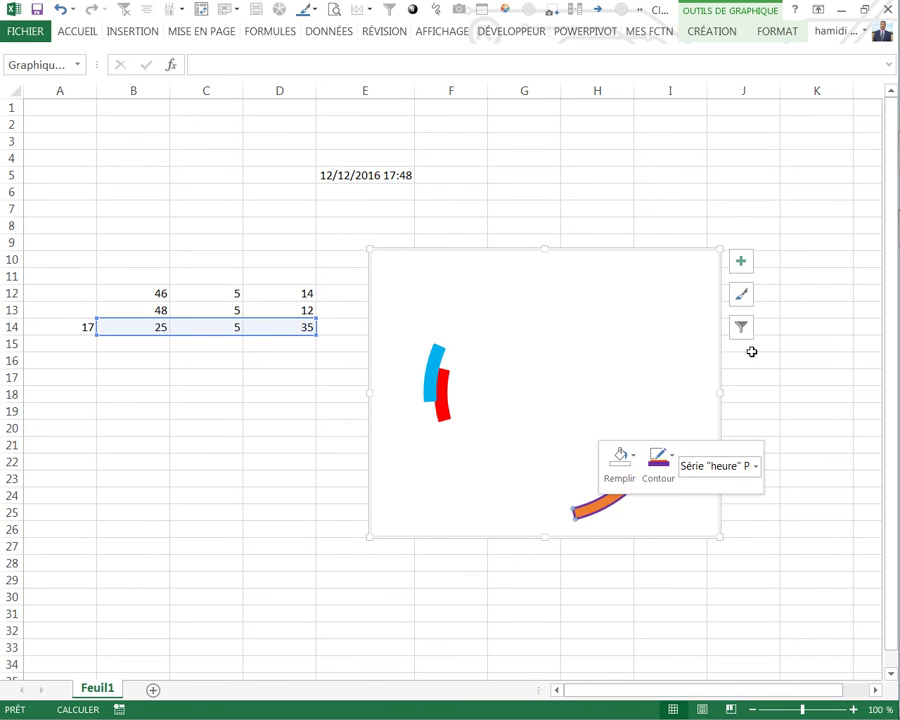
click(636, 457)
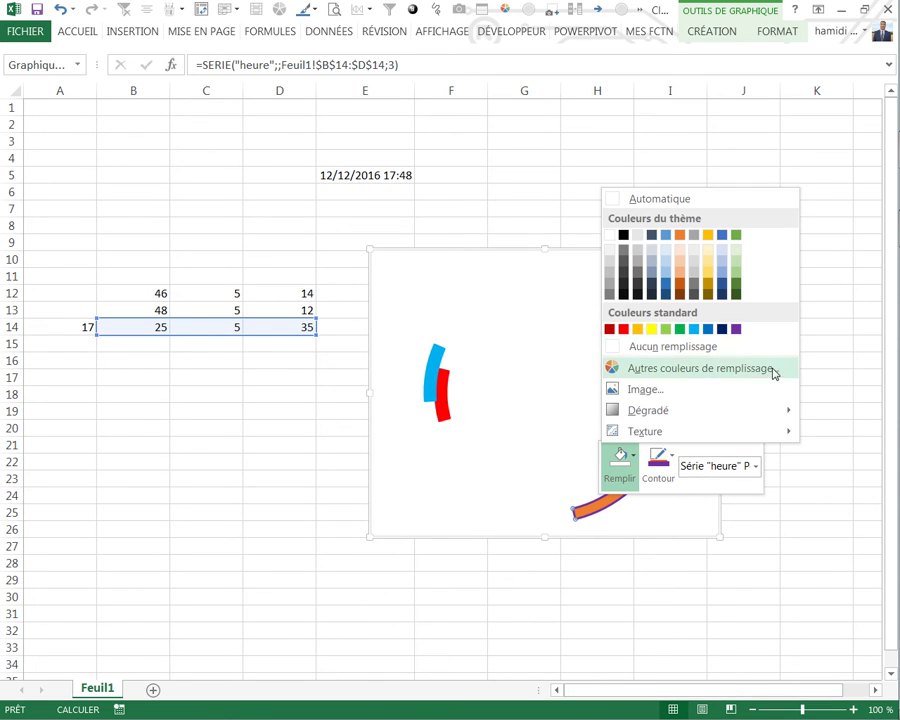
click(737, 327)
click(270, 443)
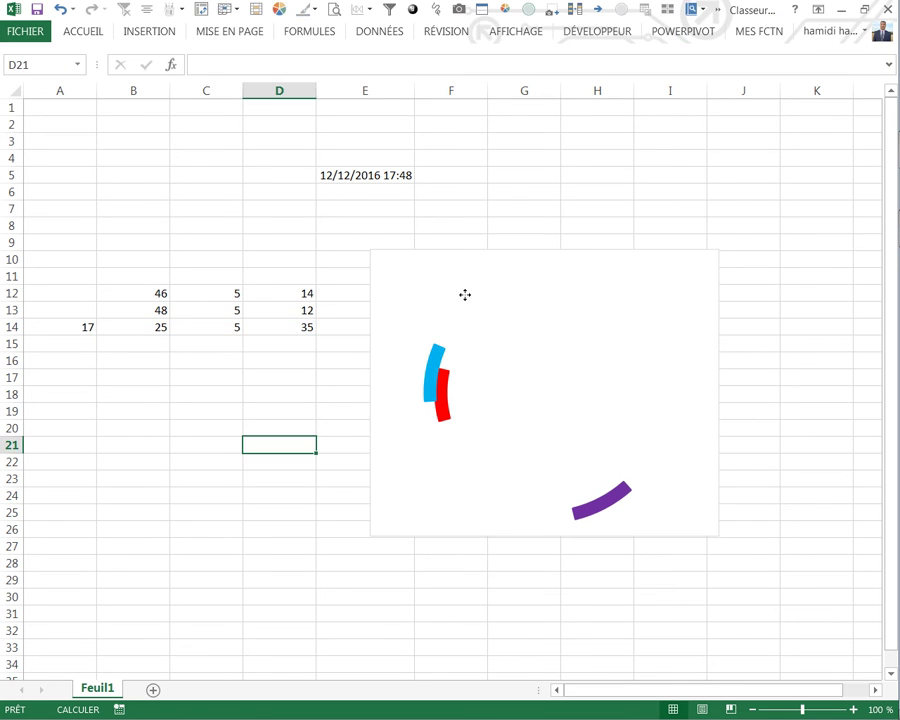
click(462, 292)
click(206, 461)
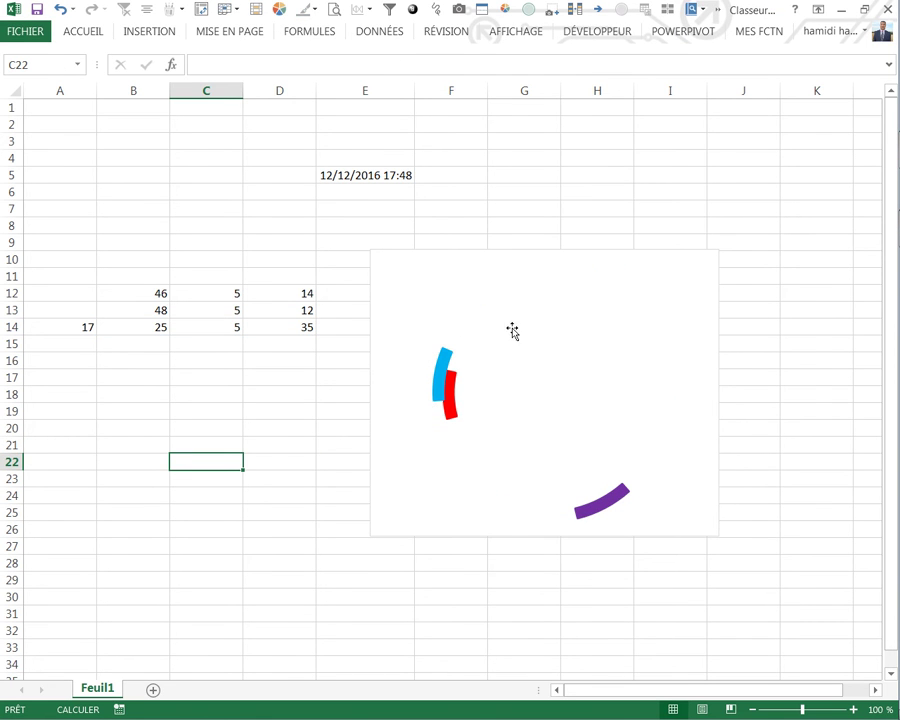
Step: Move the clock chart up slightly on the sheet
click(431, 447)
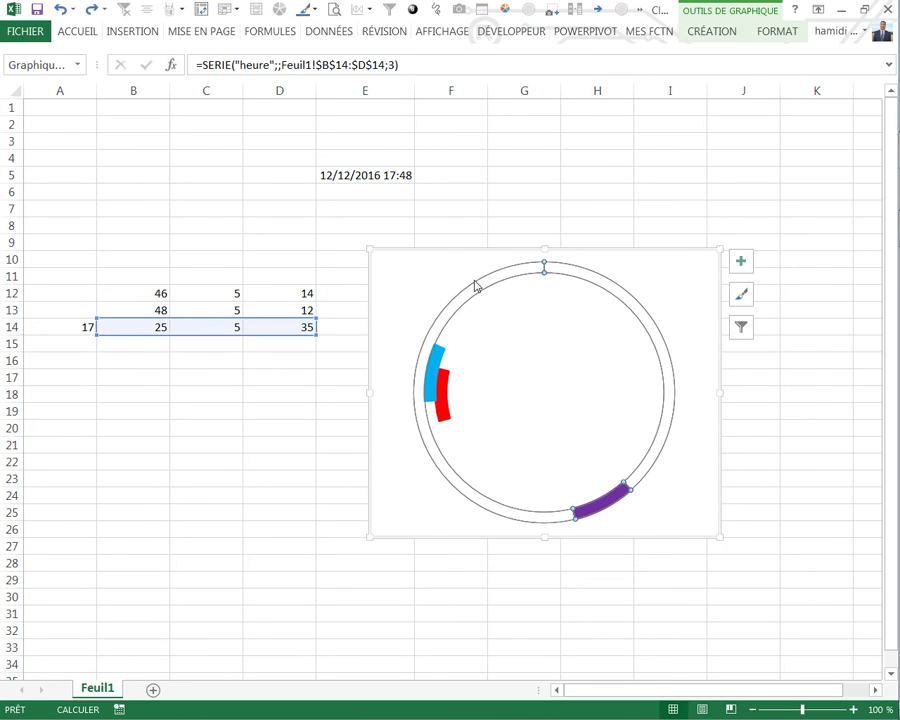
click(435, 255)
drag(435, 255, 436, 231)
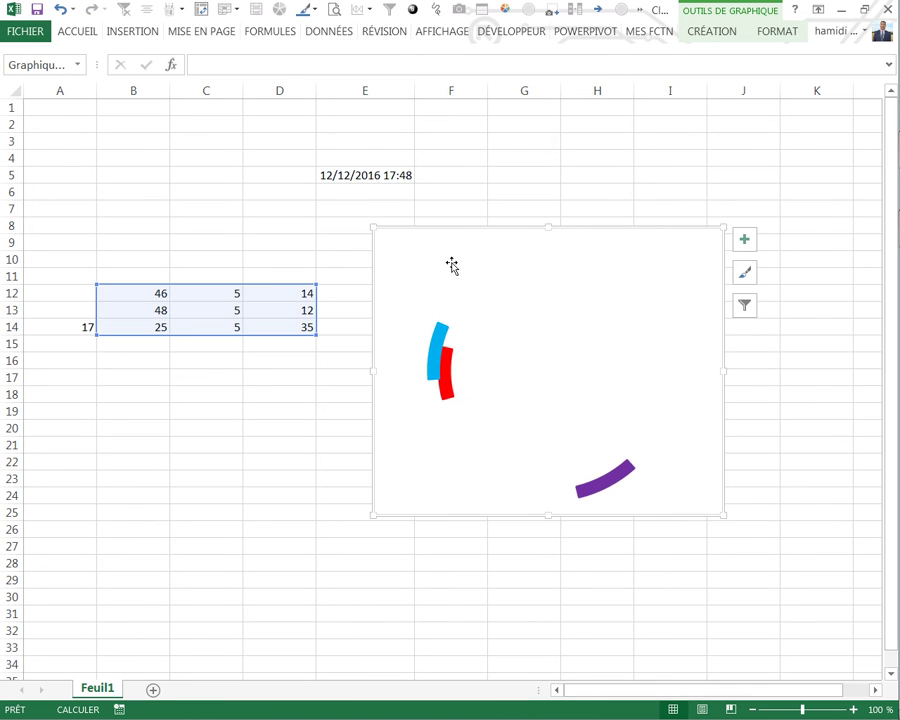
Step: Select the blue minute ring and bring up its context menu
right_click(490, 300)
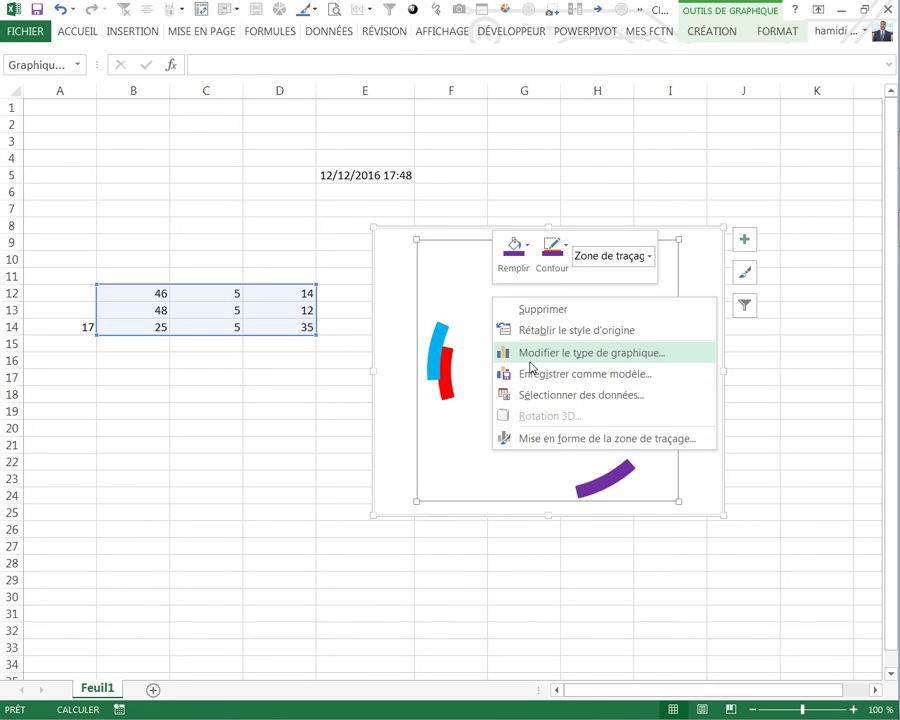
click(259, 387)
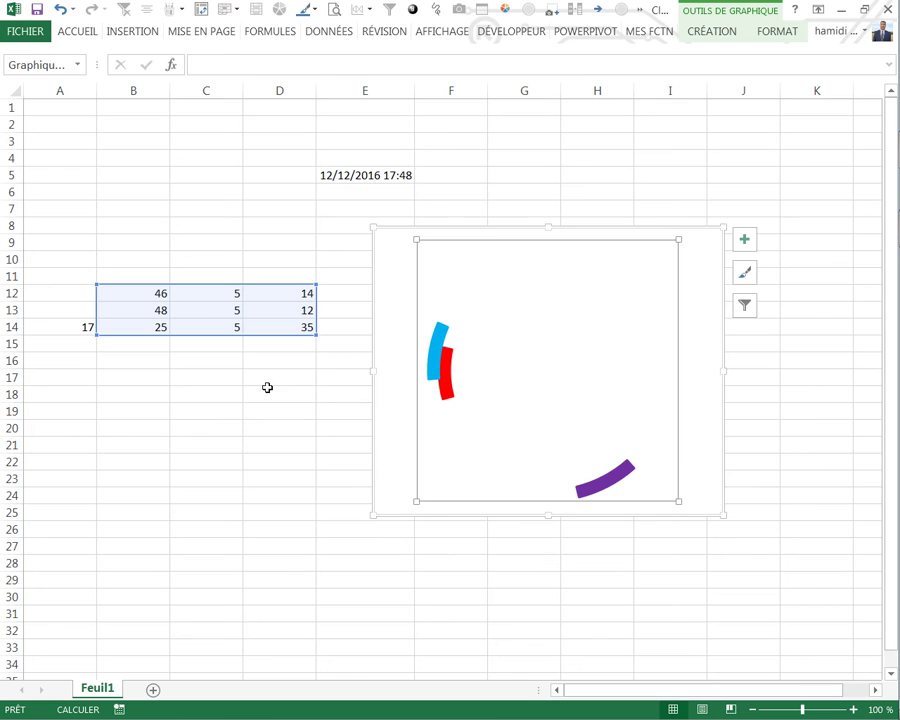
right_click(485, 332)
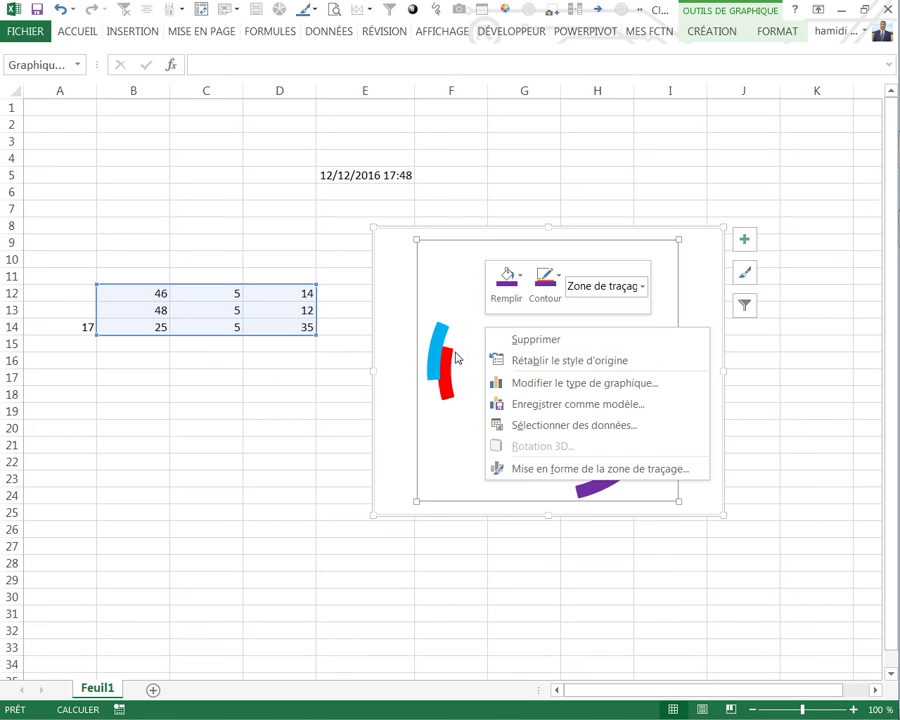
click(436, 328)
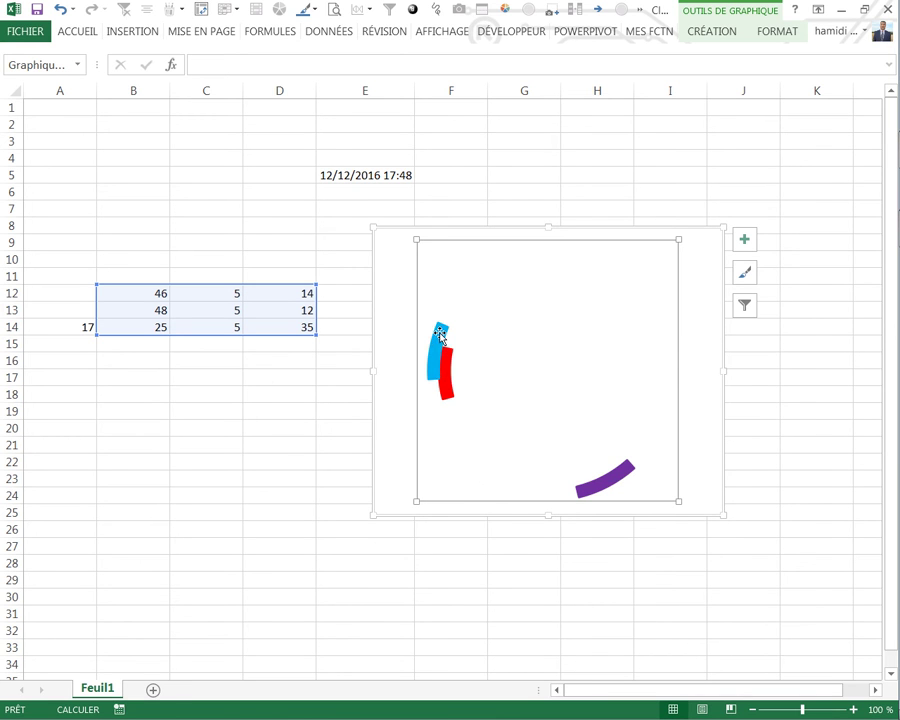
click(441, 349)
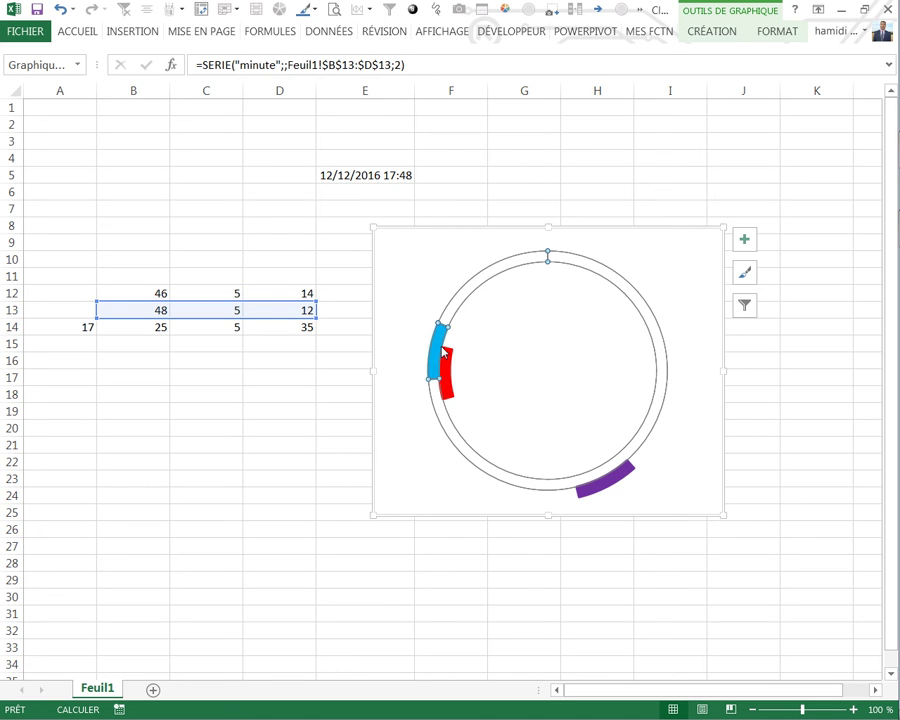
right_click(438, 346)
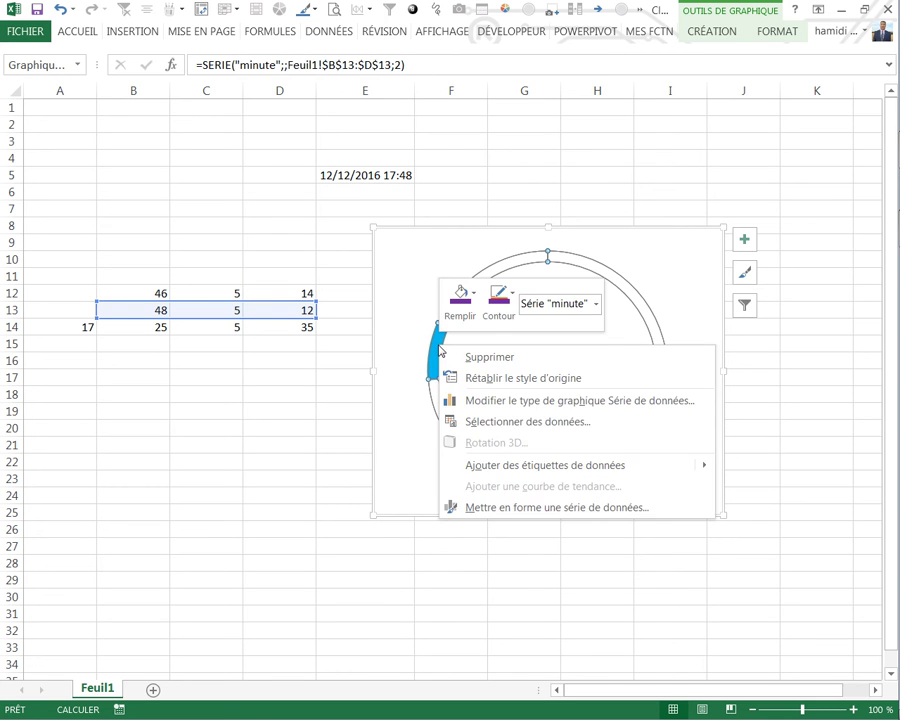
Step: In the combo chart type settings, make seconde and minute Pie, minute on Secondary Axis
click(476, 400)
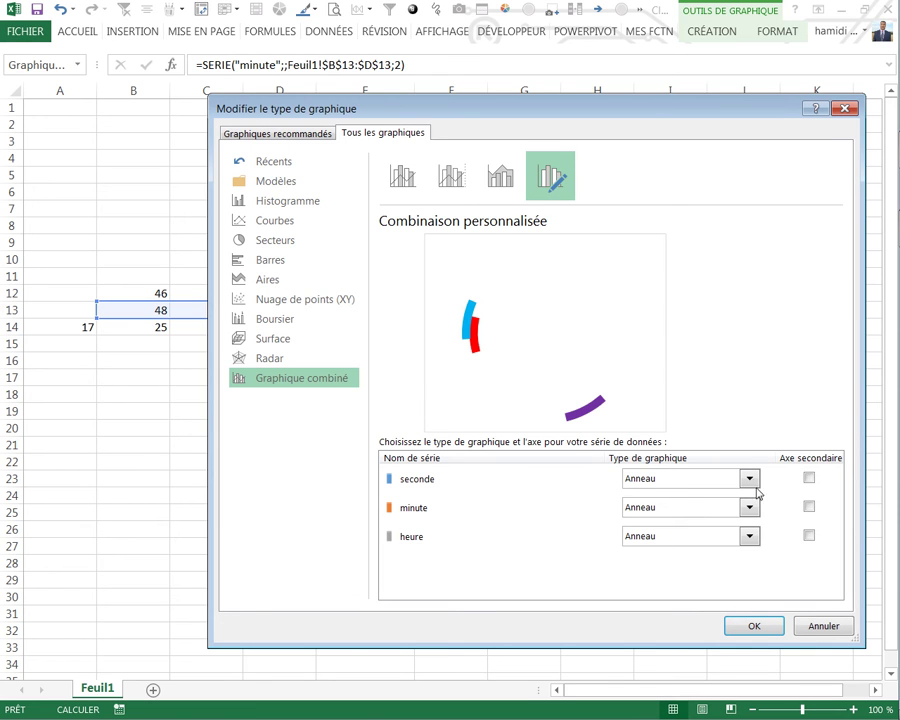
click(753, 479)
click(645, 438)
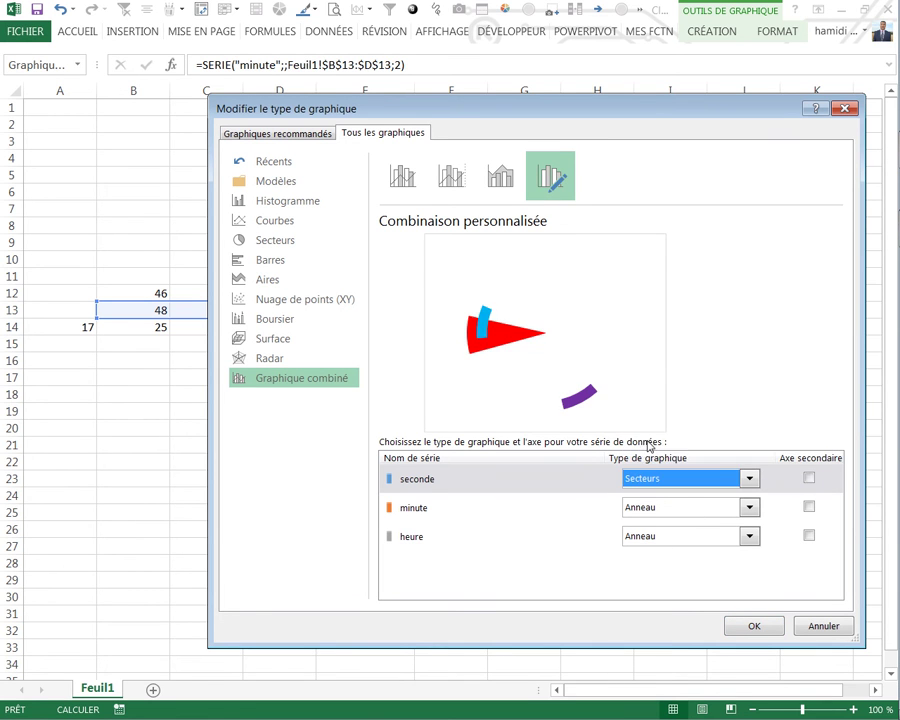
click(748, 508)
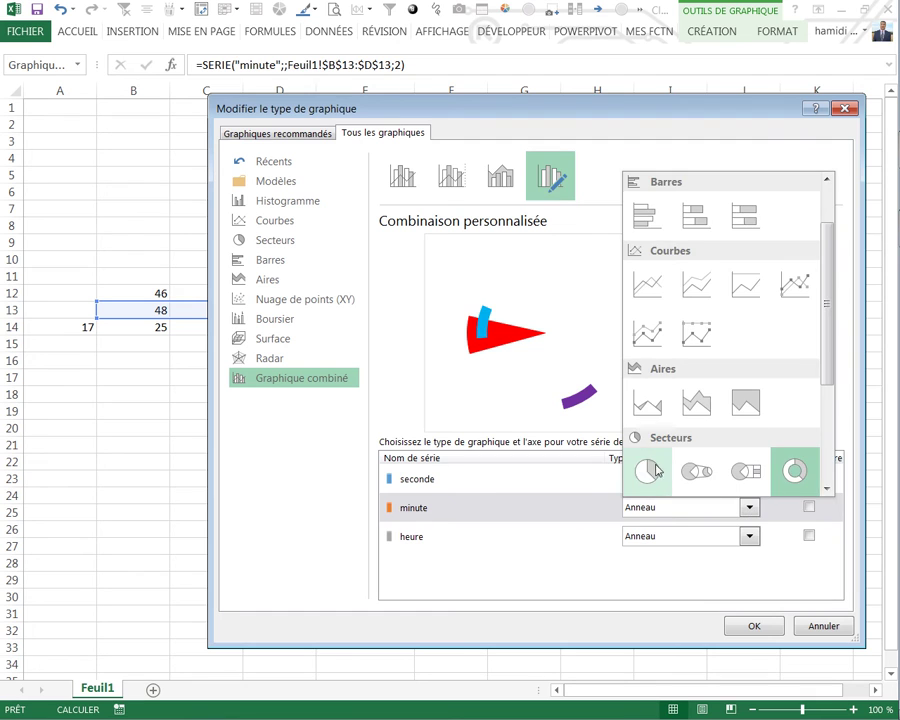
click(650, 472)
click(809, 507)
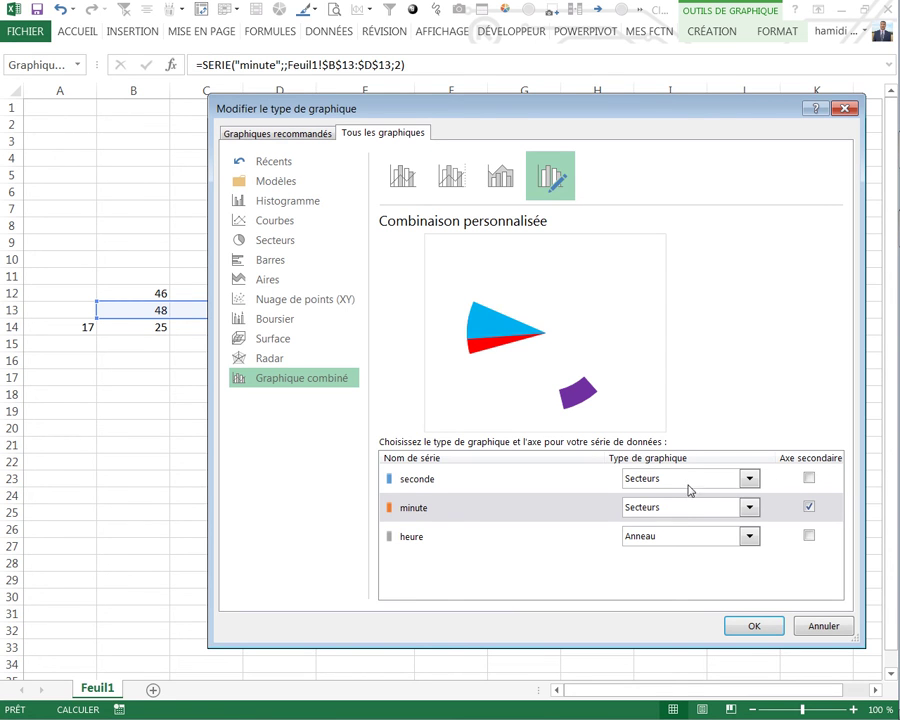
click(809, 507)
click(745, 626)
Step: Select the heure series and set its Doughnut Hole Size to 0%
click(582, 595)
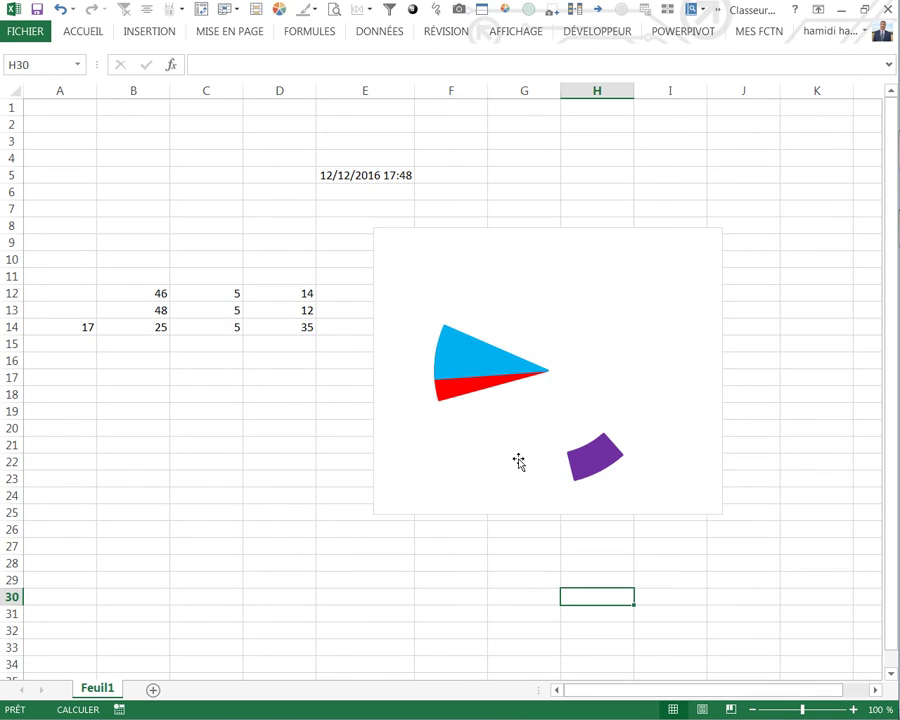
right_click(480, 275)
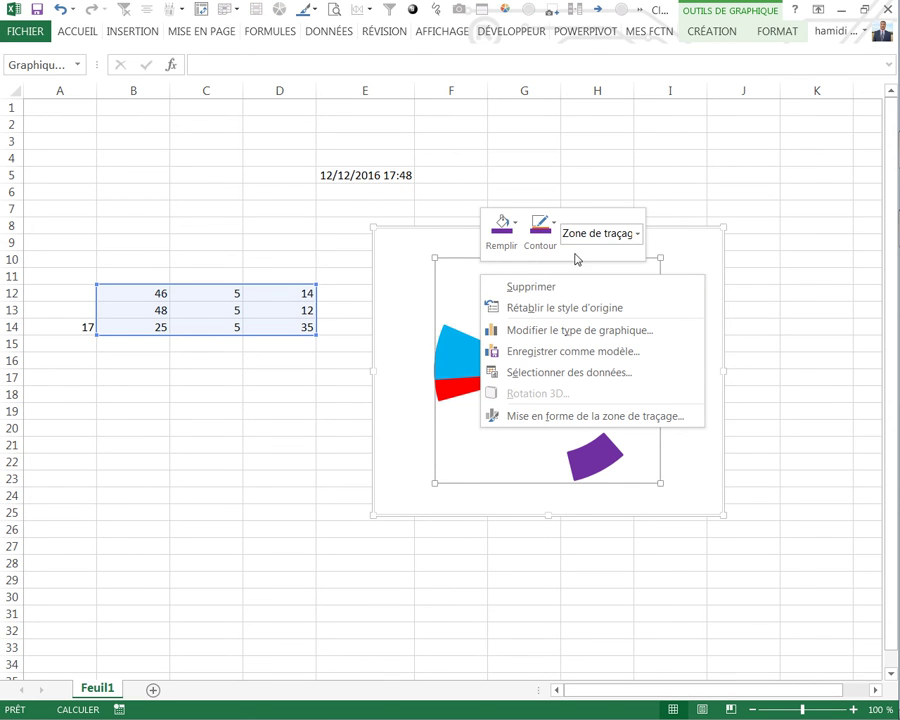
click(637, 234)
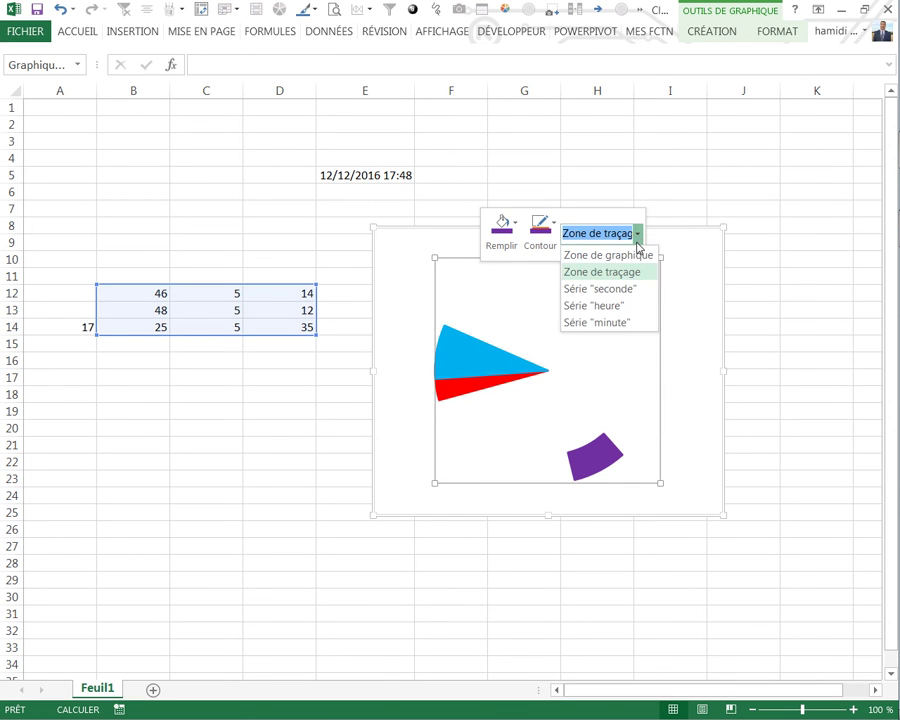
click(602, 308)
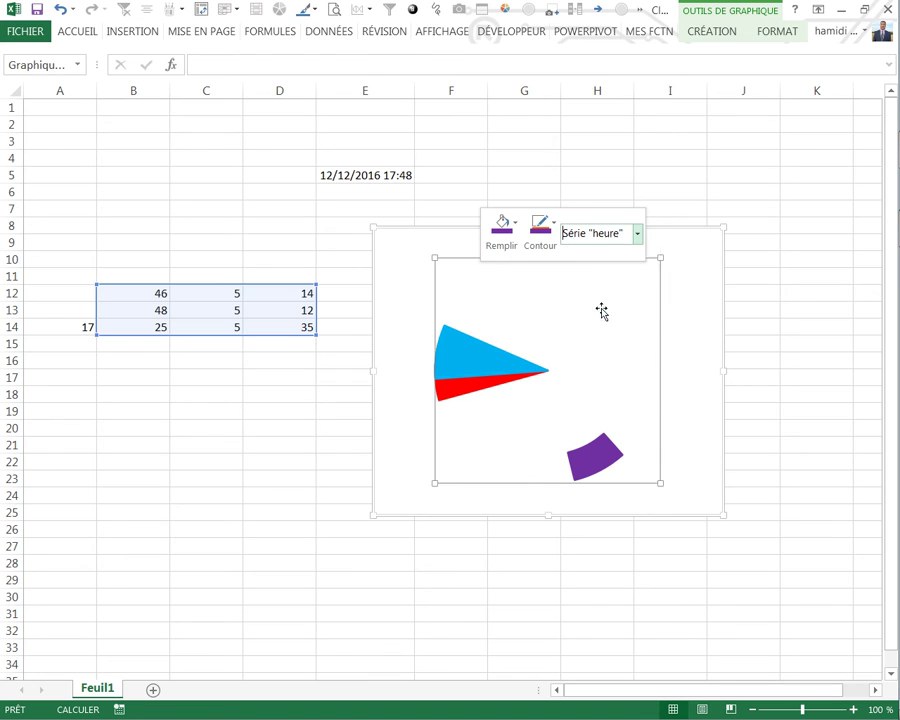
right_click(494, 294)
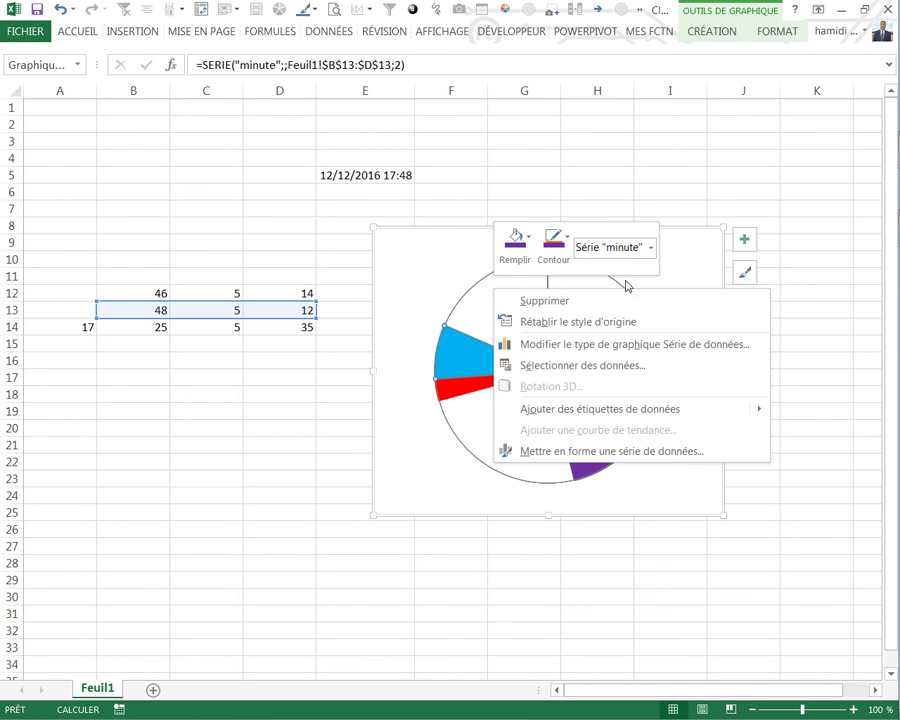
click(650, 248)
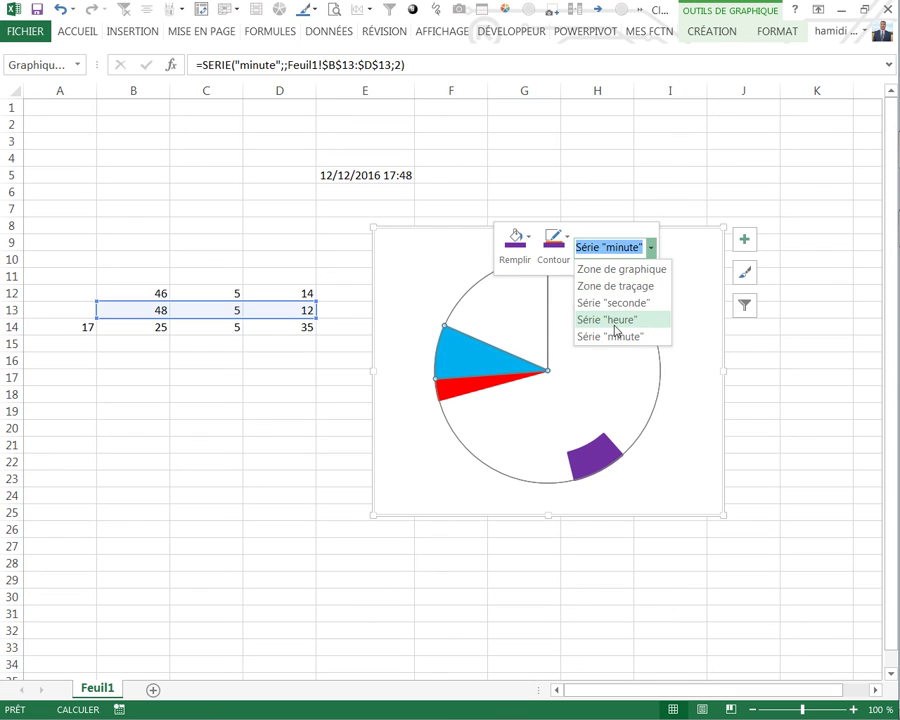
click(613, 321)
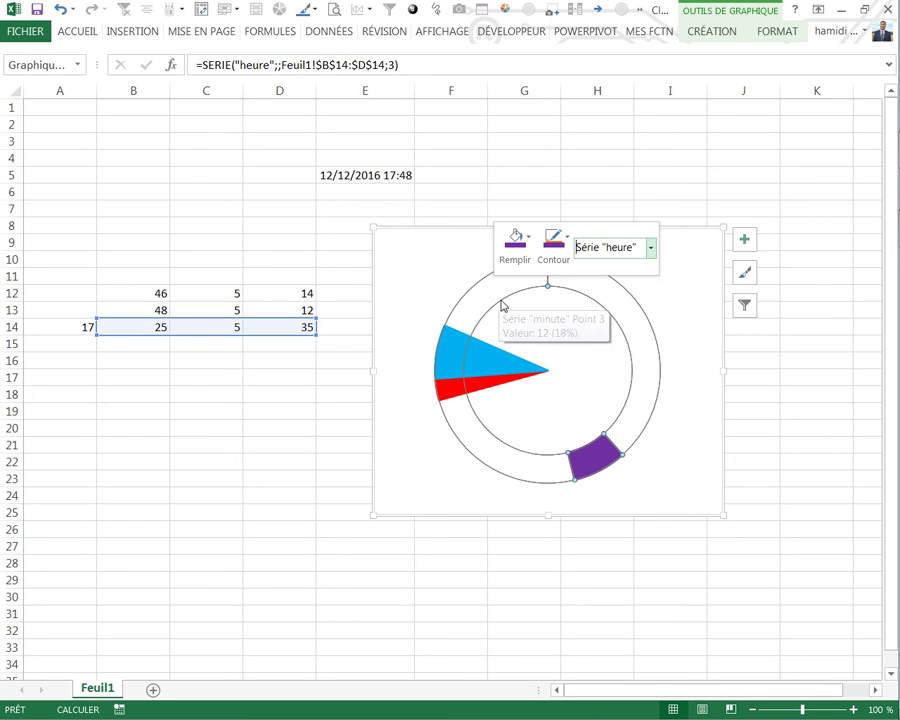
right_click(502, 305)
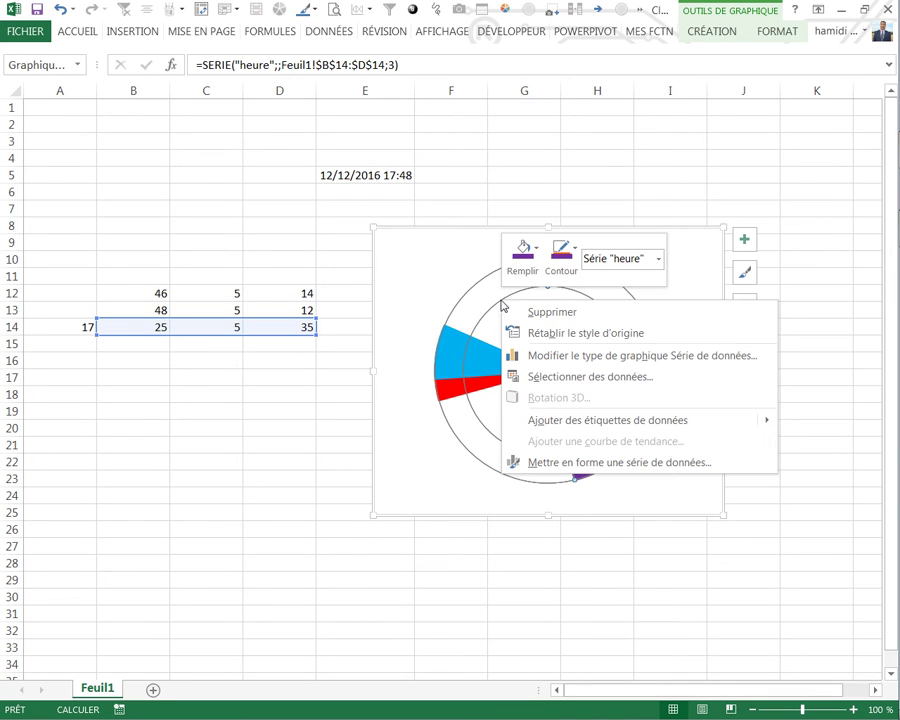
click(600, 463)
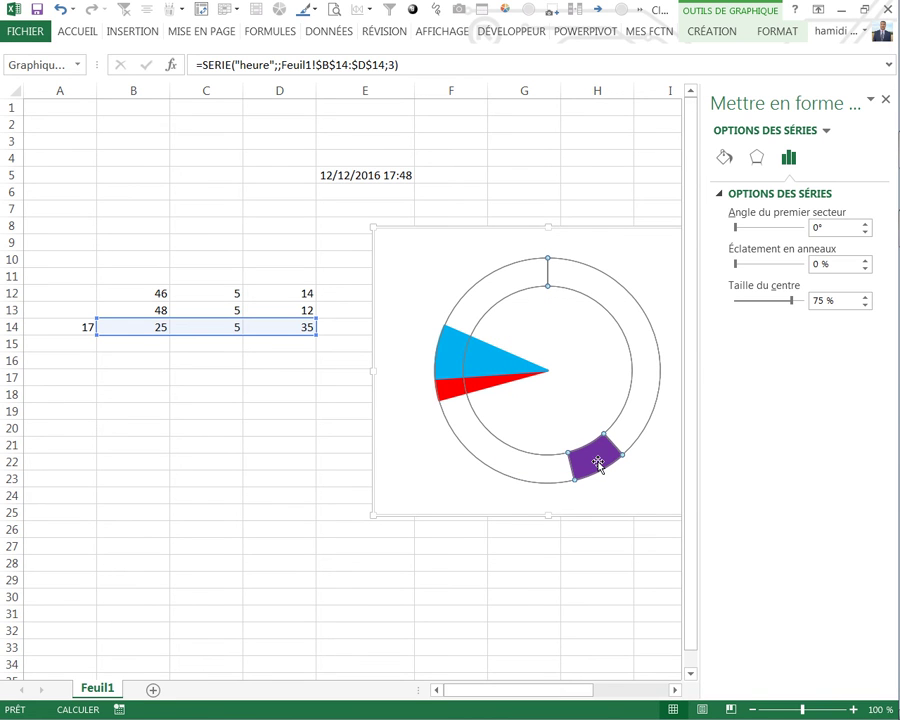
drag(791, 302, 722, 303)
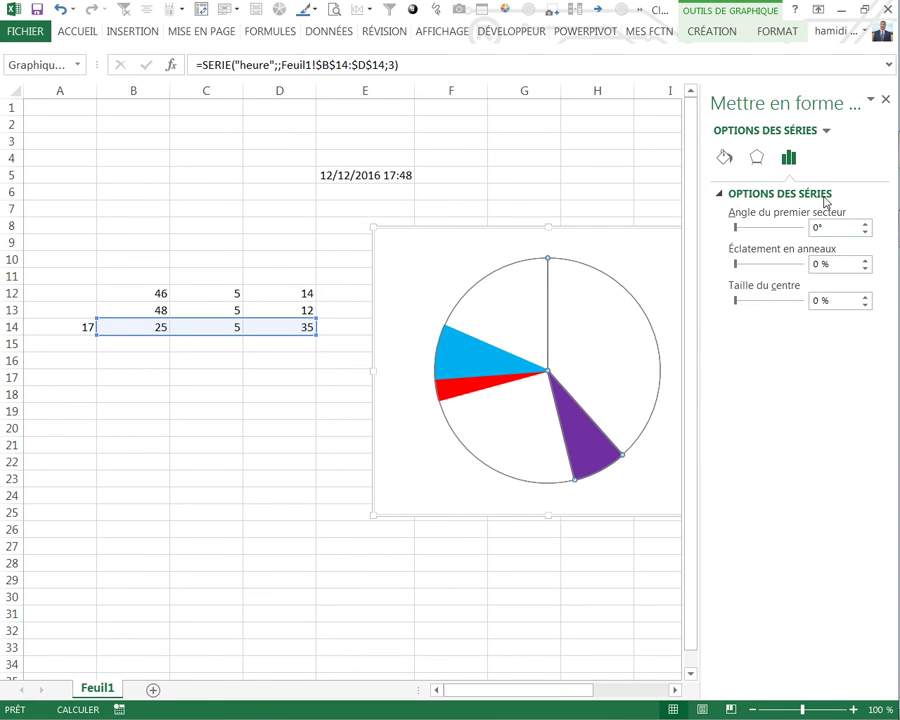
click(885, 99)
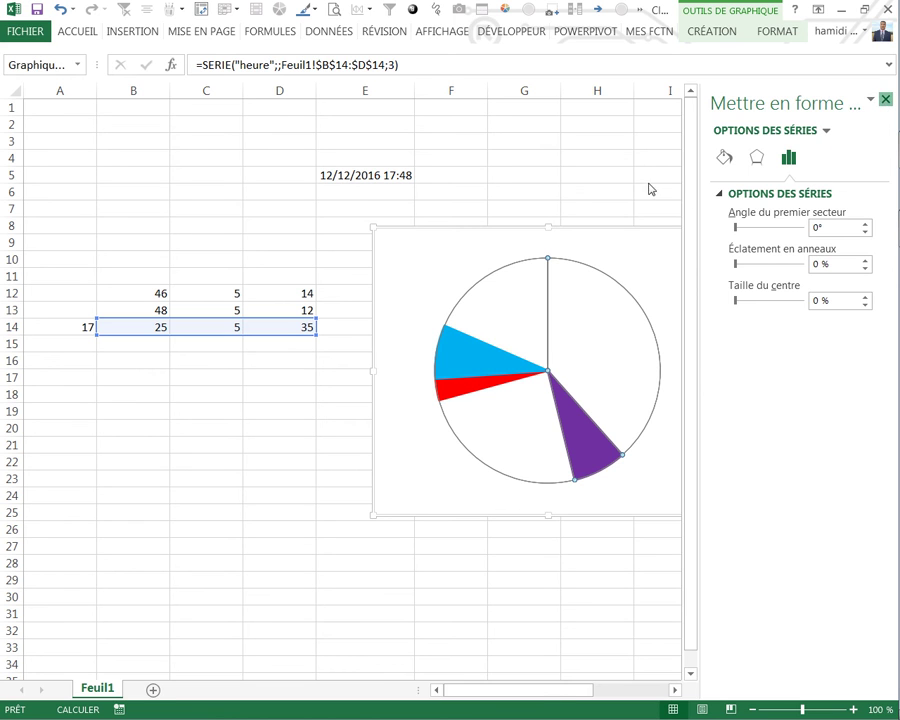
click(567, 182)
Step: Set C12, C13 and C14 to 0,15, 0 and 0,4
mouse_move(463, 361)
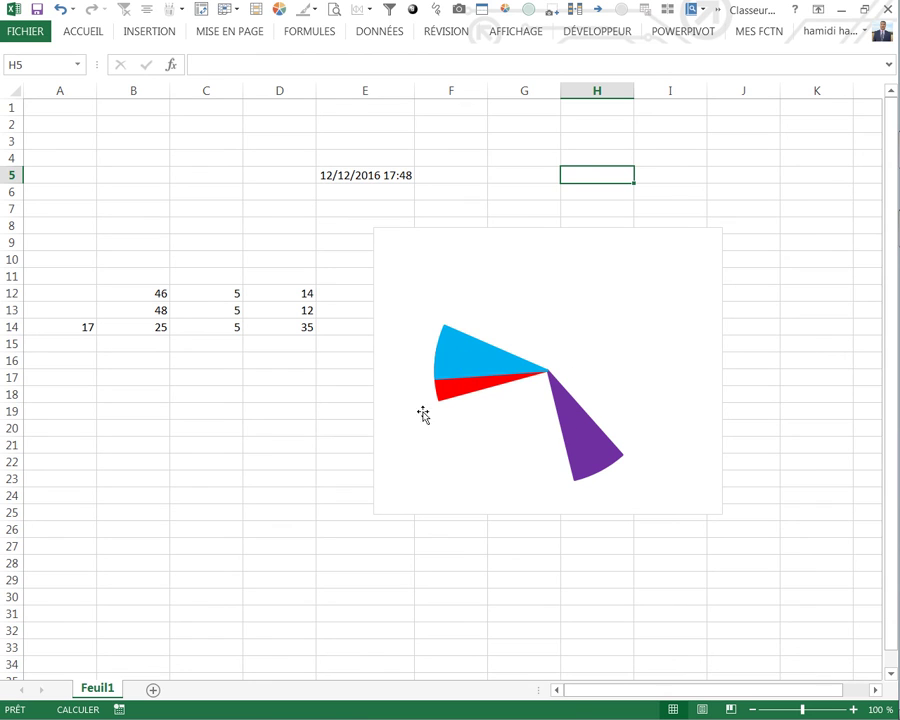
click(216, 292)
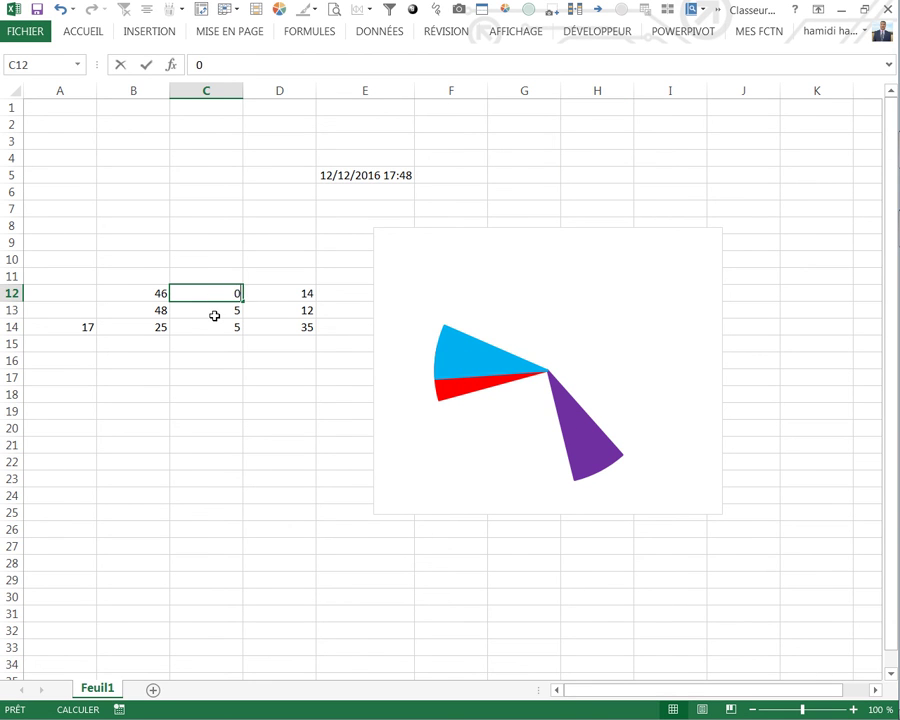
text(0,15)
key(Return)
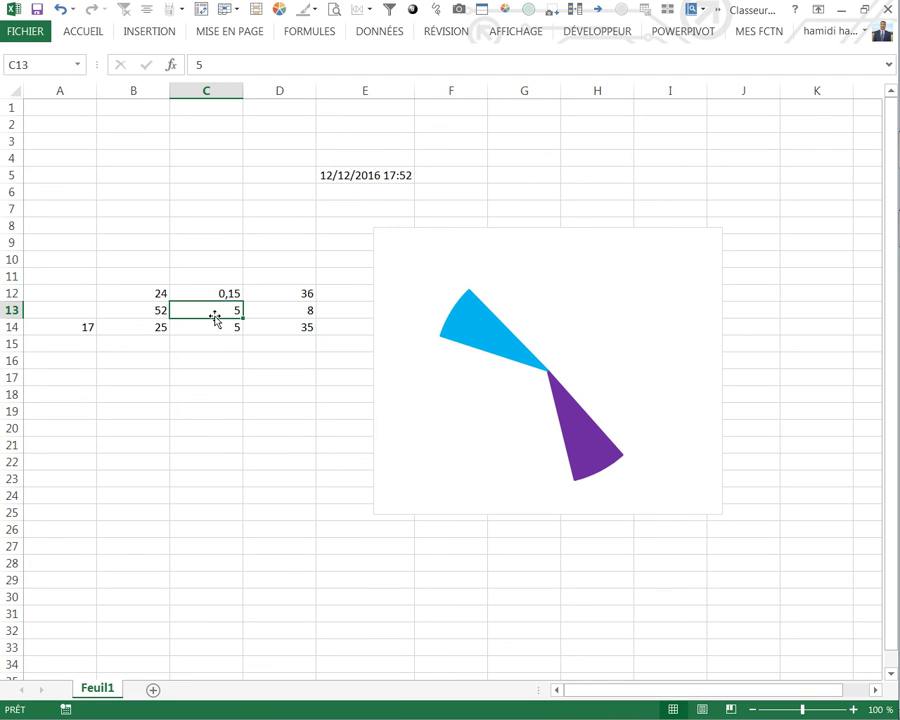
text(0,8)
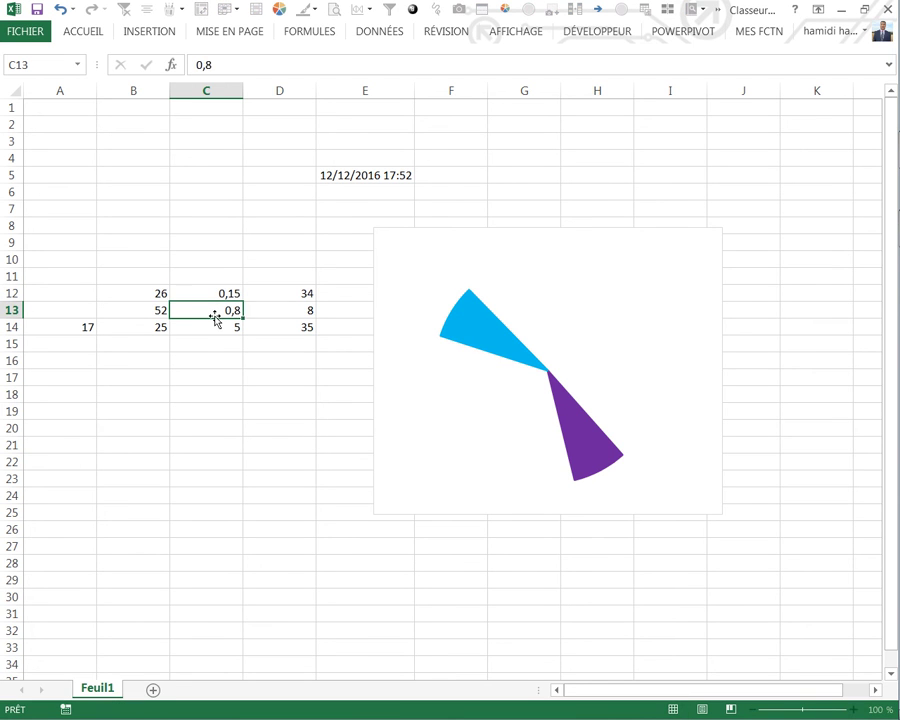
key(Return)
text(0,3)
key(Return)
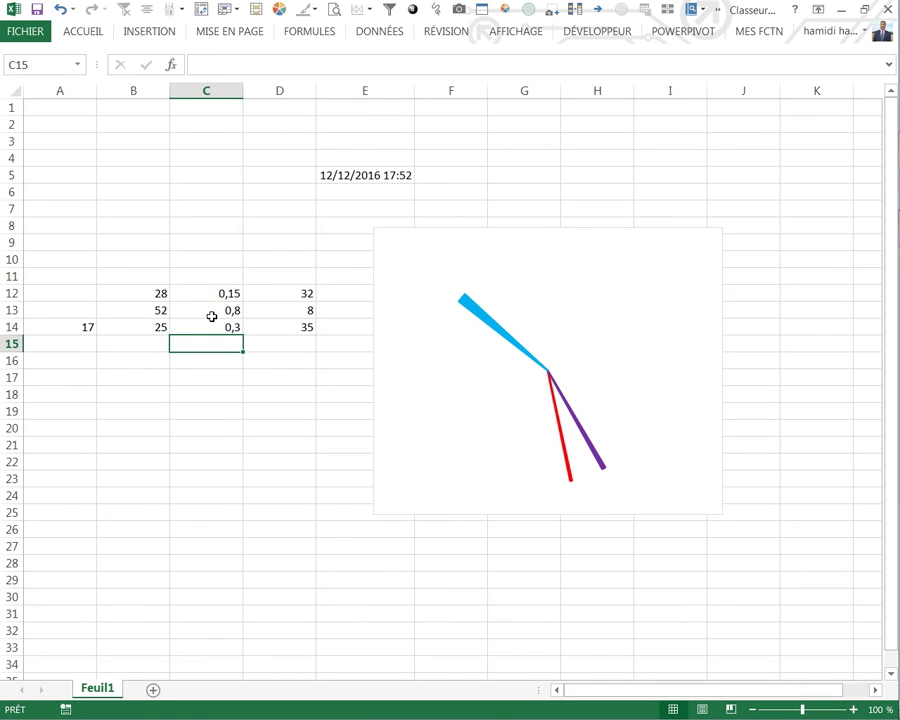
click(209, 316)
text(0)
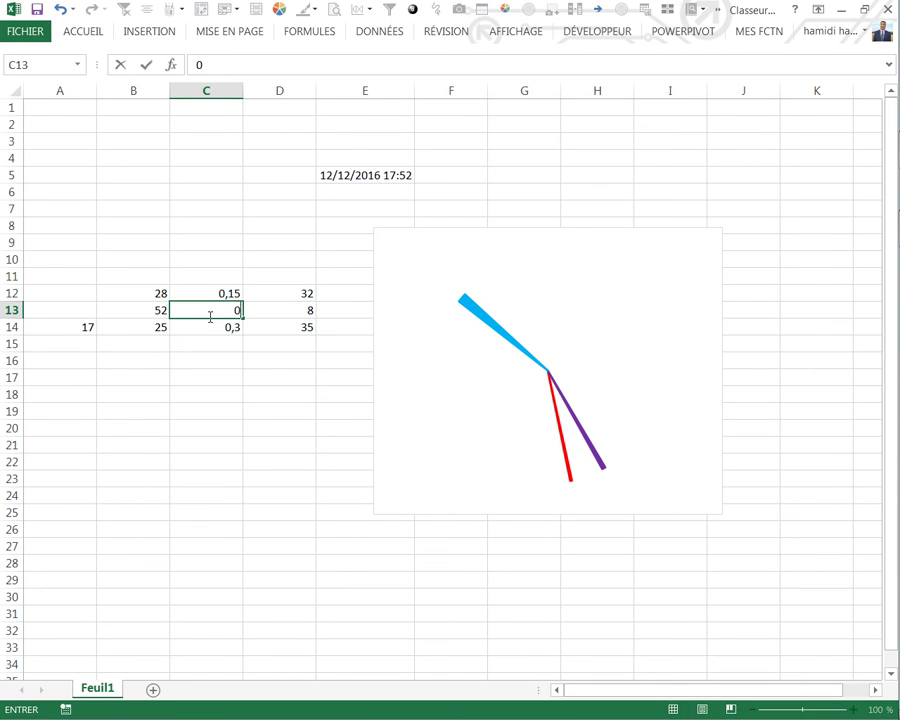
key(Return)
text(0)
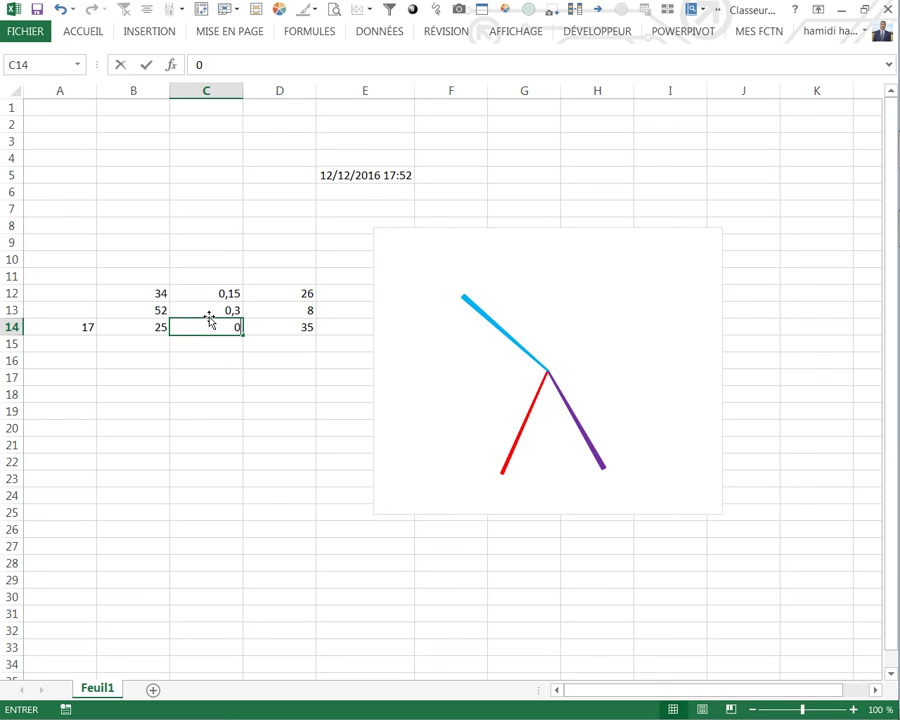
text(,4)
key(Return)
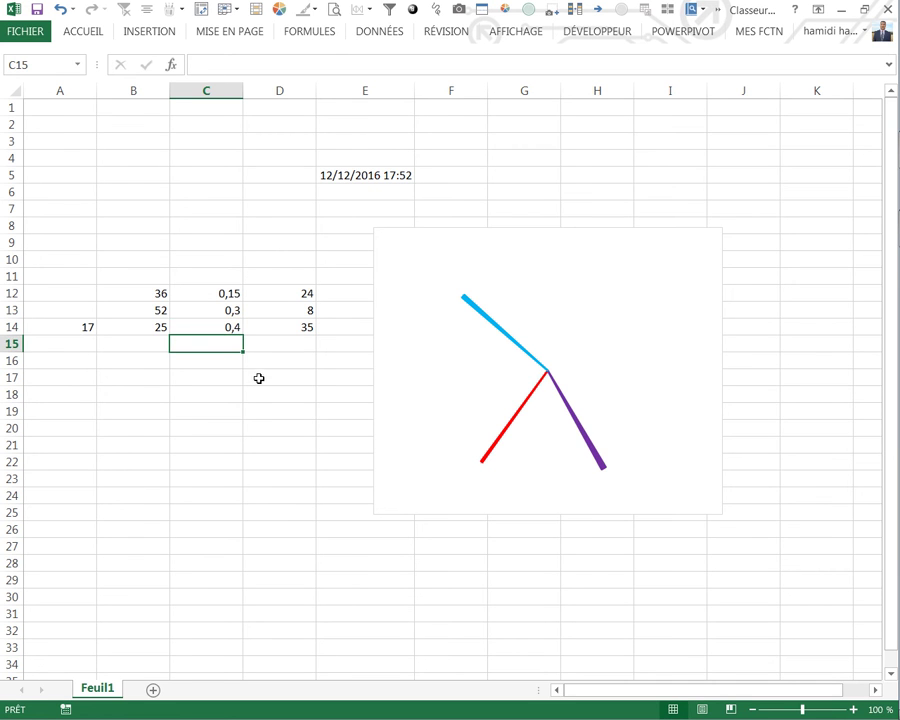
Step: Nudge the clock chart and stretch its top edge up to row 8
click(257, 372)
drag(471, 239, 459, 262)
click(481, 230)
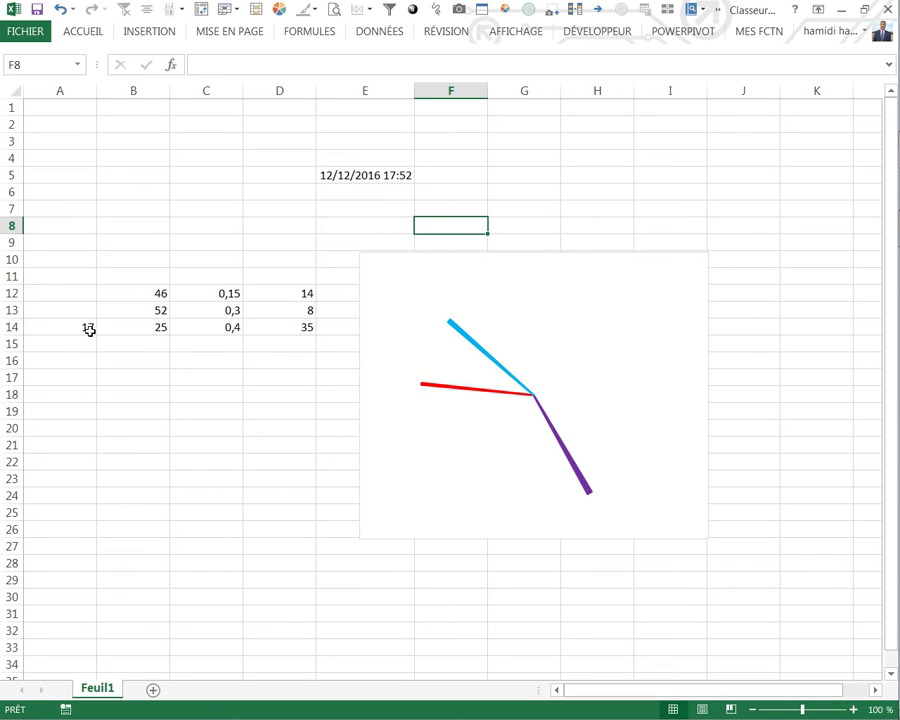
click(254, 430)
click(488, 284)
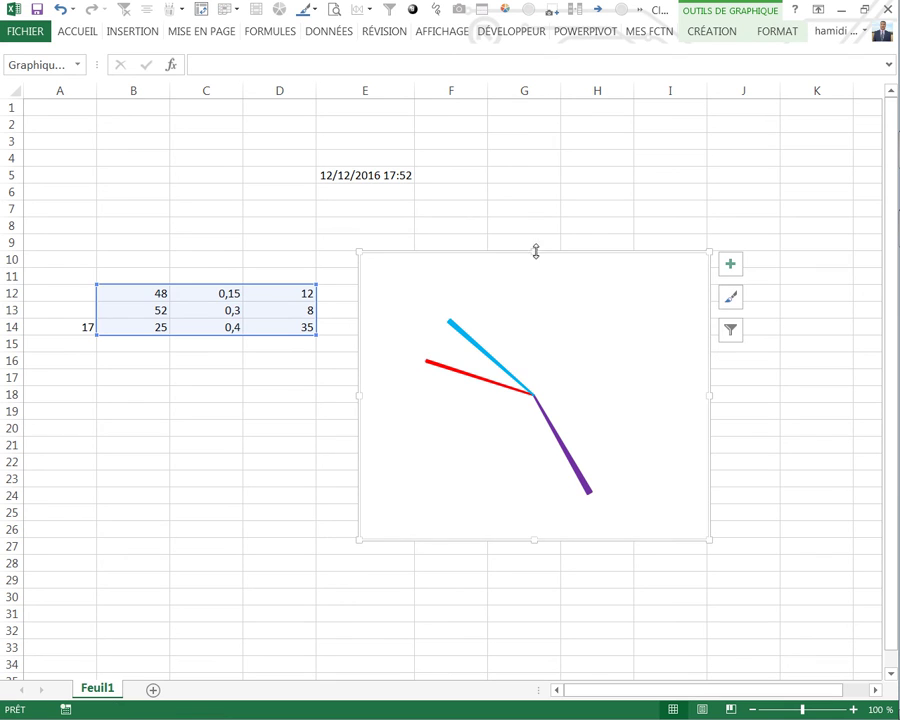
drag(532, 250, 540, 226)
click(190, 444)
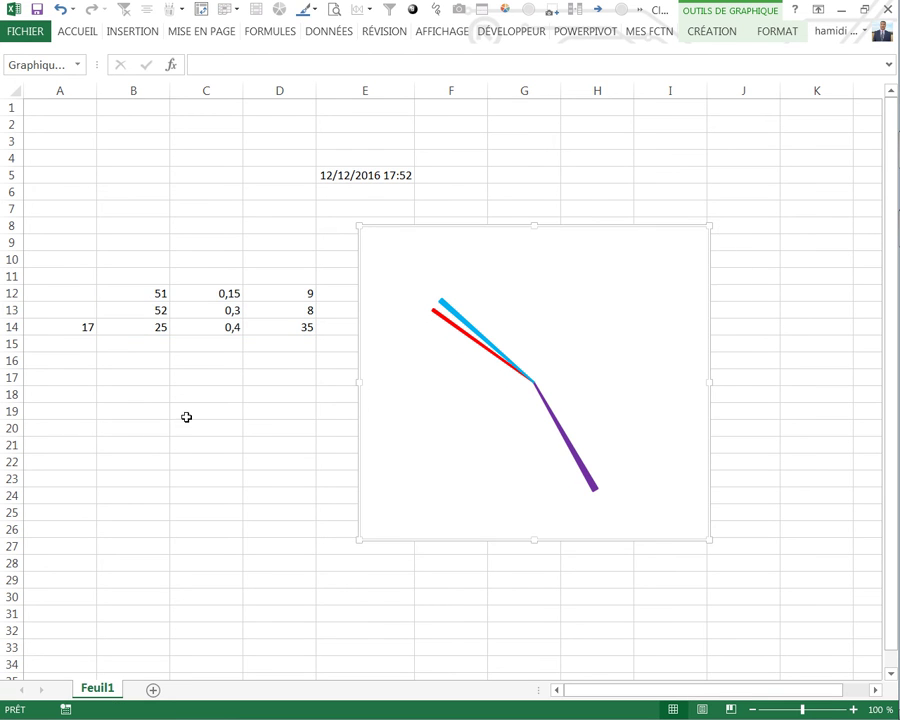
Step: Create the name ligne referring to =LIGNE(Feuil1!$1:$60)^0 in the Gestionnaire de noms
click(296, 33)
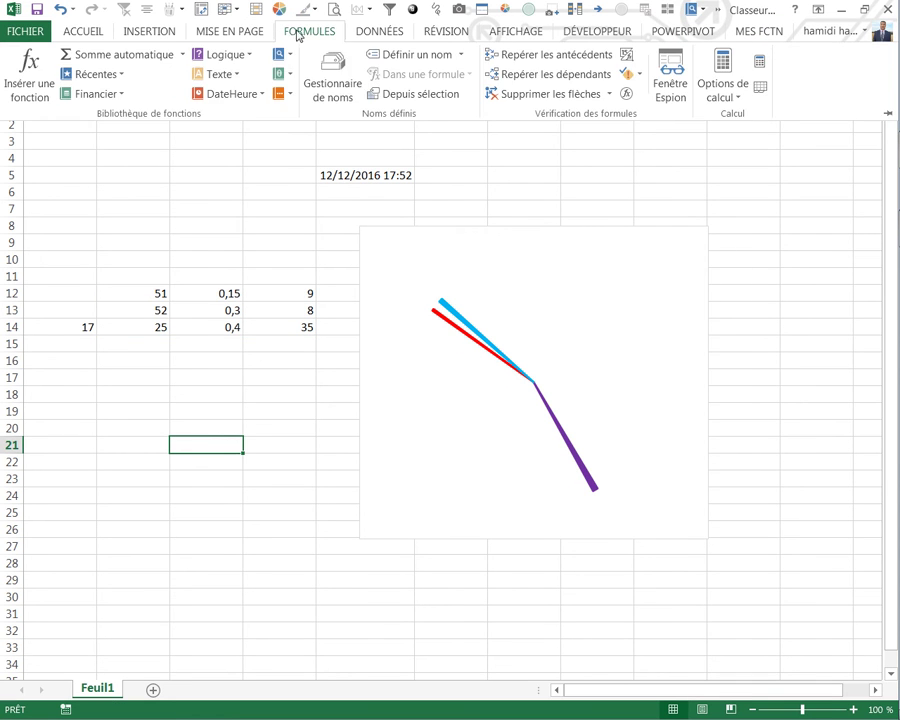
click(330, 65)
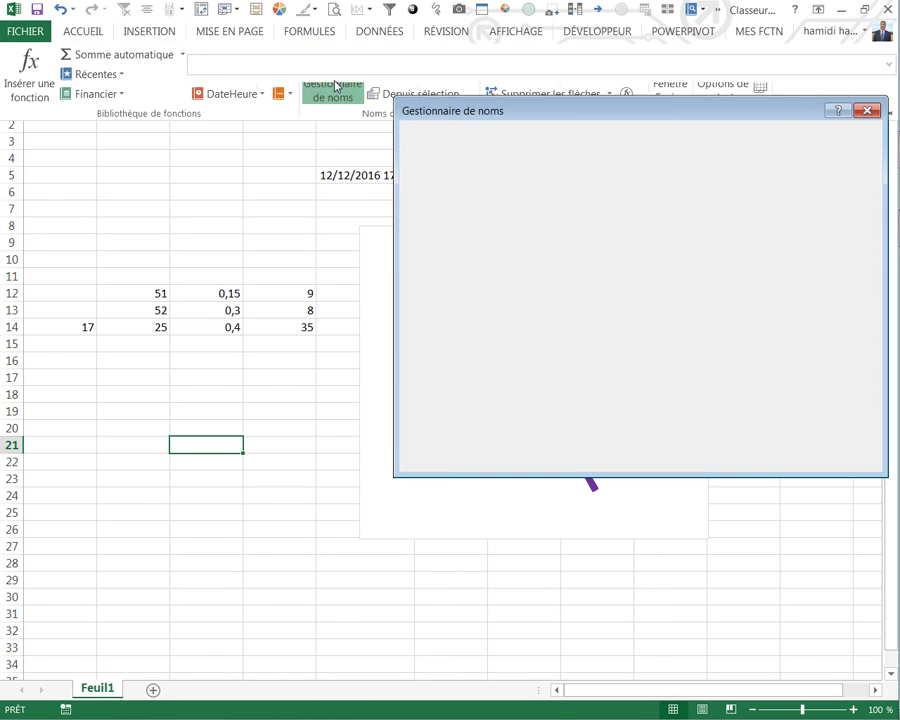
click(372, 158)
triple_click(601, 358)
text(=)
click(204, 459)
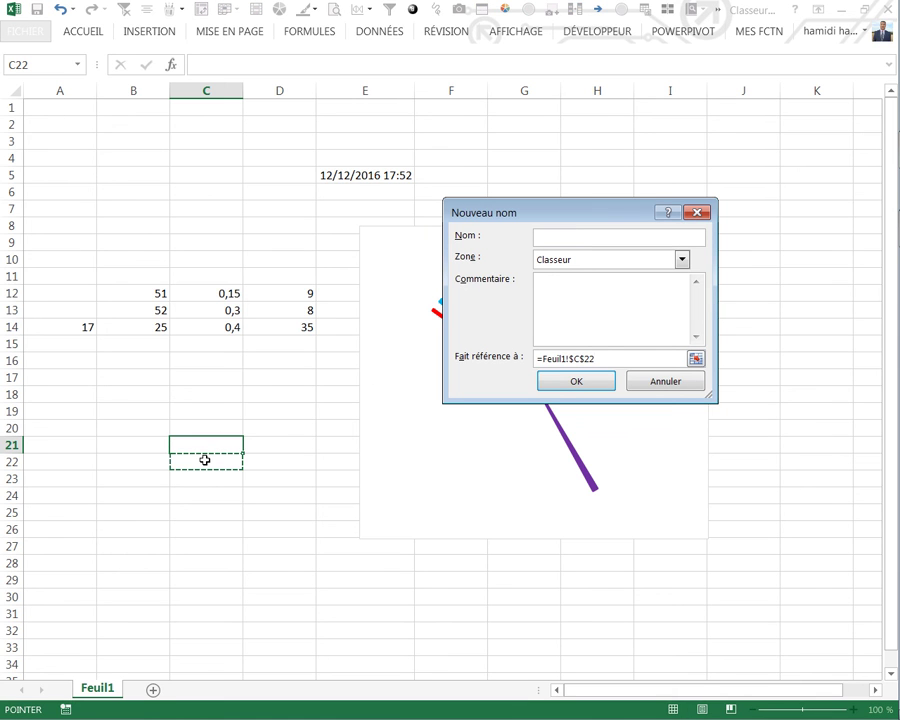
key(BackSpace)
key(BackSpace)
key(BackSpace)
key(BackSpace)
key(BackSpace)
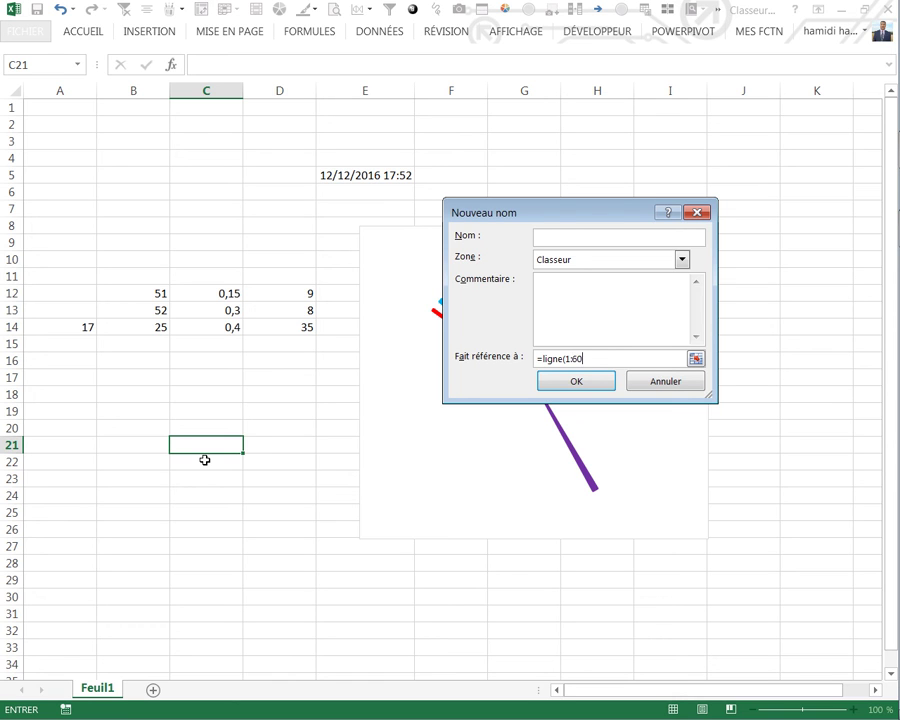
key(F4)
click(569, 234)
text(ligne)
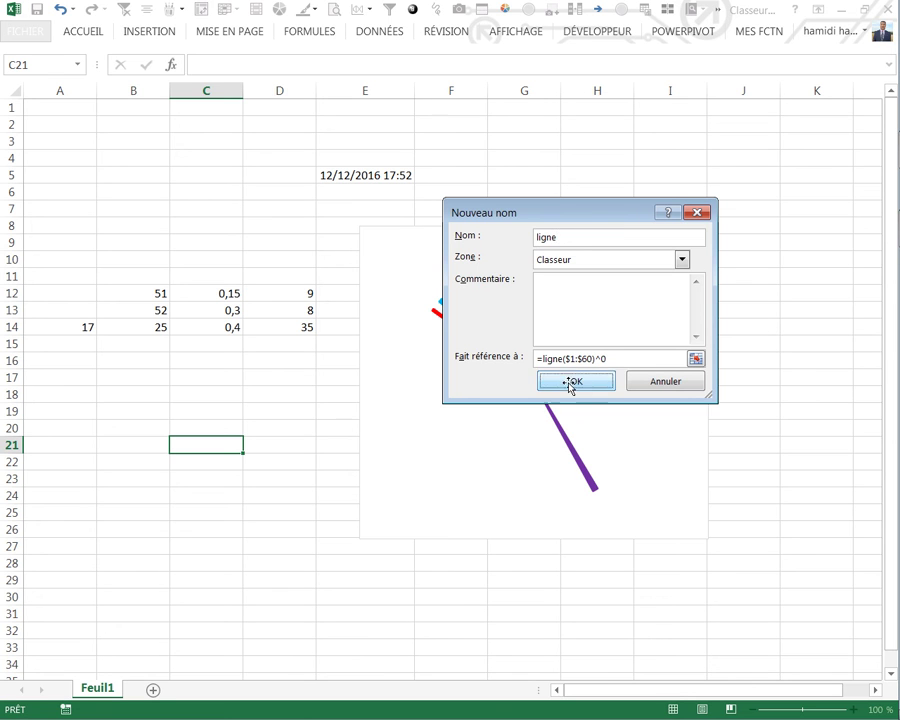
click(571, 385)
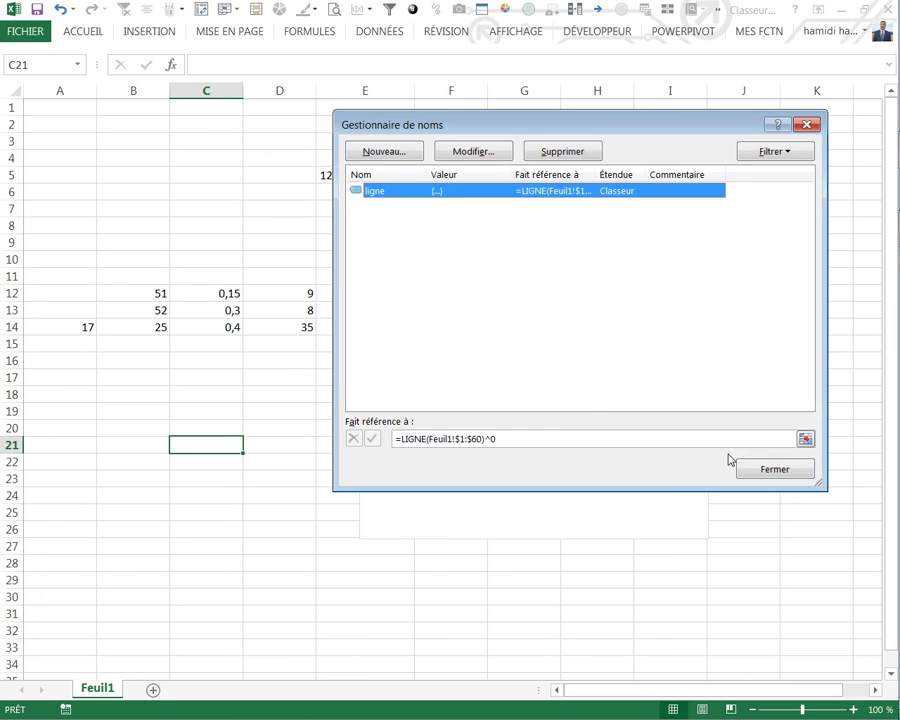
click(772, 469)
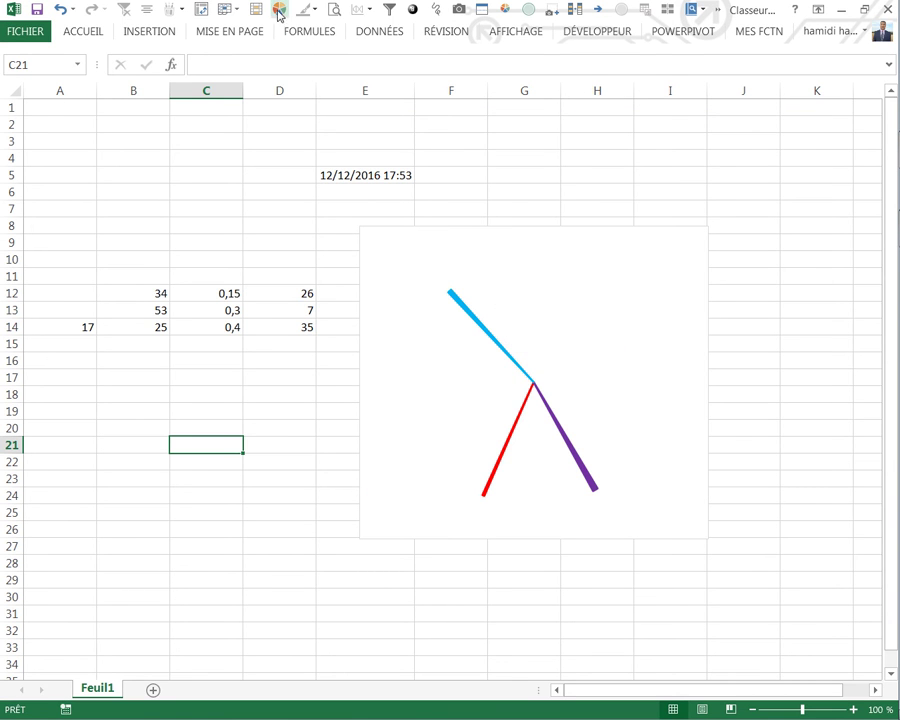
Step: Define the name hh as =ligne($1:$12)^0 in the Gestionnaire de noms
click(309, 31)
click(337, 100)
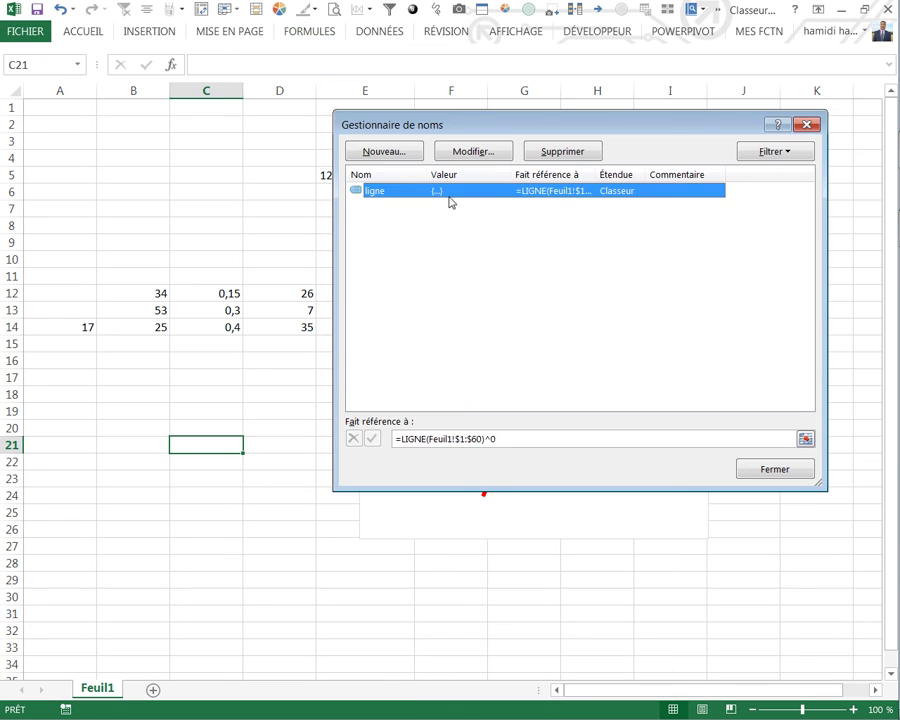
click(383, 152)
text(hh)
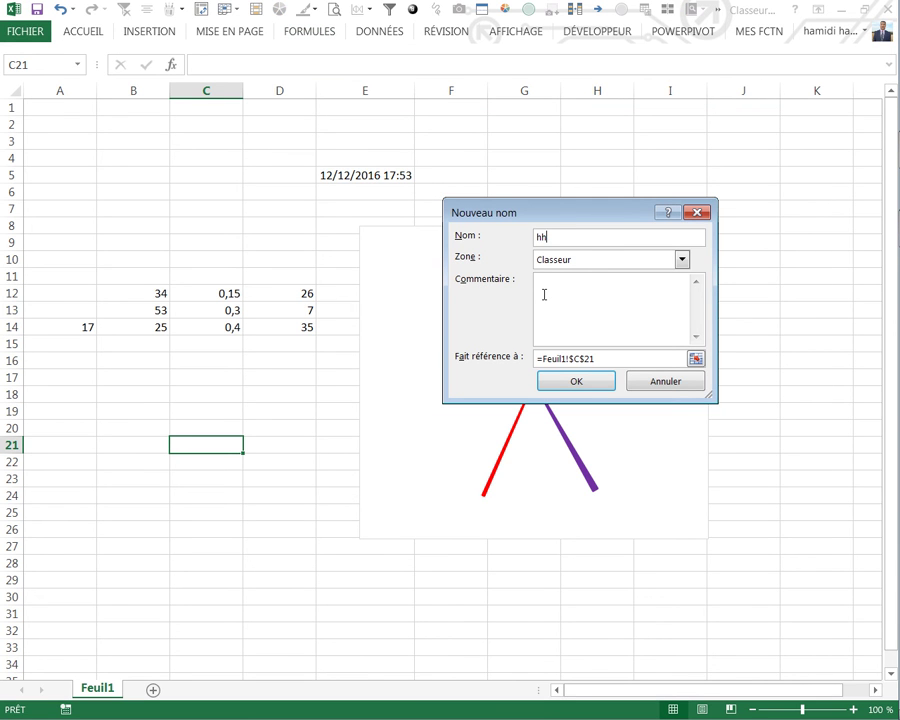
click(603, 358)
text(=ligne(1)
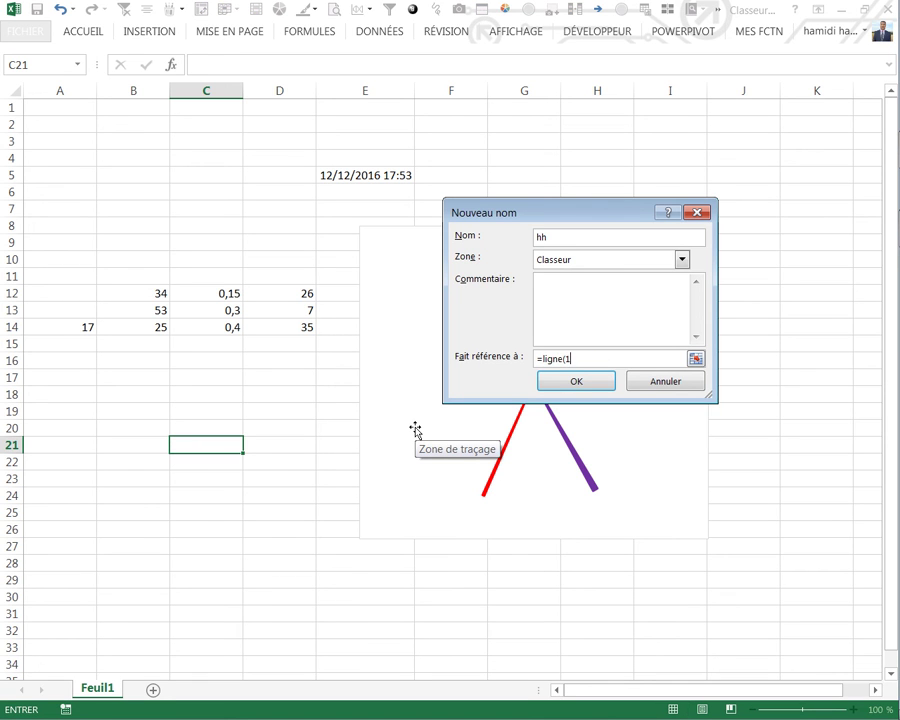
key(F4)
click(598, 382)
click(775, 470)
Step: Add Série4 with series values =Feuil1!ligne through Sélectionner des données
right_click(553, 279)
click(597, 357)
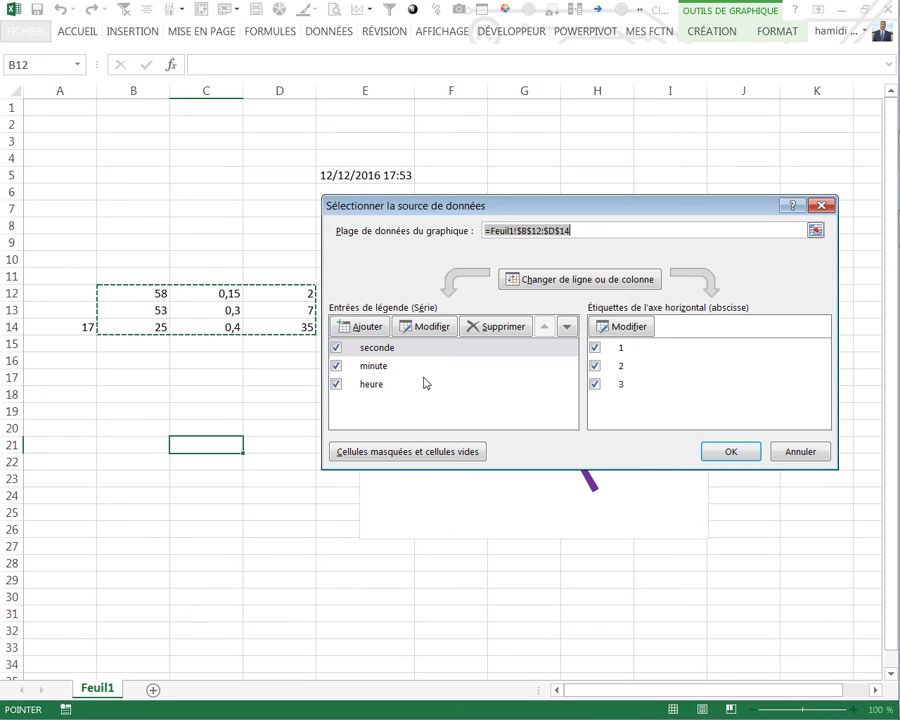
click(366, 322)
drag(470, 362, 347, 359)
key(BackSpace)
click(215, 447)
key(BackSpace)
key(BackSpace)
key(BackSpace)
key(BackSpace)
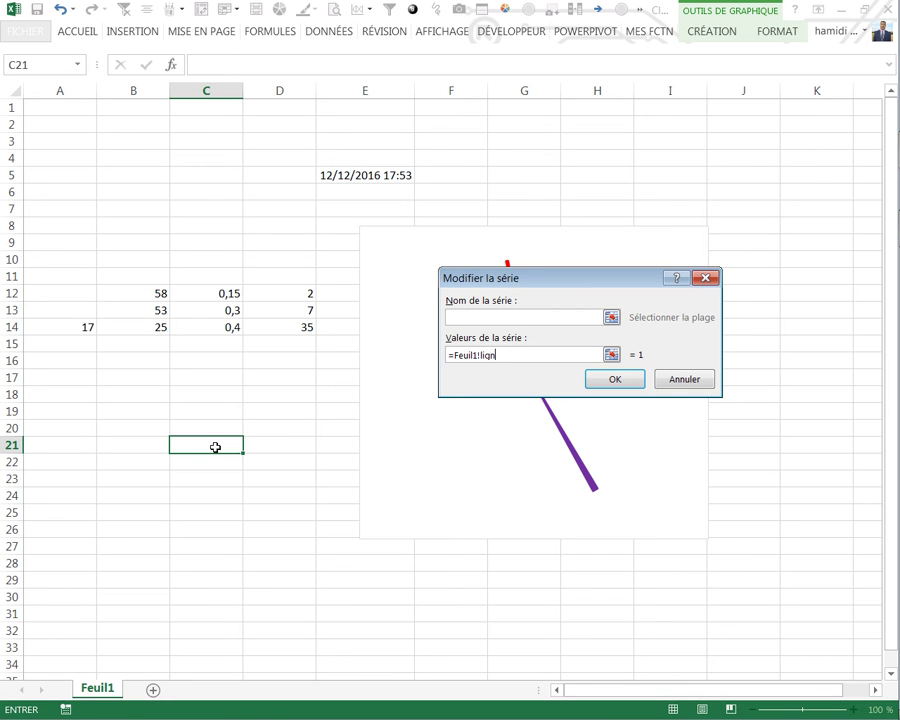
click(614, 379)
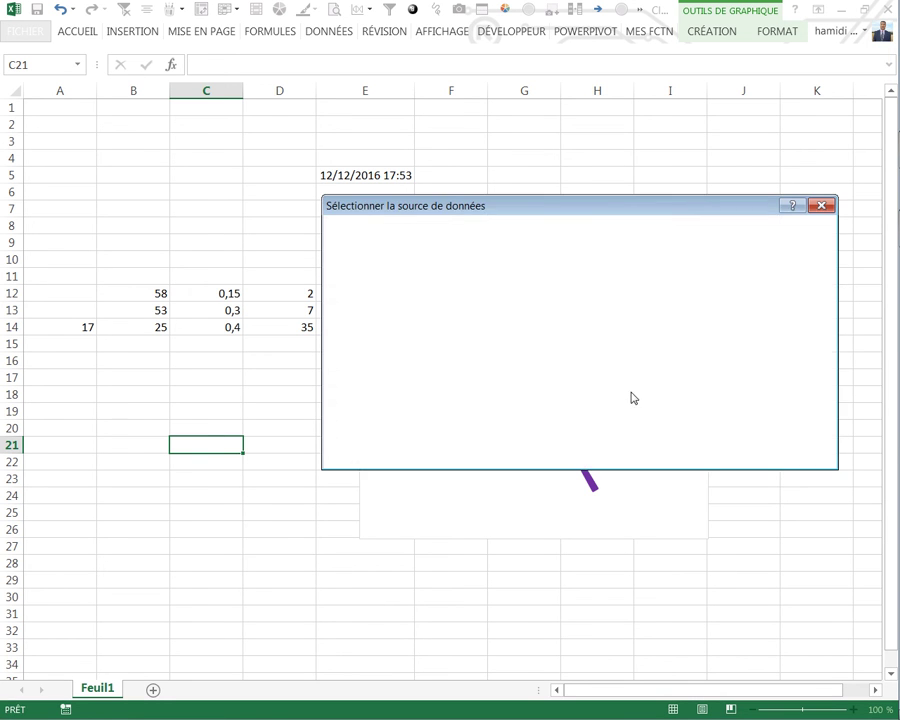
drag(642, 215, 432, 305)
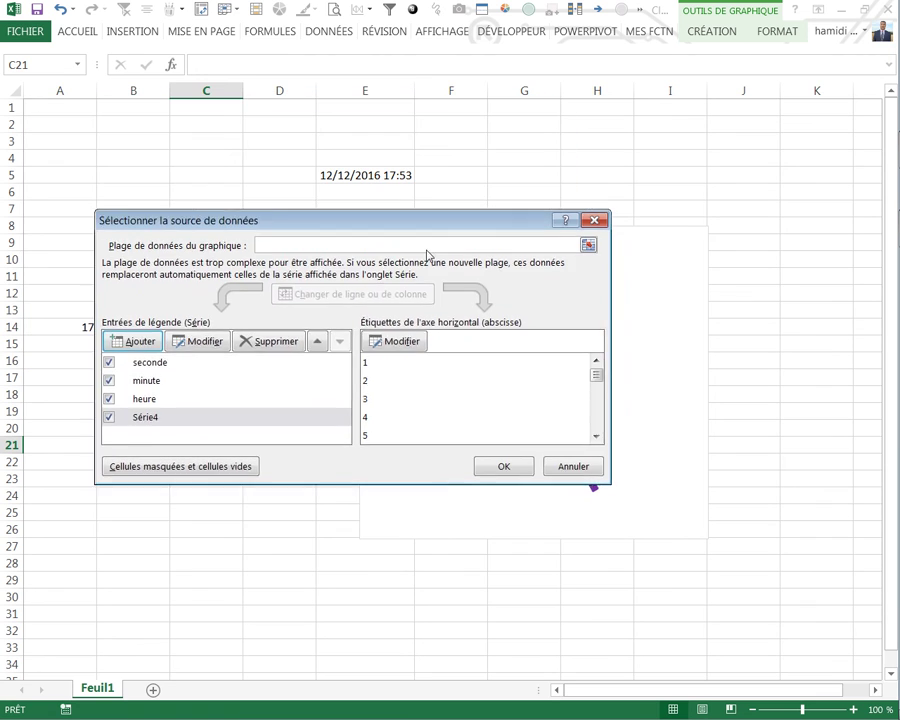
click(511, 543)
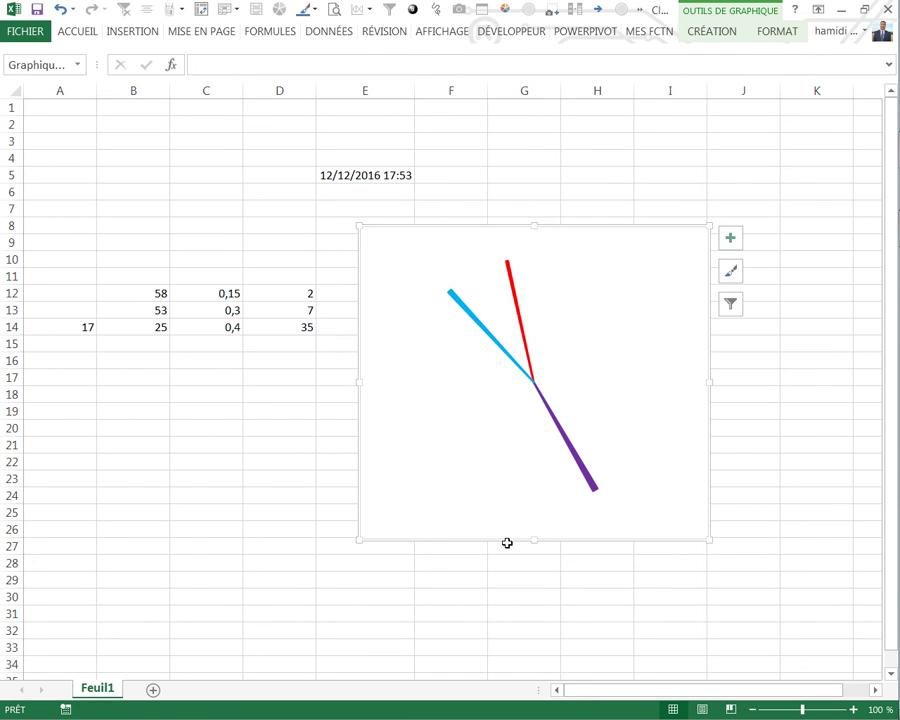
Step: Change Série4's chart type to Anneau in the series chart type settings
right_click(528, 302)
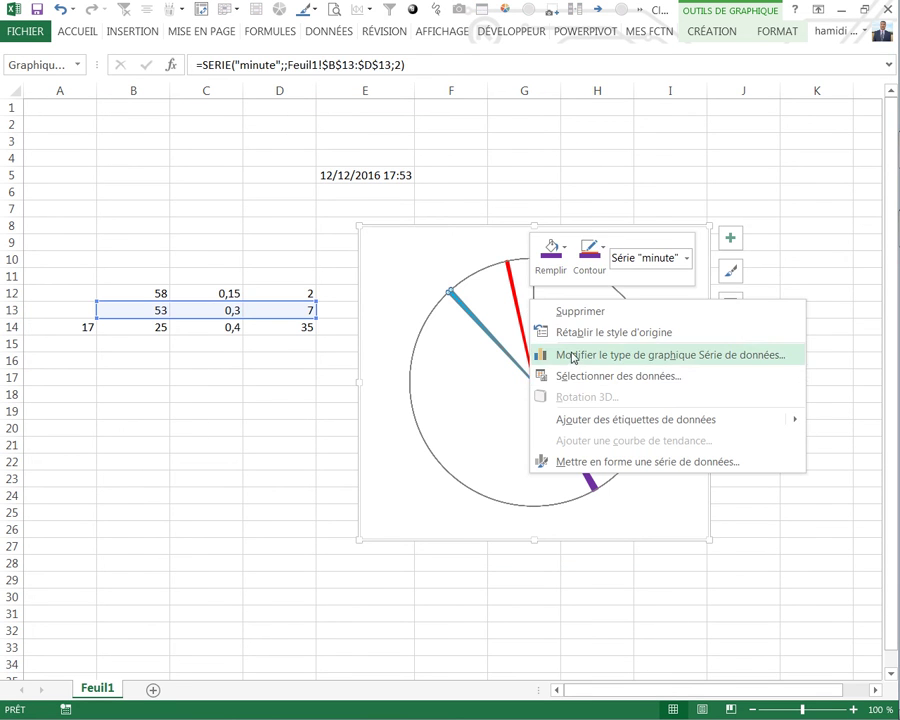
click(573, 355)
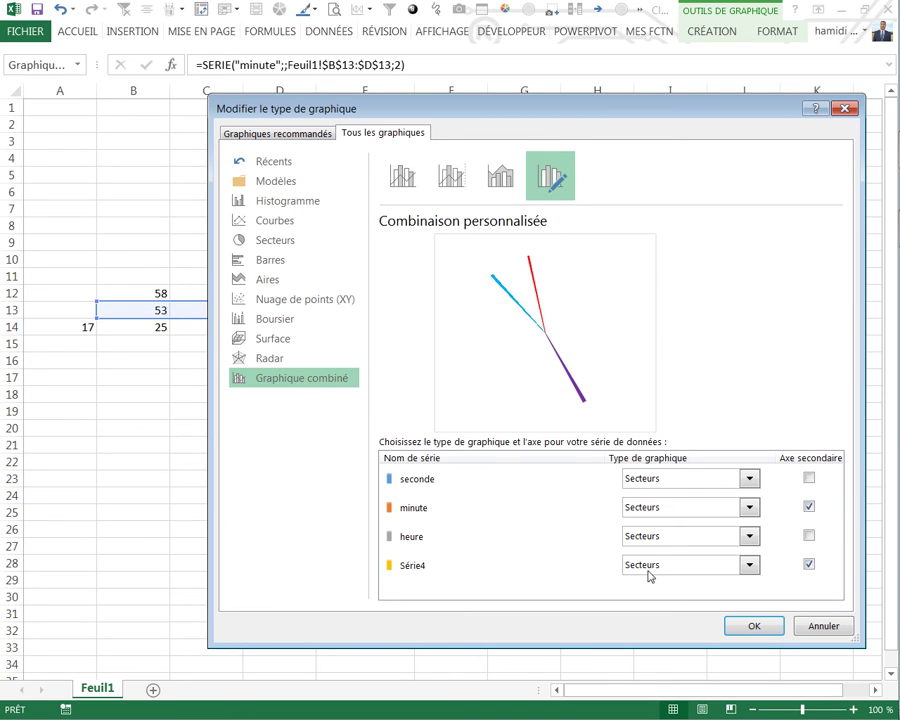
click(749, 566)
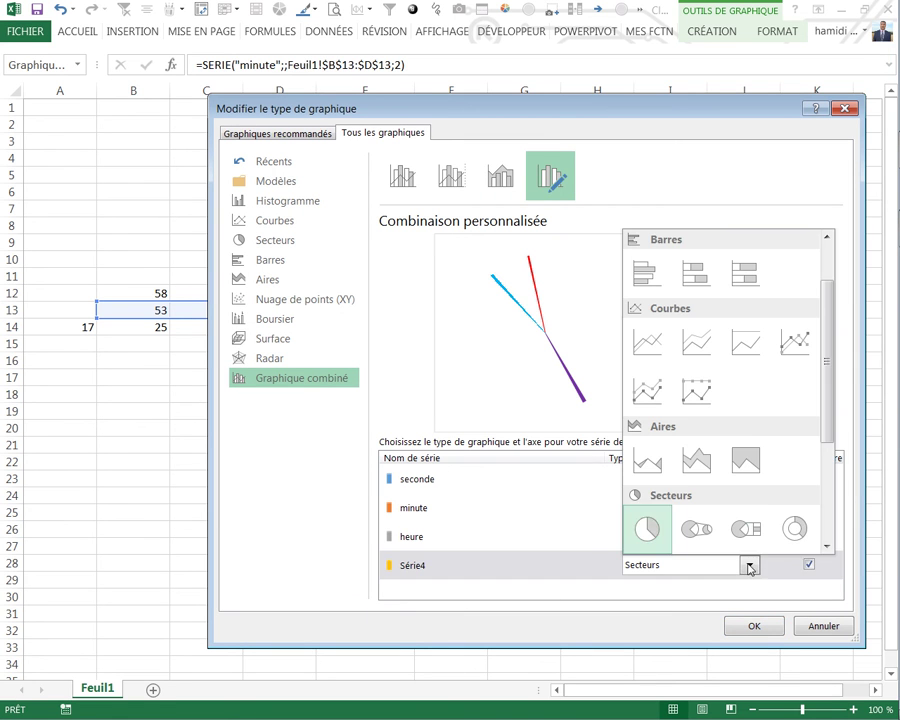
click(795, 529)
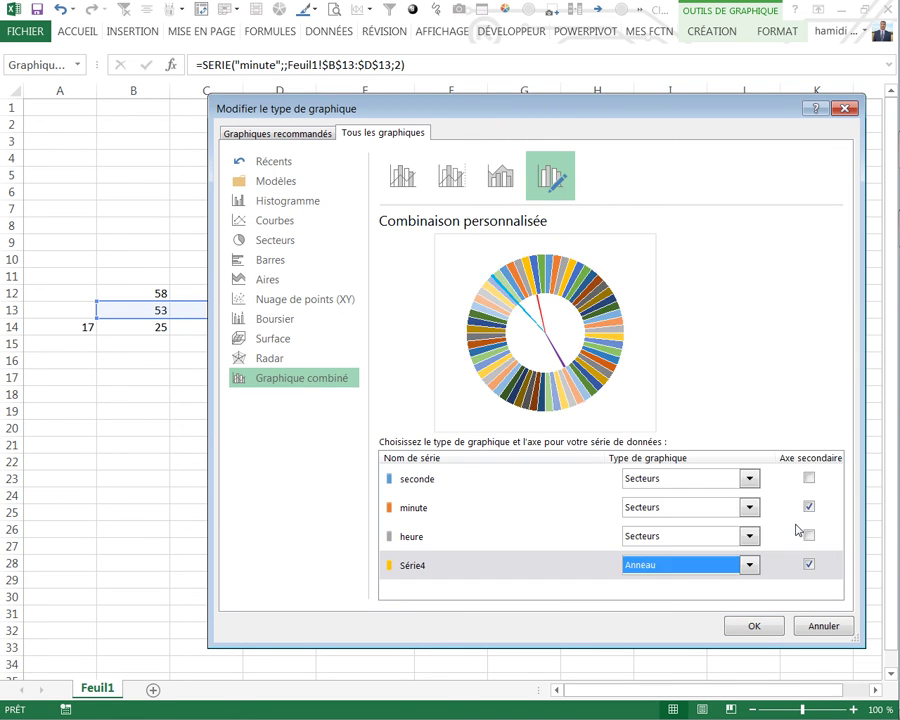
click(740, 630)
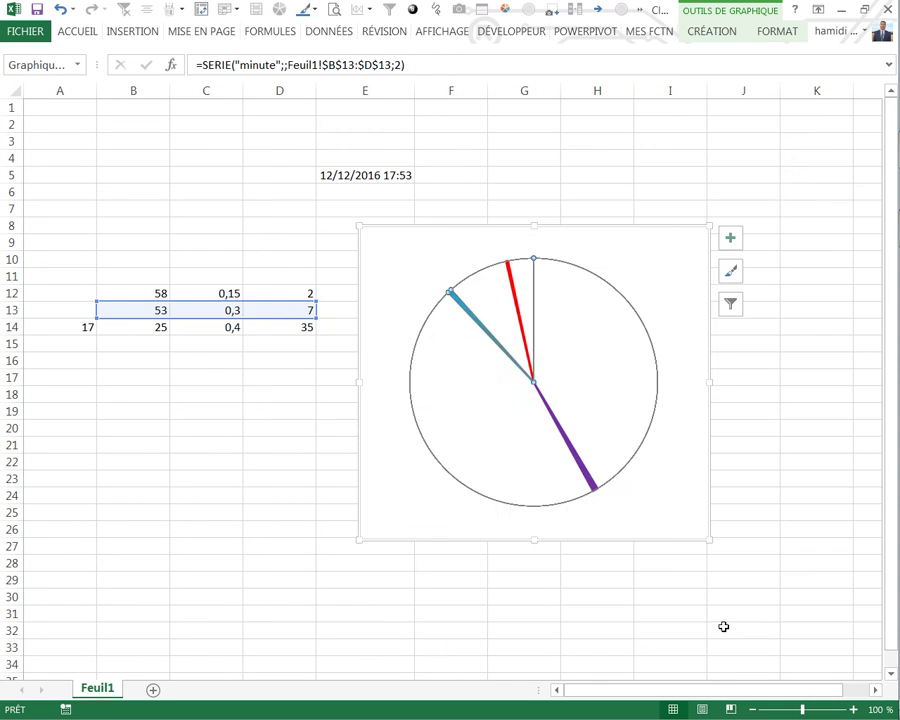
Step: Select the Série4 ring and set its centre hole size to 90 %
drag(538, 226, 466, 266)
click(465, 268)
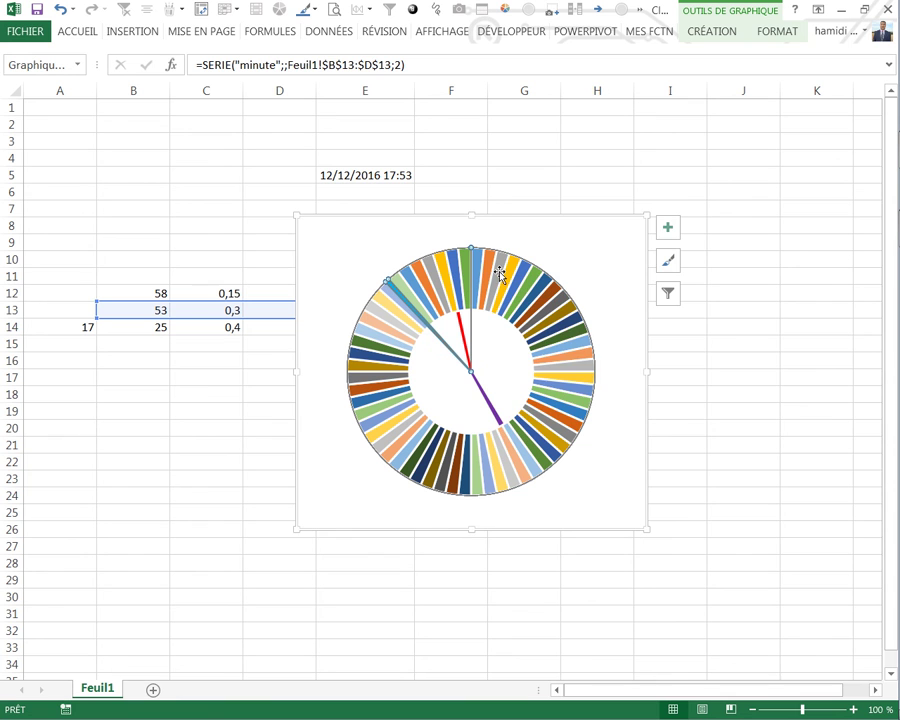
right_click(500, 272)
click(658, 232)
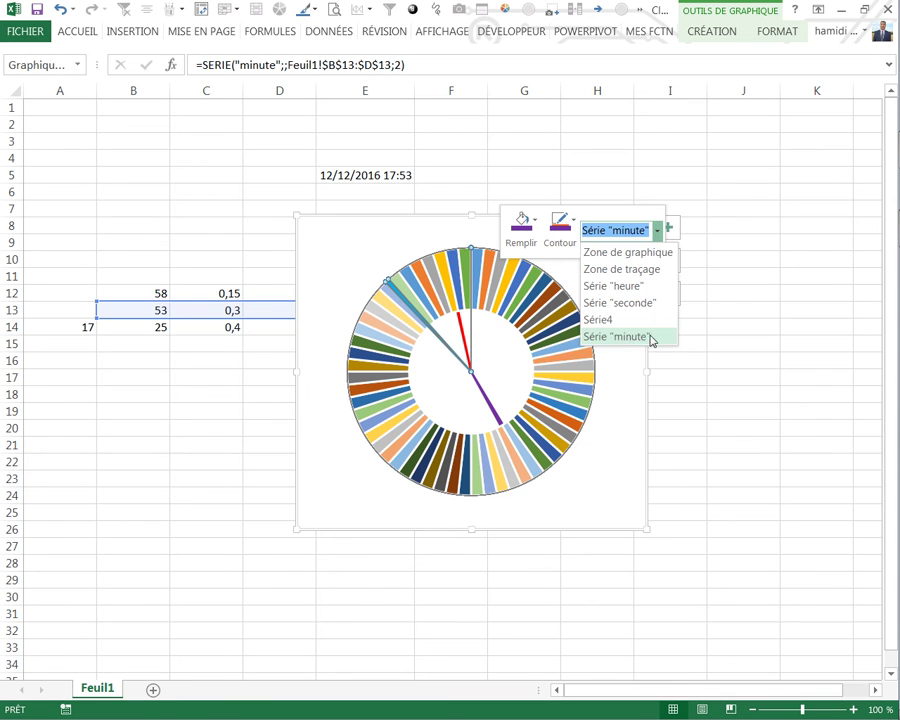
click(600, 320)
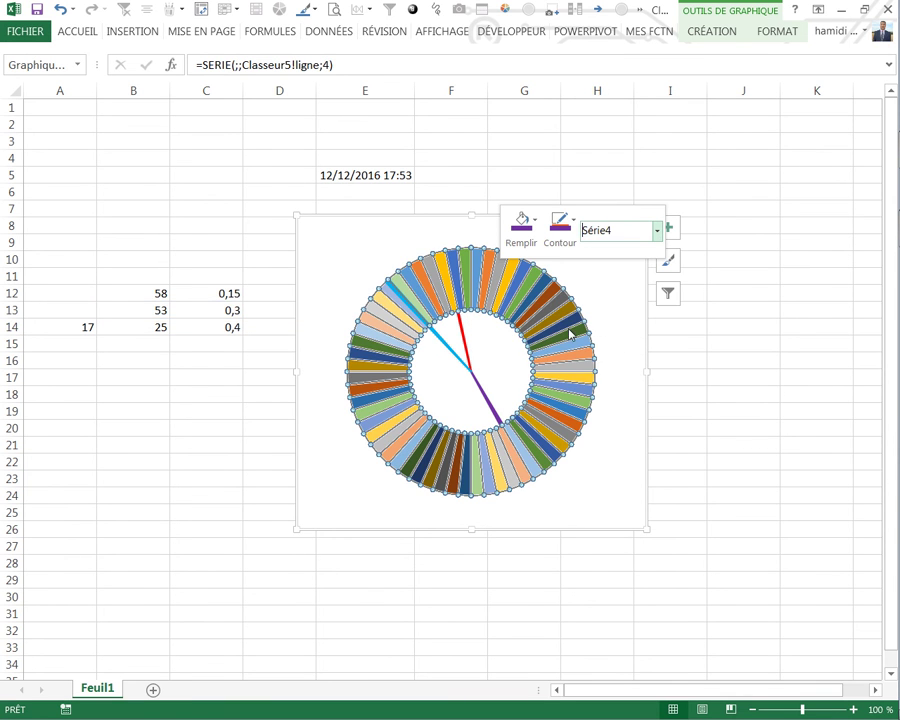
right_click(565, 336)
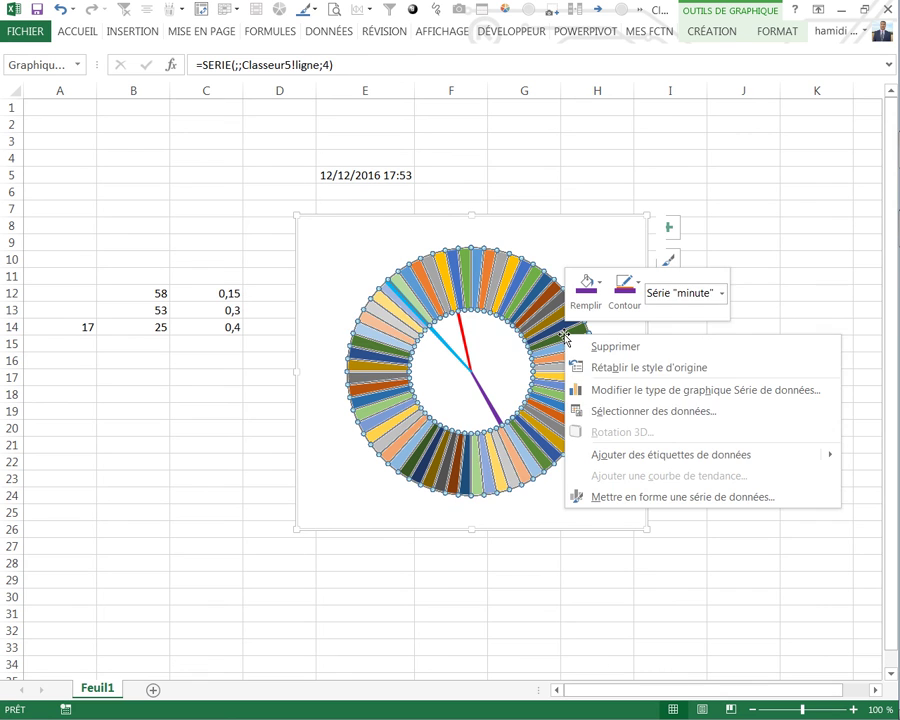
click(722, 293)
click(668, 381)
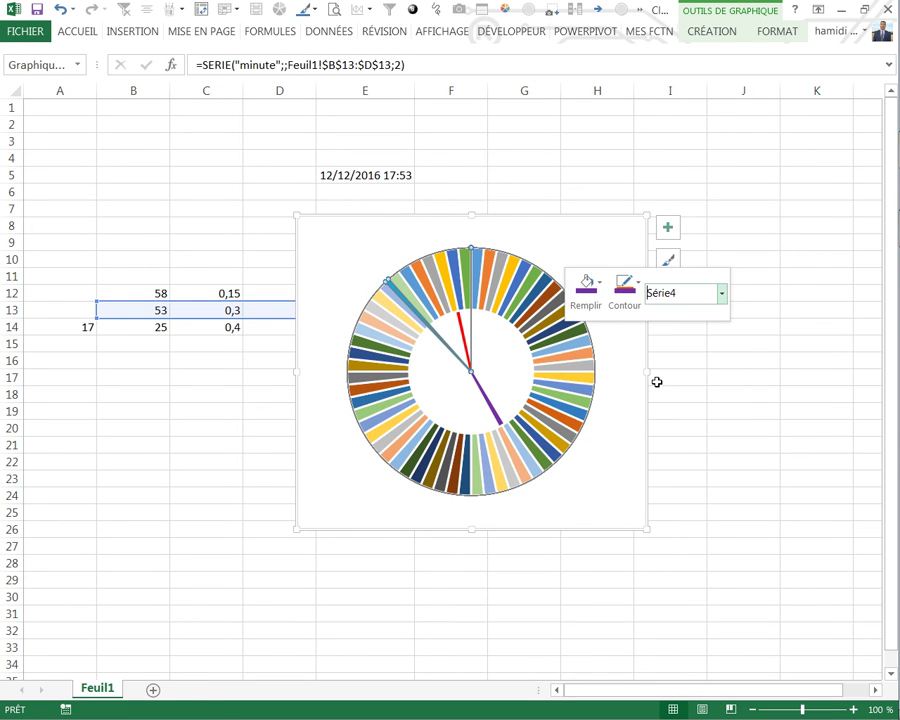
right_click(525, 298)
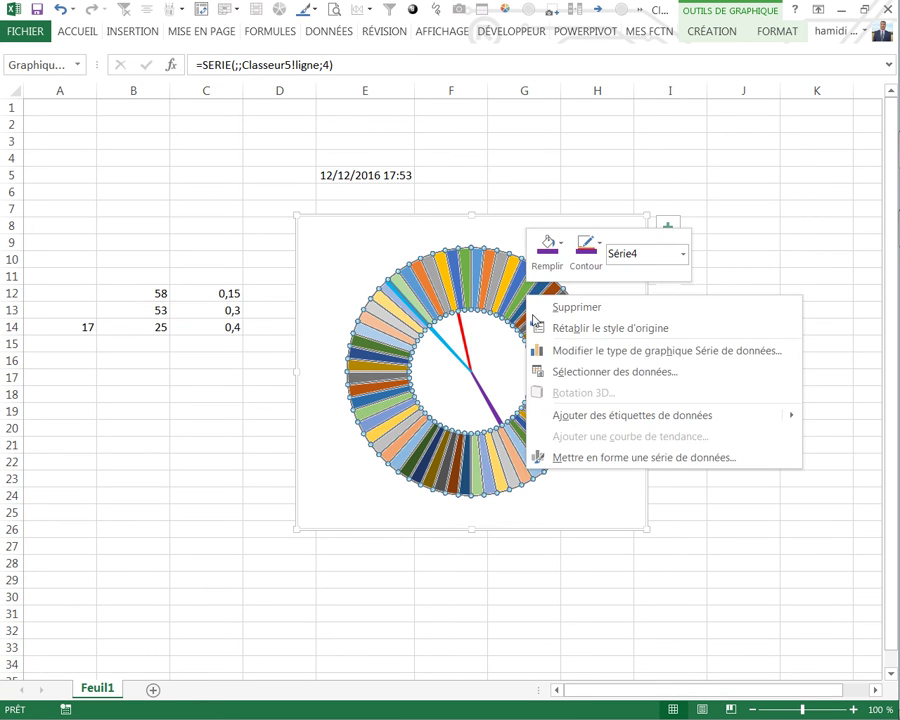
click(599, 461)
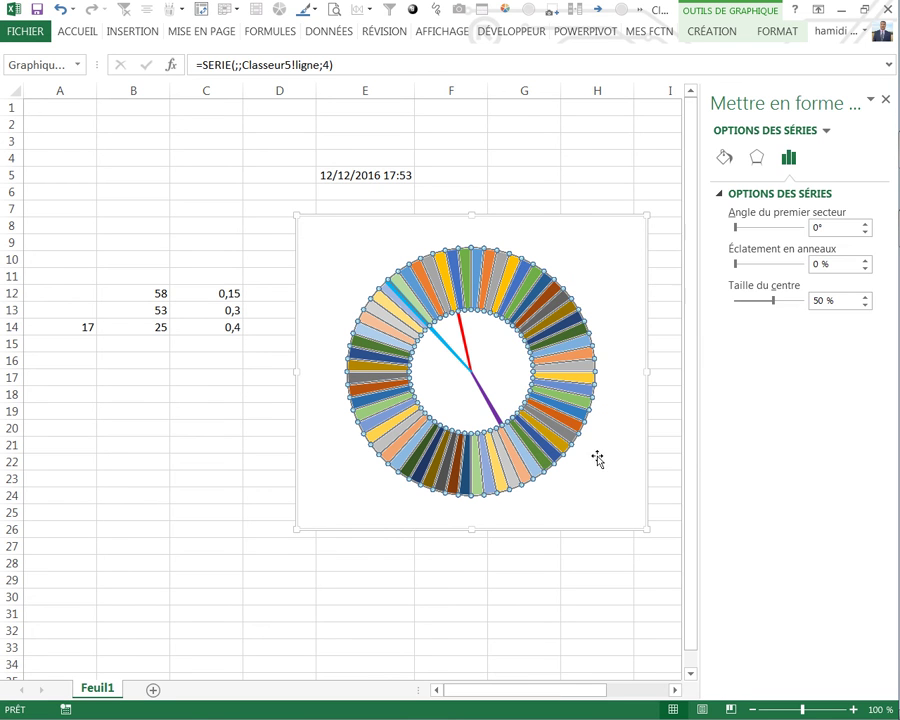
mouse_move(772, 303)
mouse_down()
mouse_move(727, 316)
mouse_move(826, 301)
mouse_up()
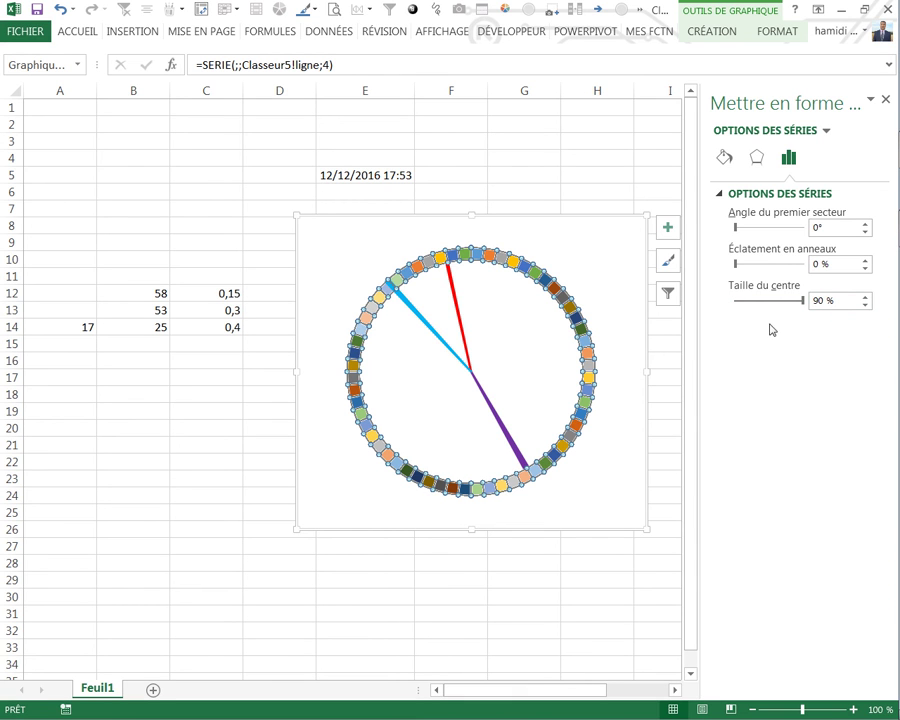
Step: Give the Série4 ring Aucun remplissage and a yellow border
click(726, 159)
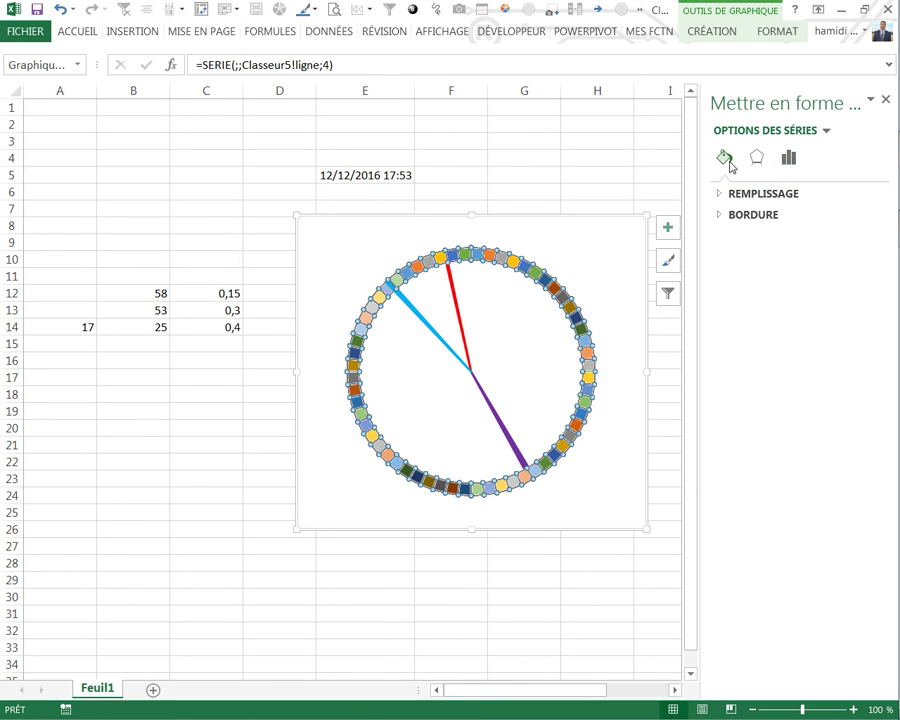
click(719, 196)
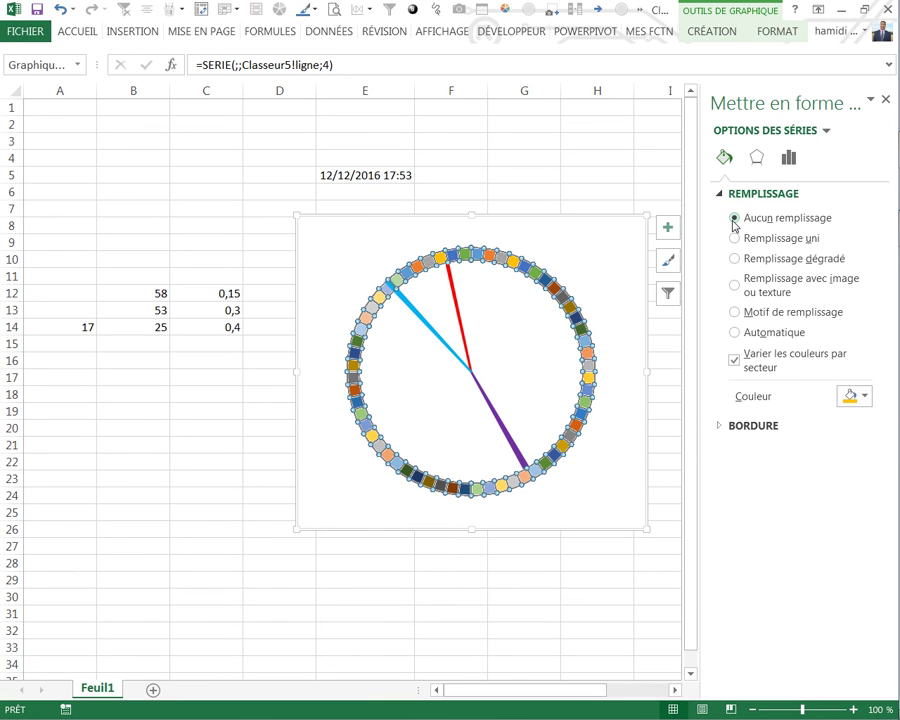
click(734, 219)
click(719, 395)
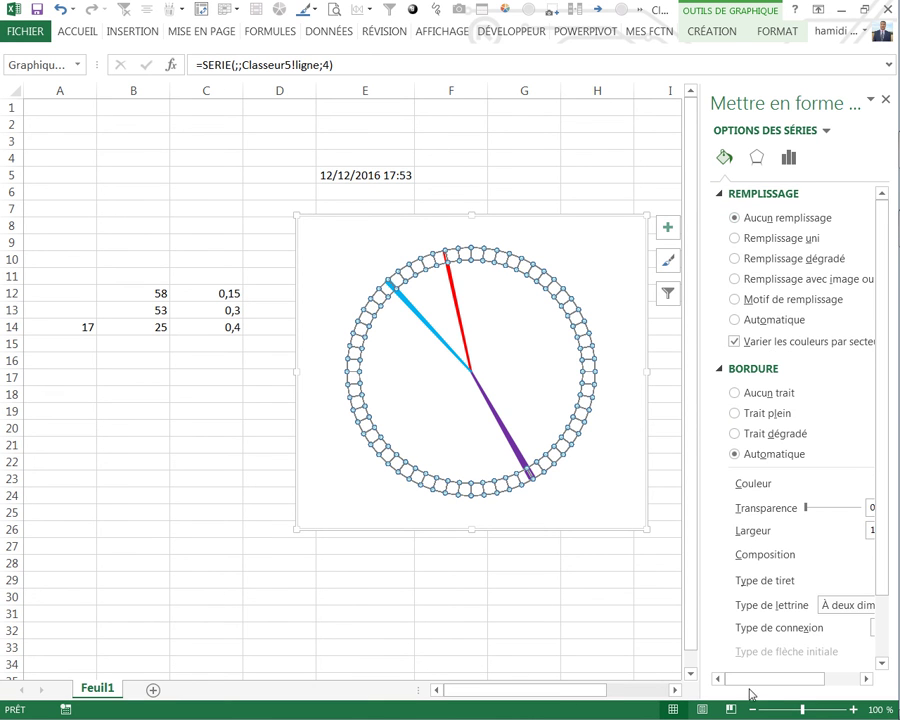
drag(756, 679, 792, 679)
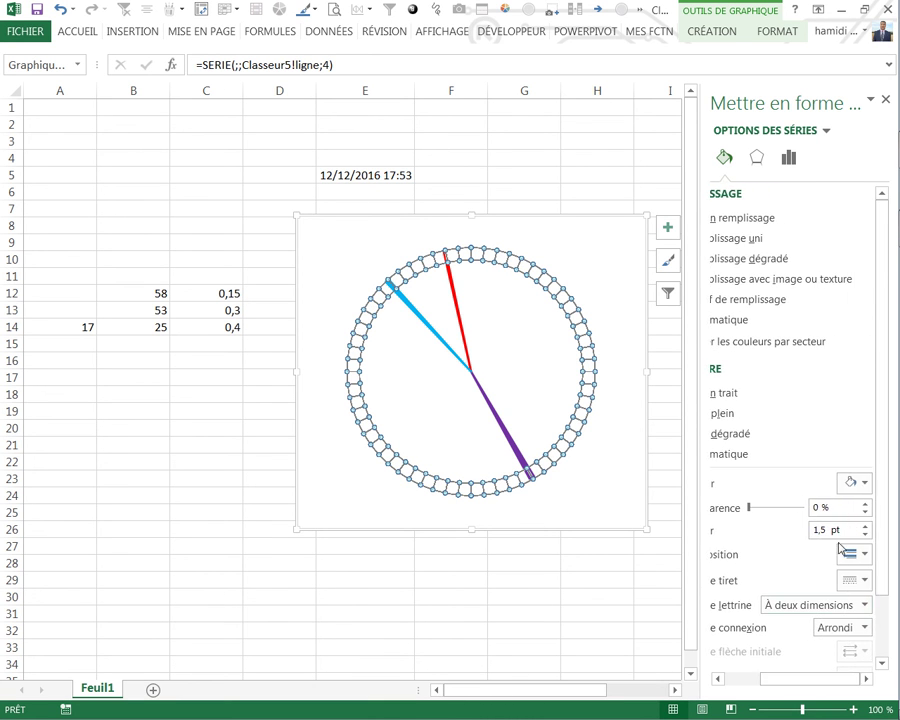
click(859, 483)
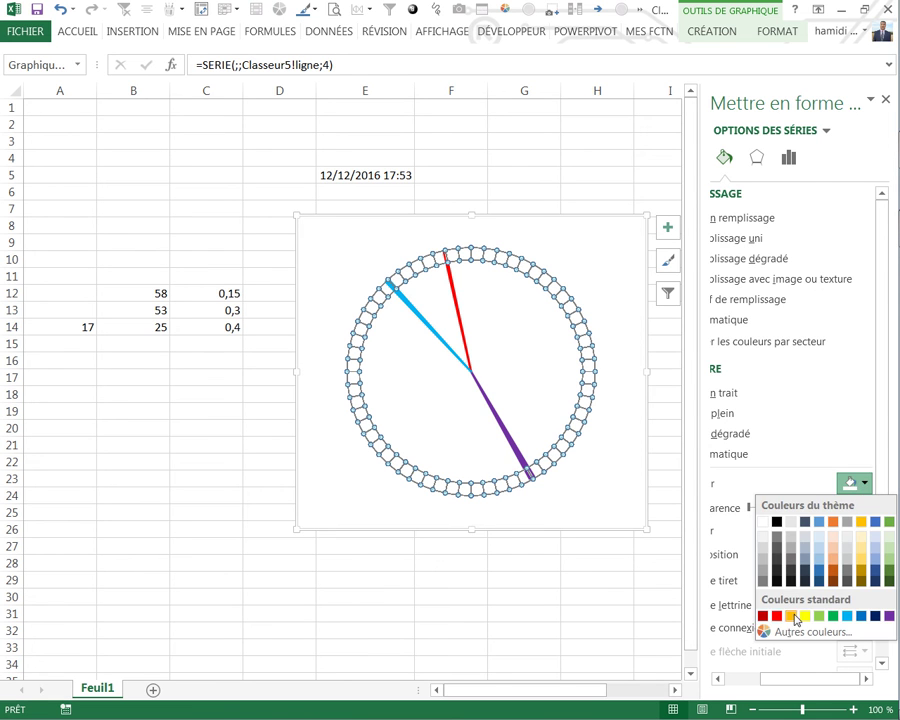
click(804, 616)
click(500, 579)
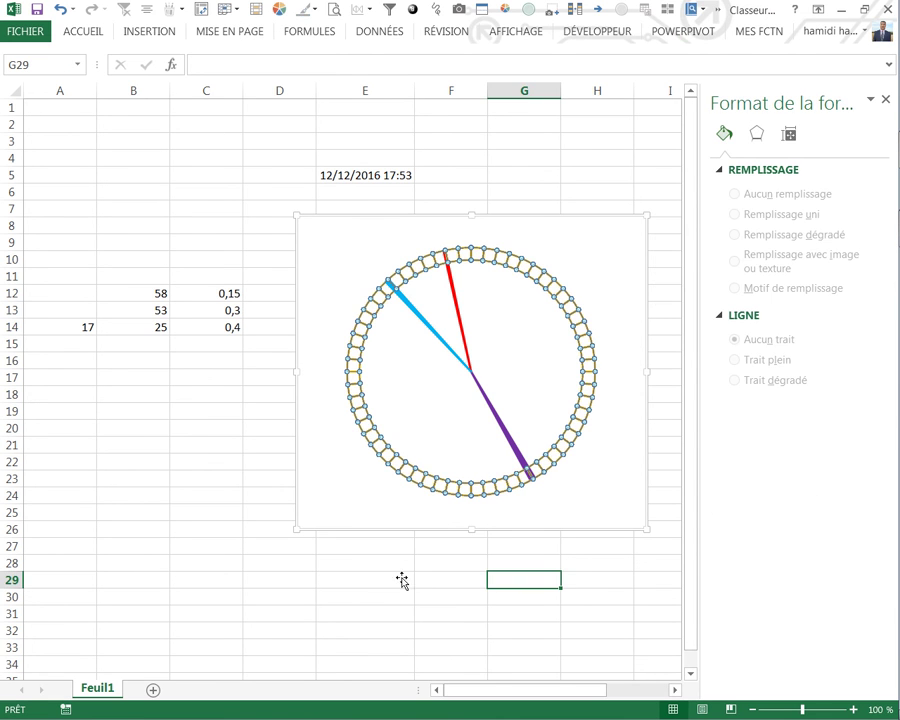
Step: Enter hand widths 0,2 in C13, 0,3 in C14 and 0,09 in C12
click(320, 595)
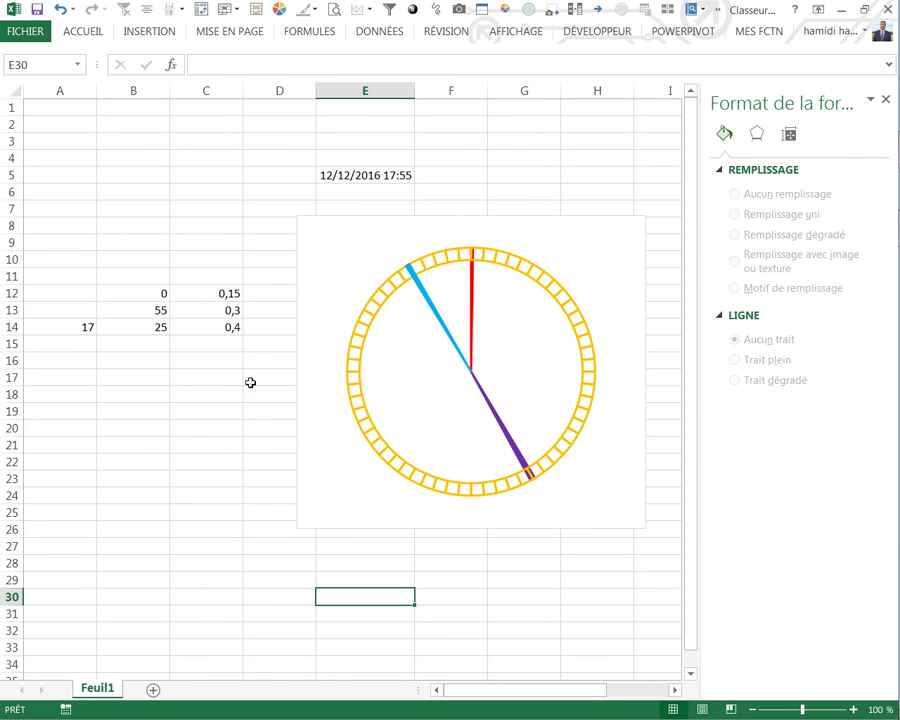
click(210, 312)
text(0,)
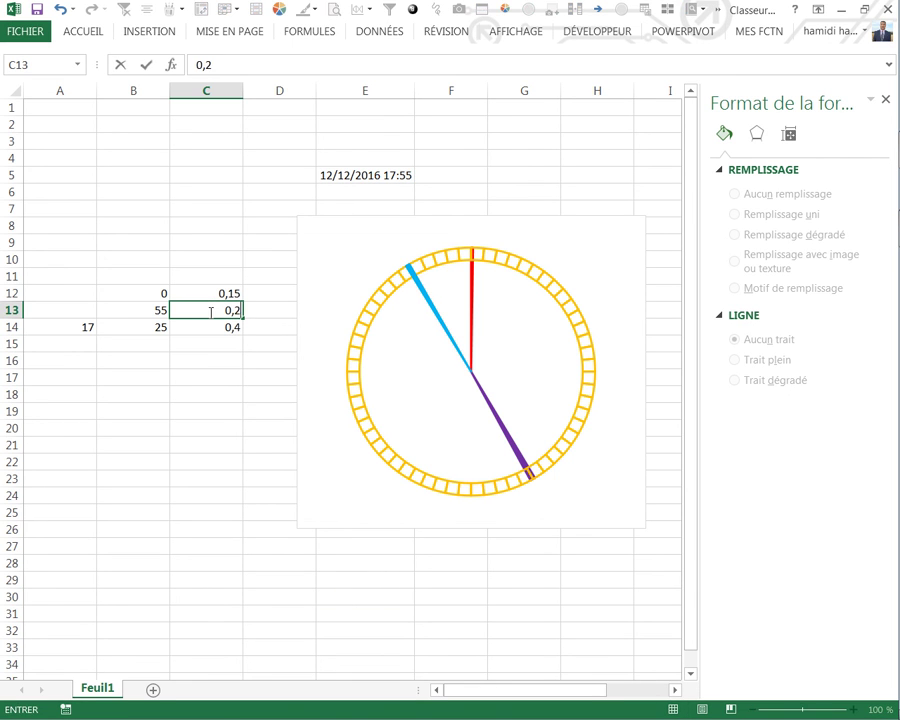
text(2)
key(Return)
text(0,3)
key(Return)
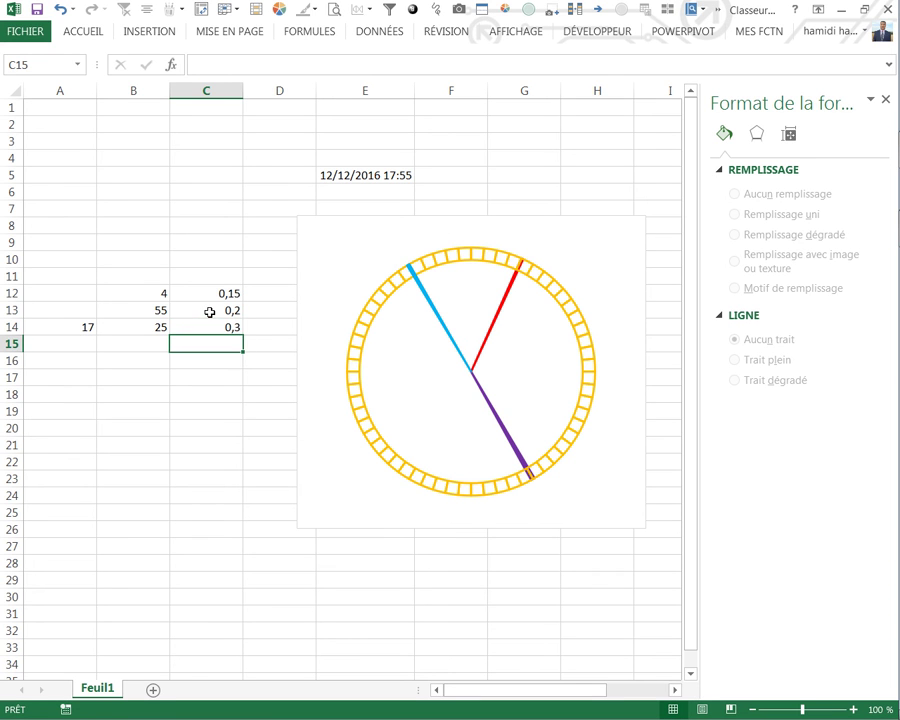
click(205, 293)
click(198, 418)
click(218, 293)
text(0,0)
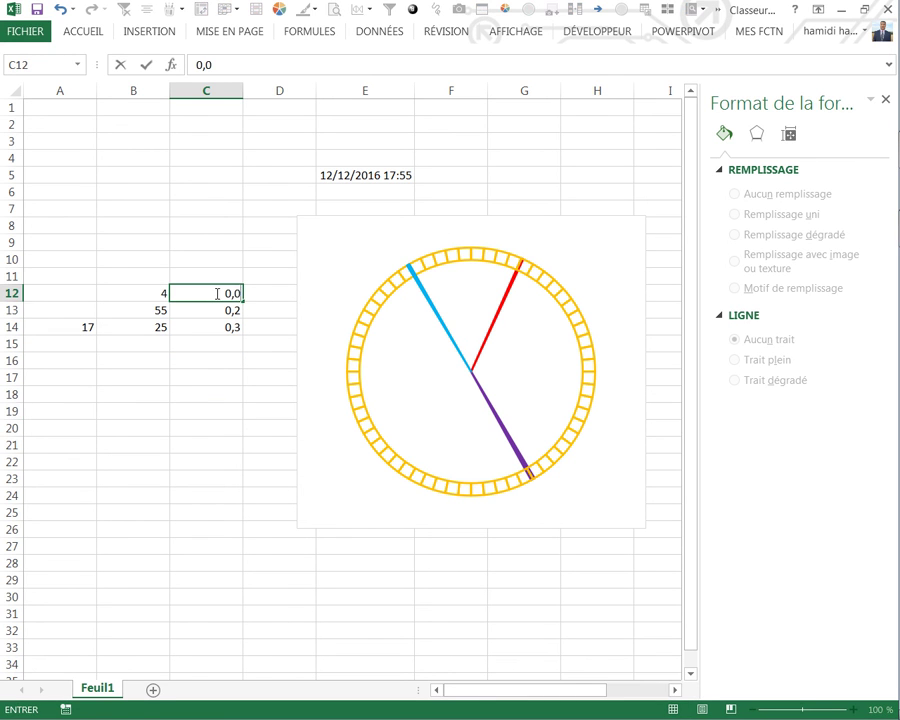
text(9)
key(Return)
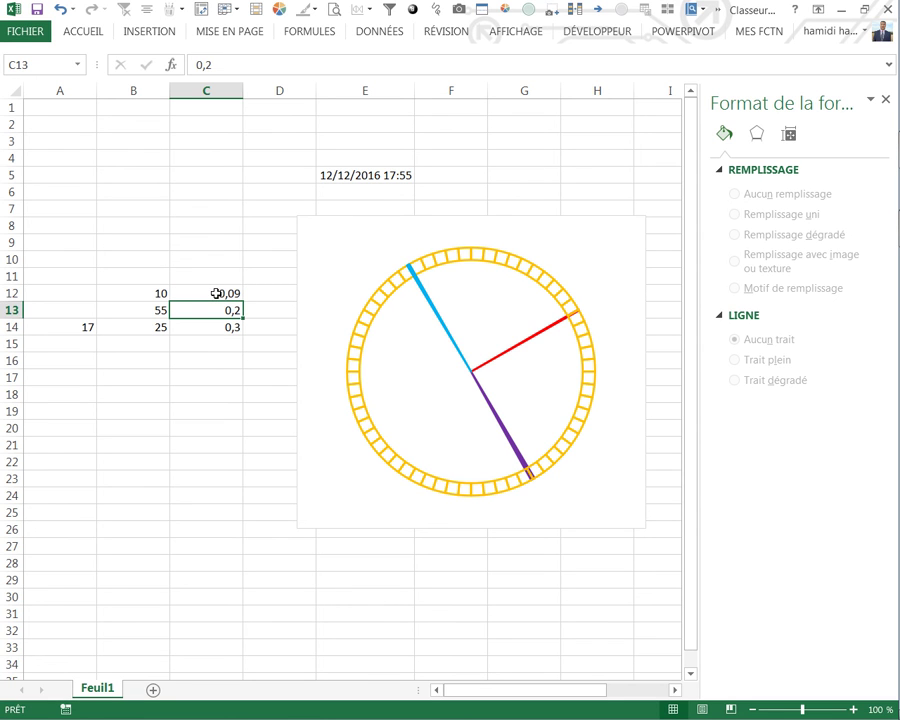
click(230, 427)
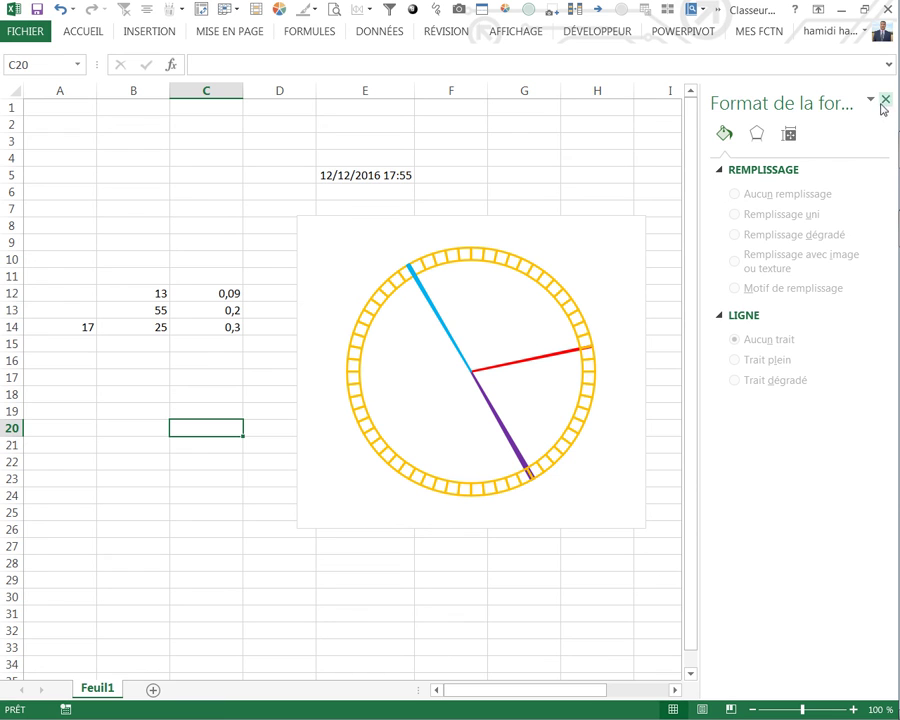
Step: Close the formatting pane and review the defined names in the Name Manager
click(524, 158)
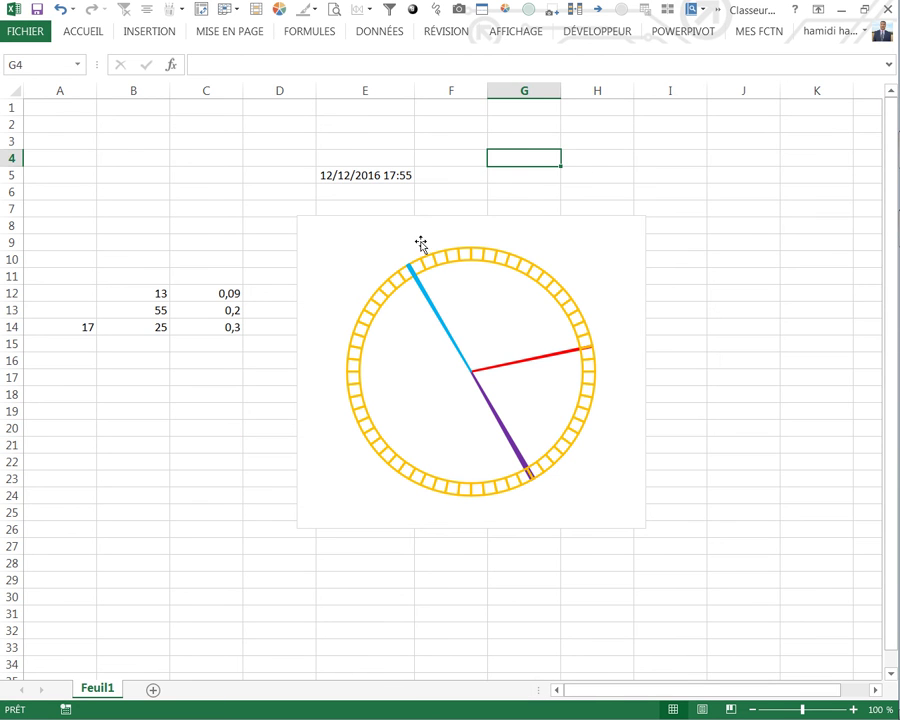
click(420, 242)
click(279, 31)
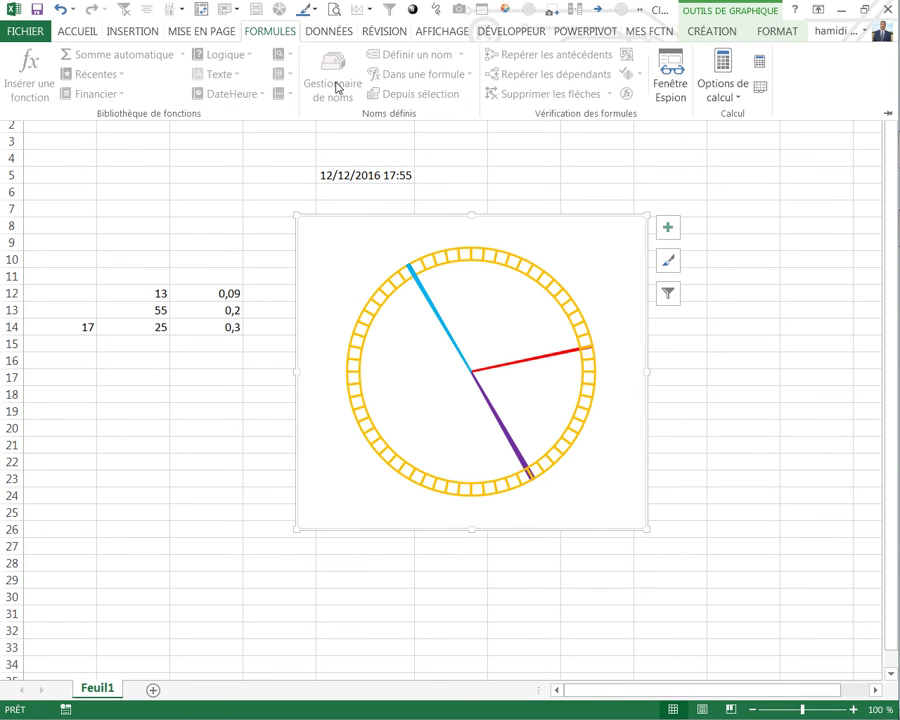
click(236, 168)
click(236, 170)
click(297, 33)
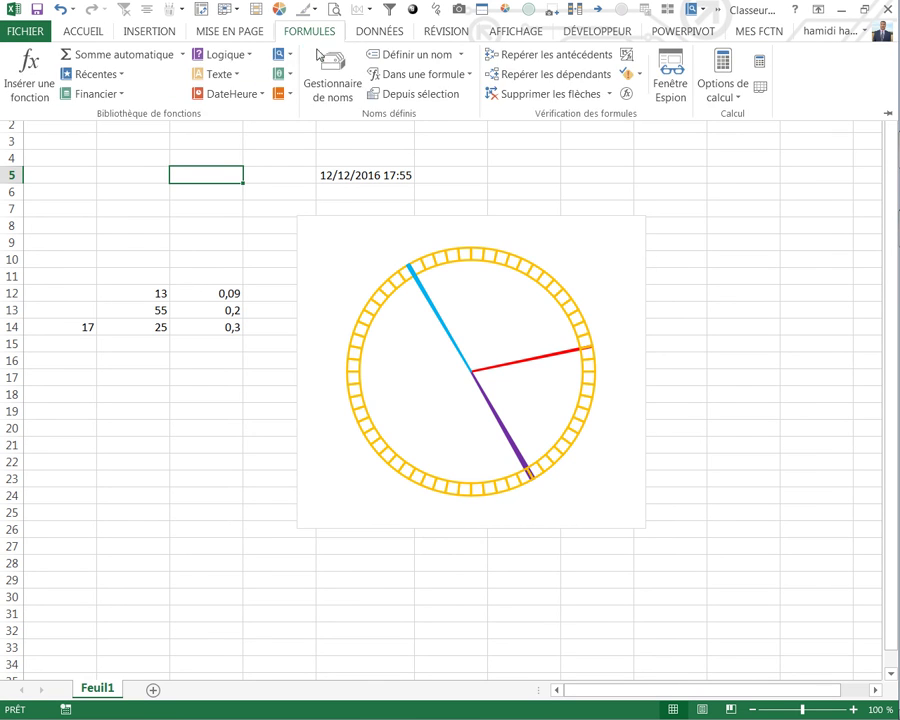
click(331, 82)
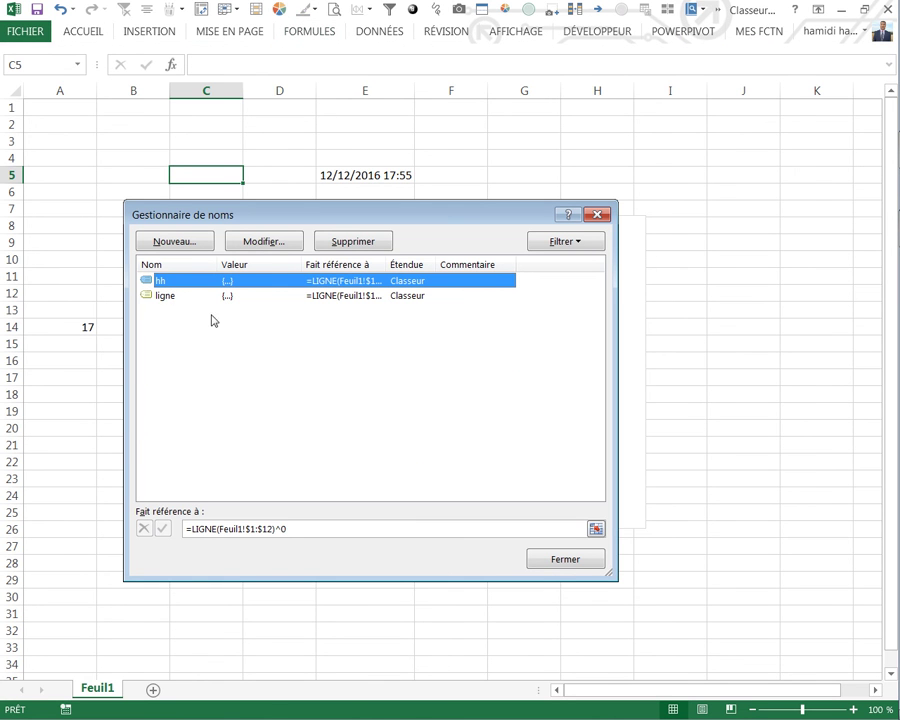
click(548, 561)
Step: Add a new chart series named hh with values =Feuil1!hh
right_click(496, 332)
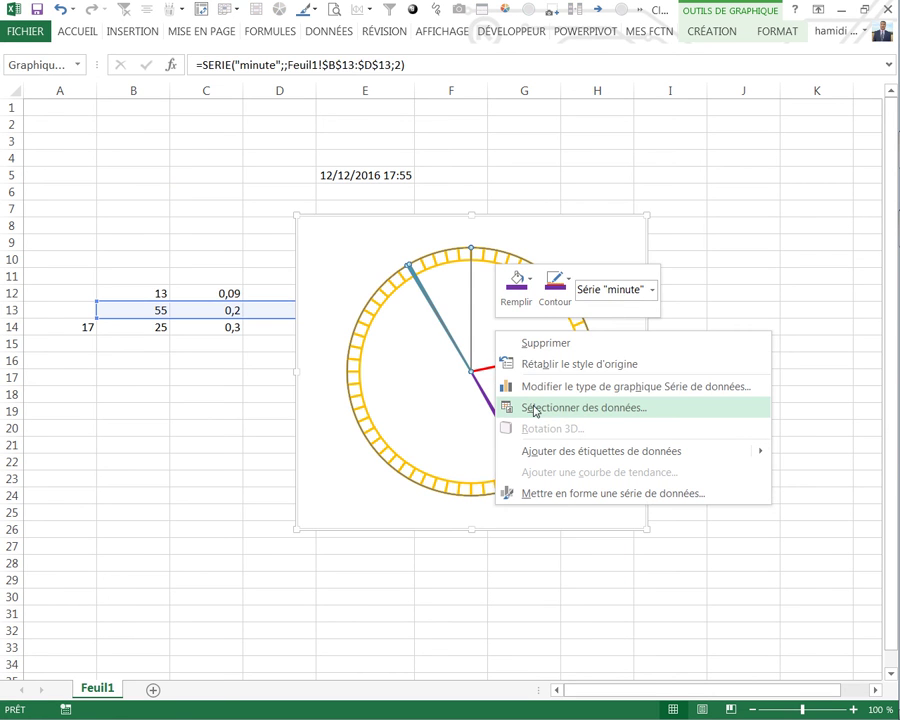
click(537, 409)
click(150, 416)
text(hh)
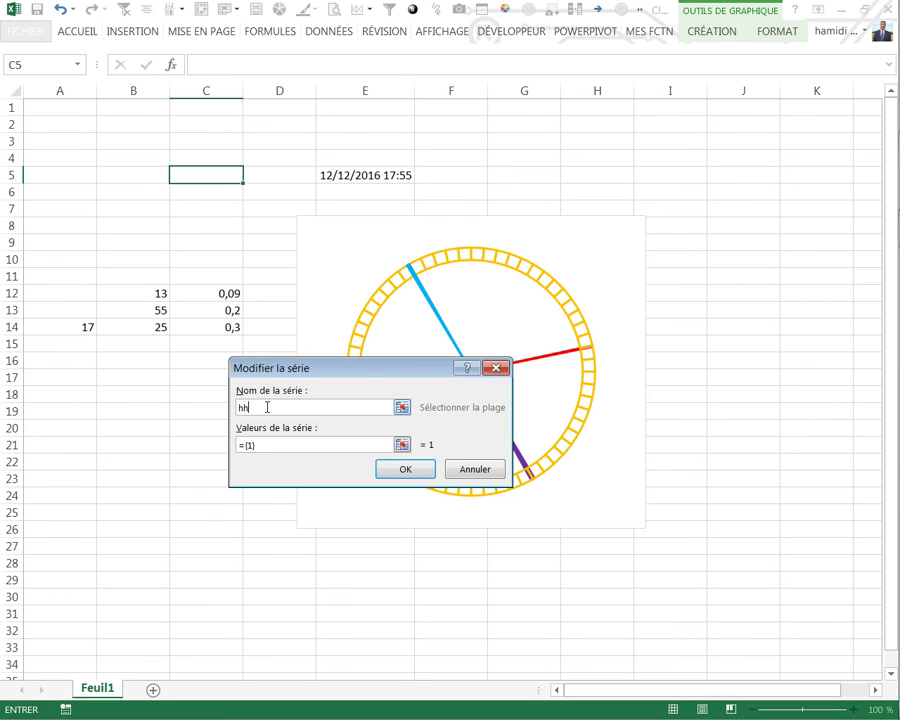
drag(252, 445, 163, 440)
key(BackSpace)
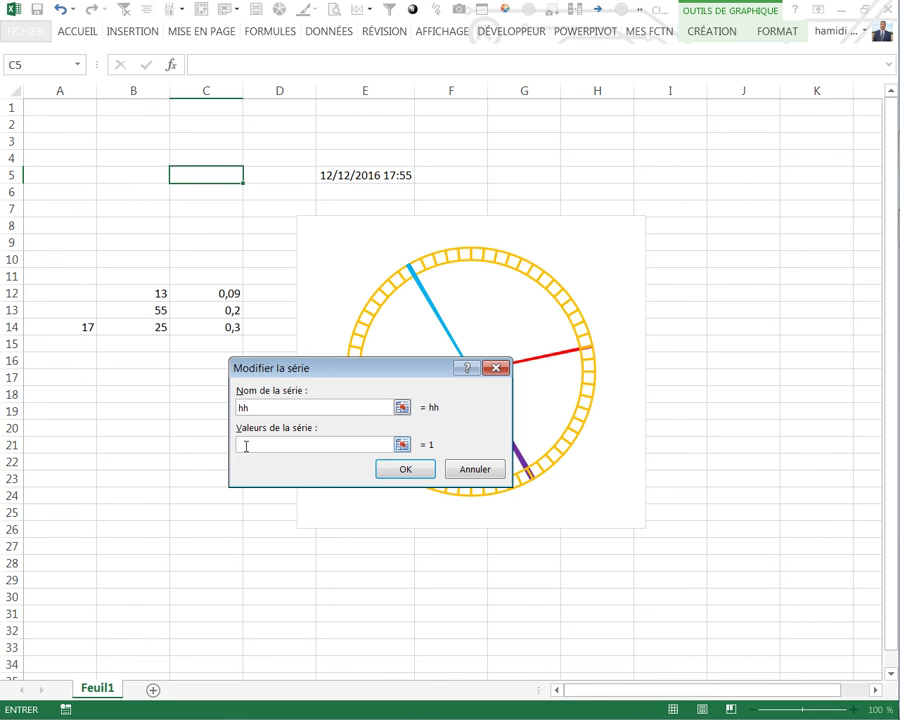
click(111, 489)
key(BackSpace)
text(=Feuil1!hh)
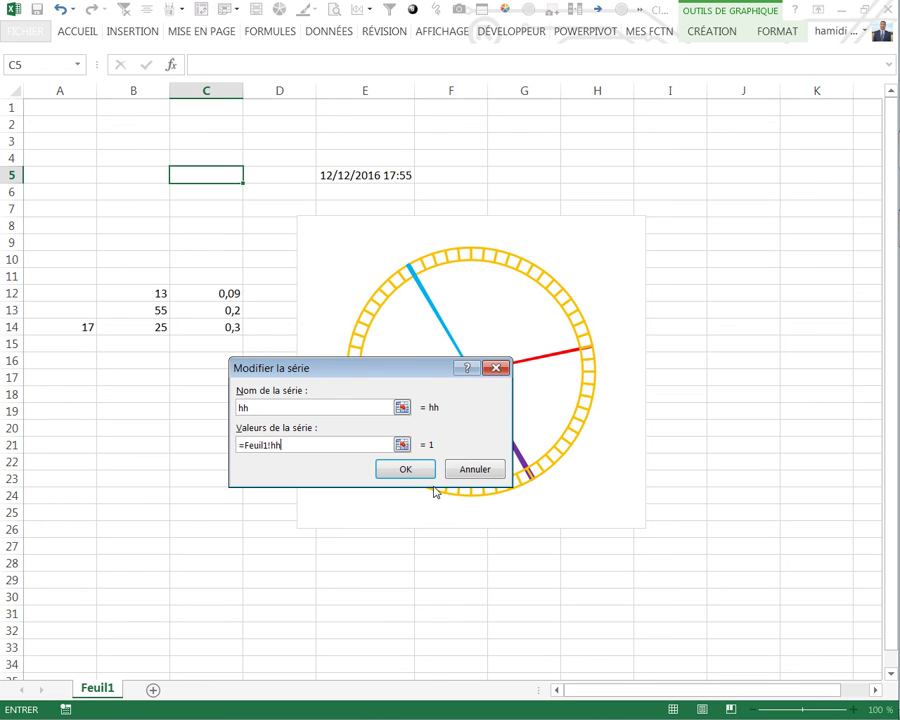
click(389, 467)
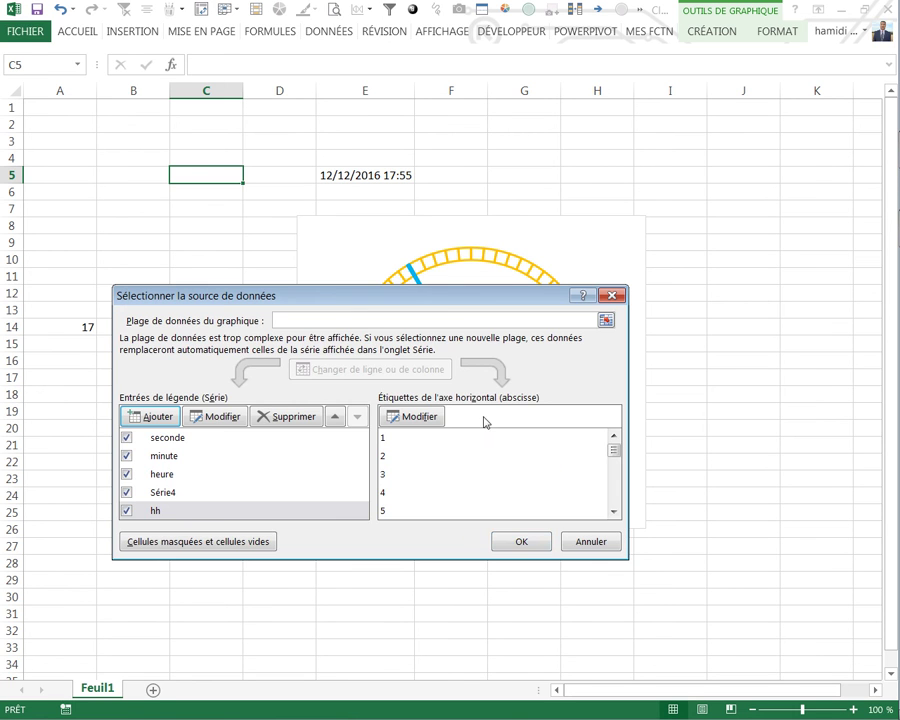
click(512, 541)
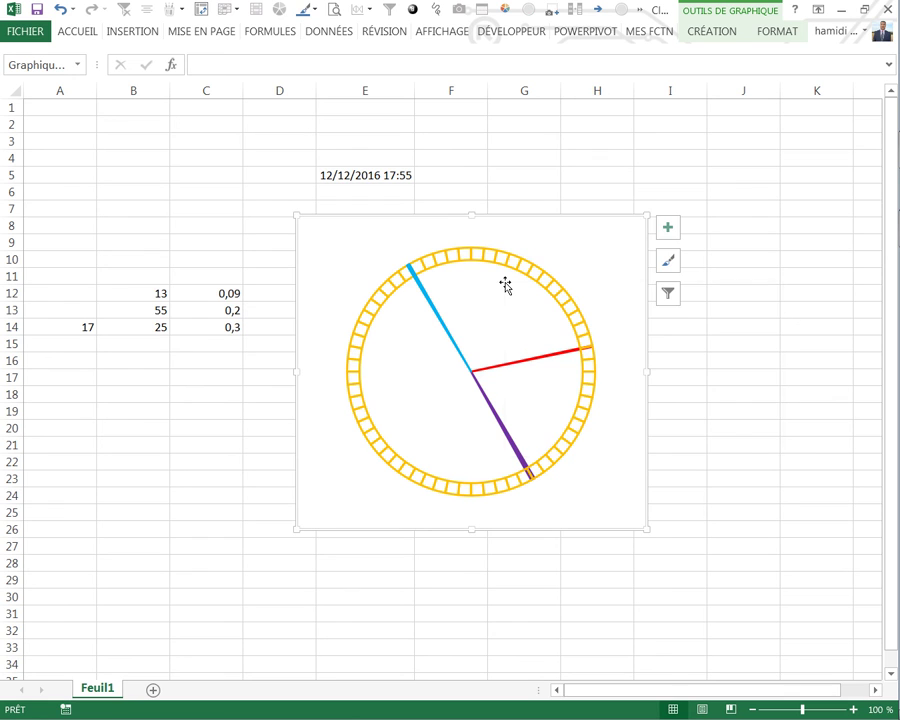
Step: Change the hh series' chart type to Anneau (doughnut), then bring up the data source settings
right_click(506, 295)
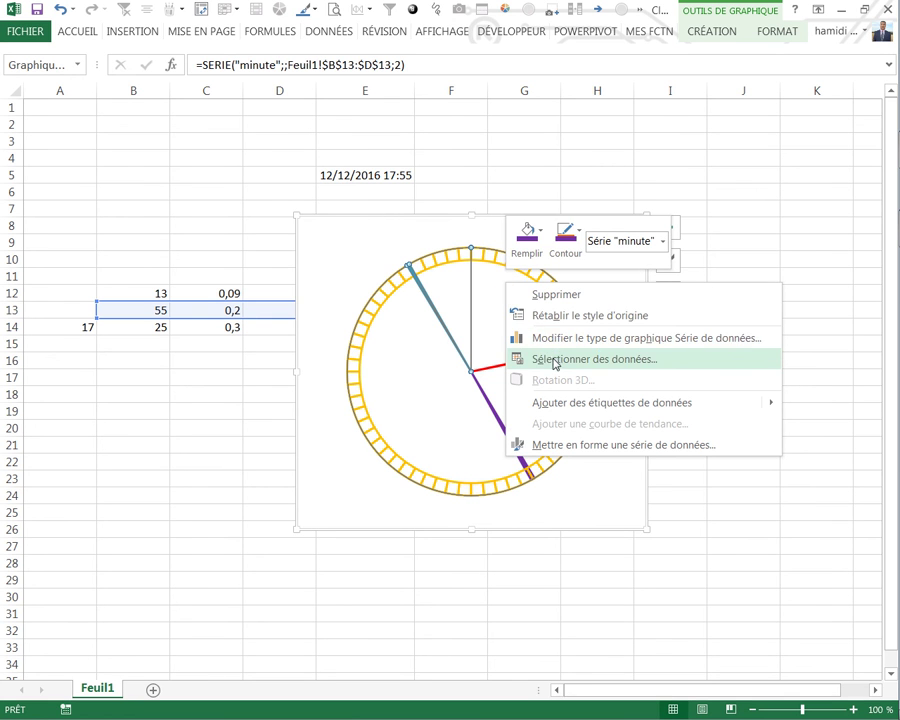
click(548, 339)
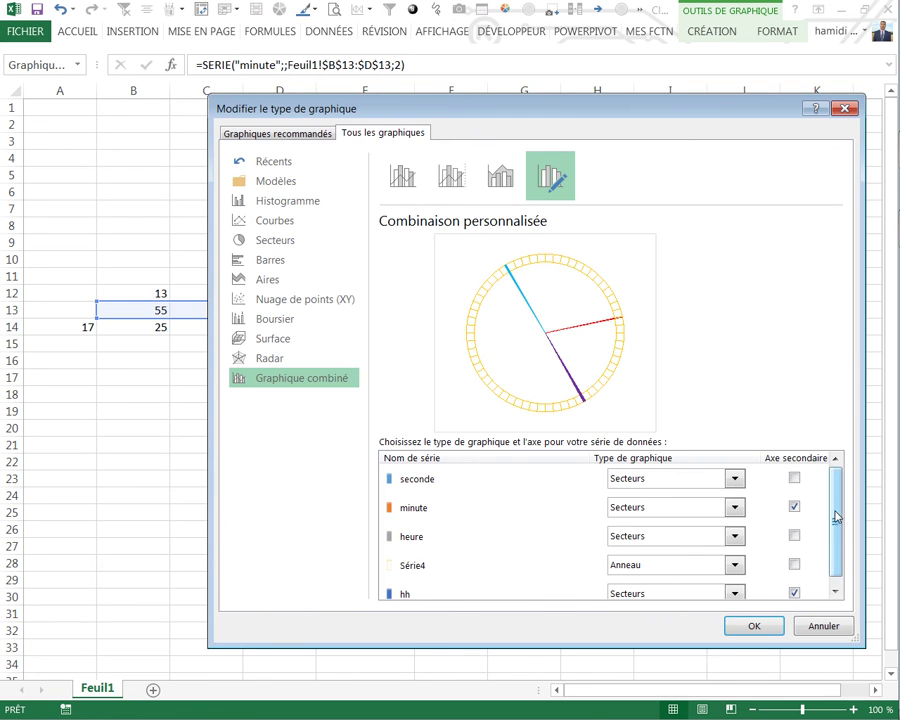
scroll(807, 523, down, 1)
click(407, 588)
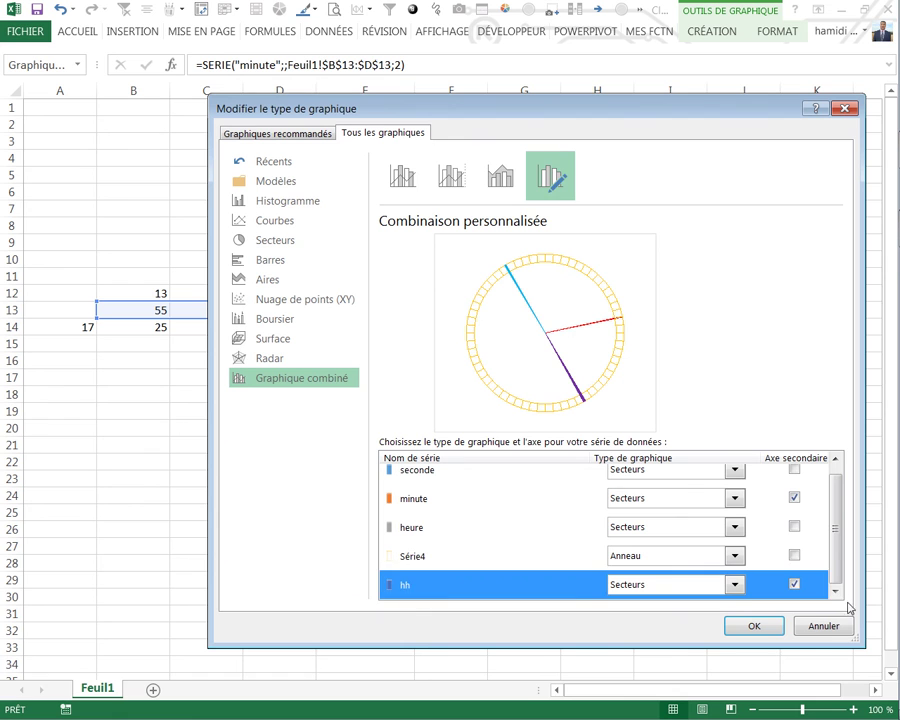
click(735, 589)
click(781, 556)
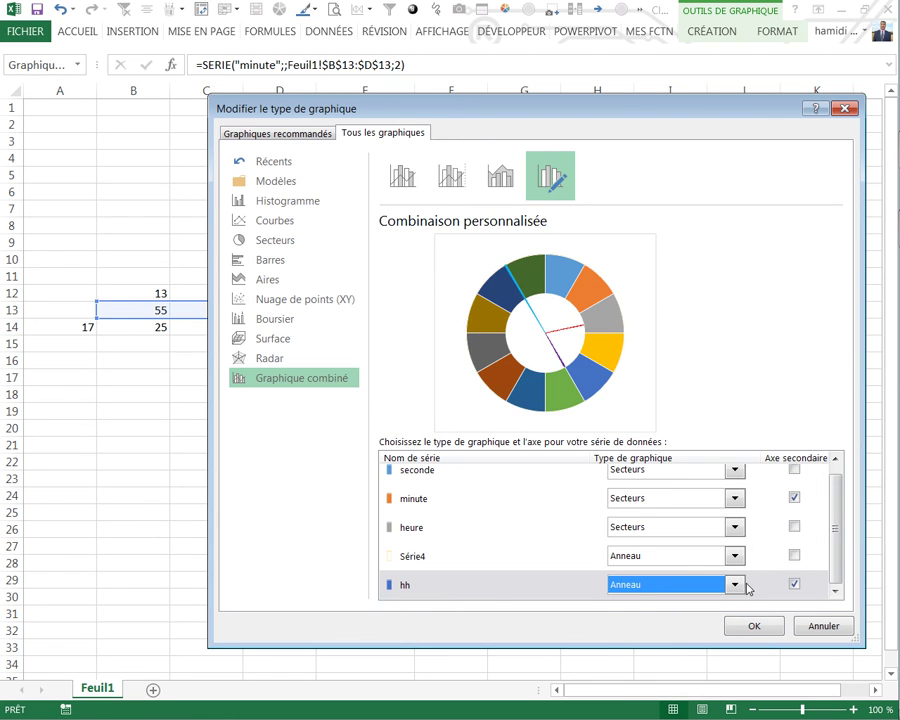
click(752, 625)
click(574, 562)
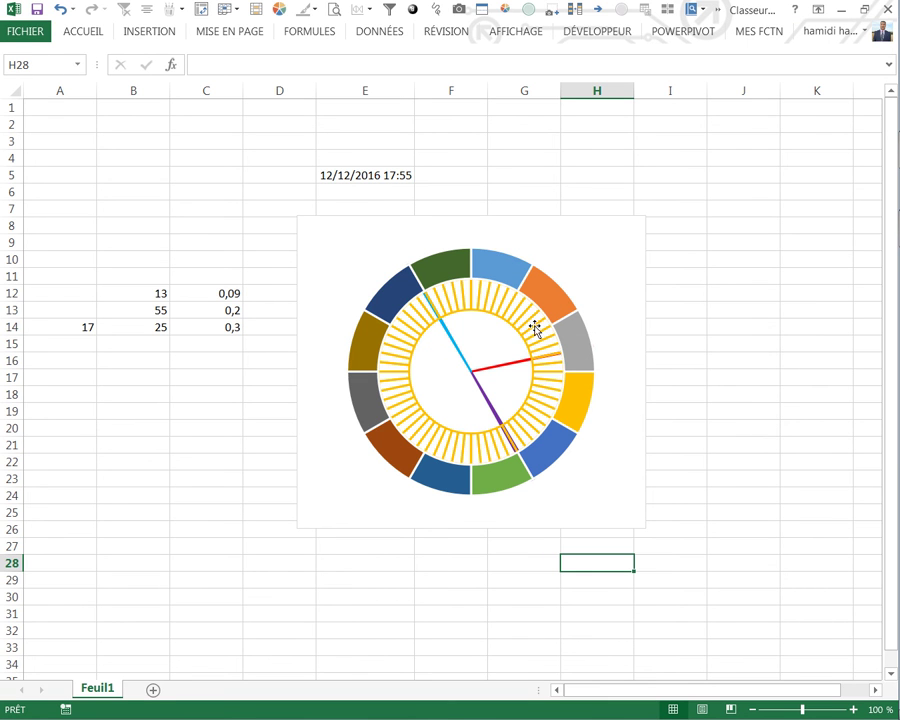
right_click(503, 284)
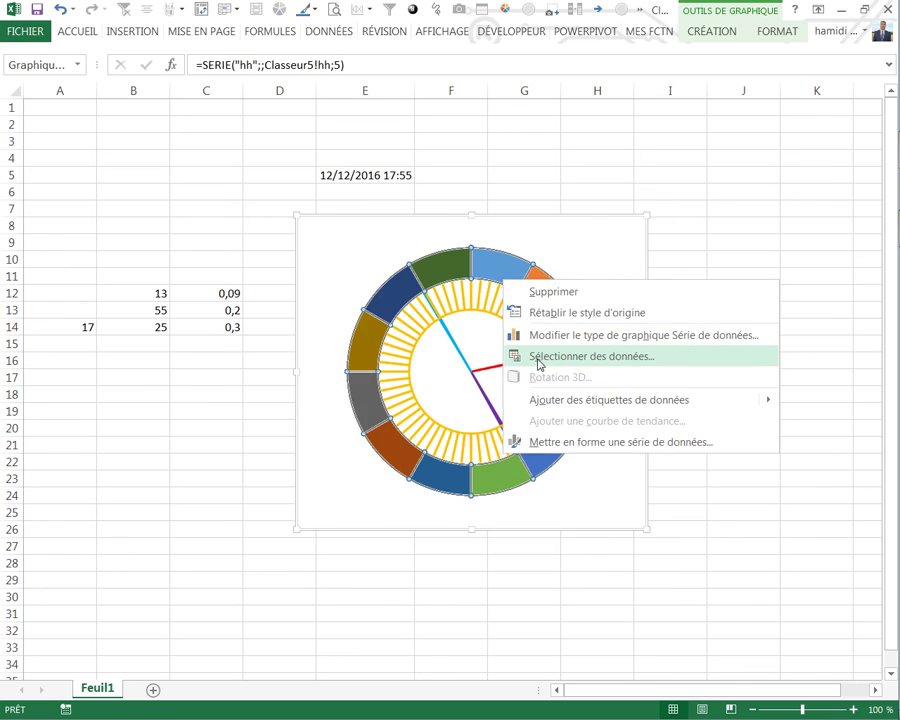
click(539, 362)
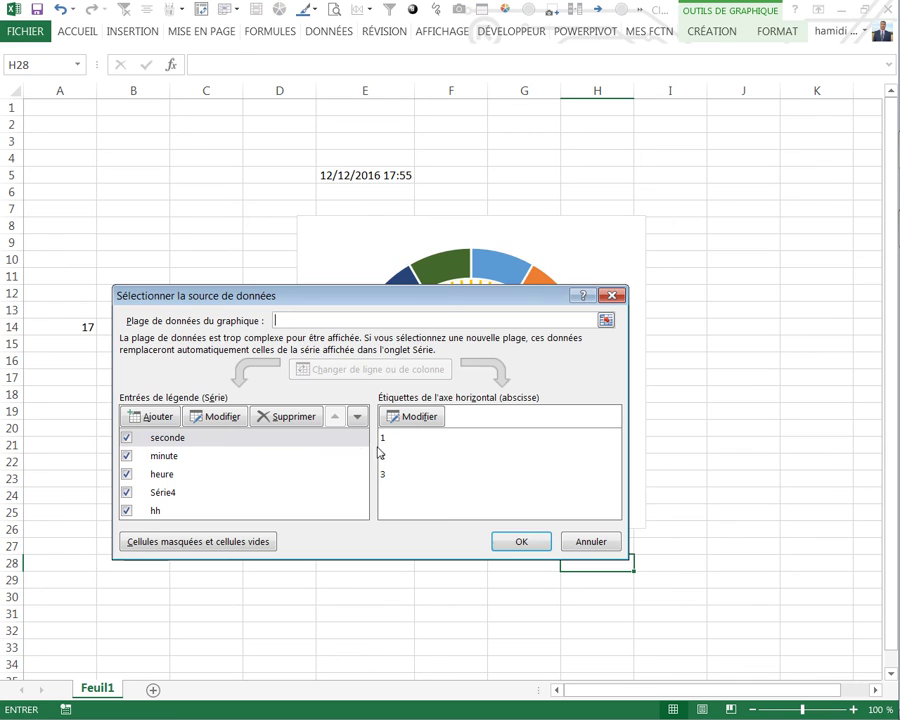
Step: Move Série4 below hh to the end of the series list and confirm
click(158, 497)
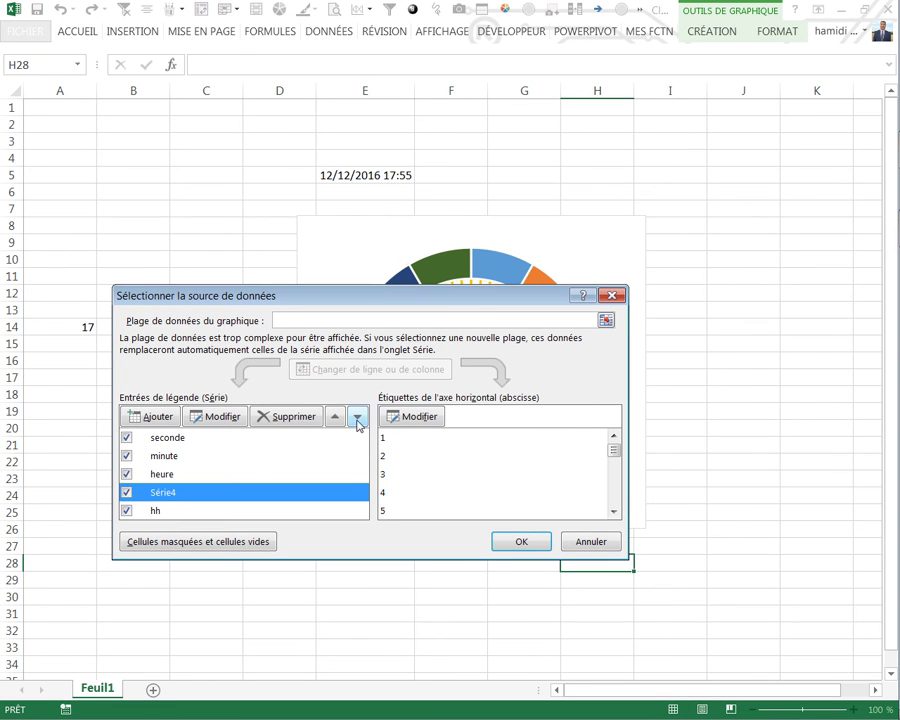
click(358, 420)
click(357, 417)
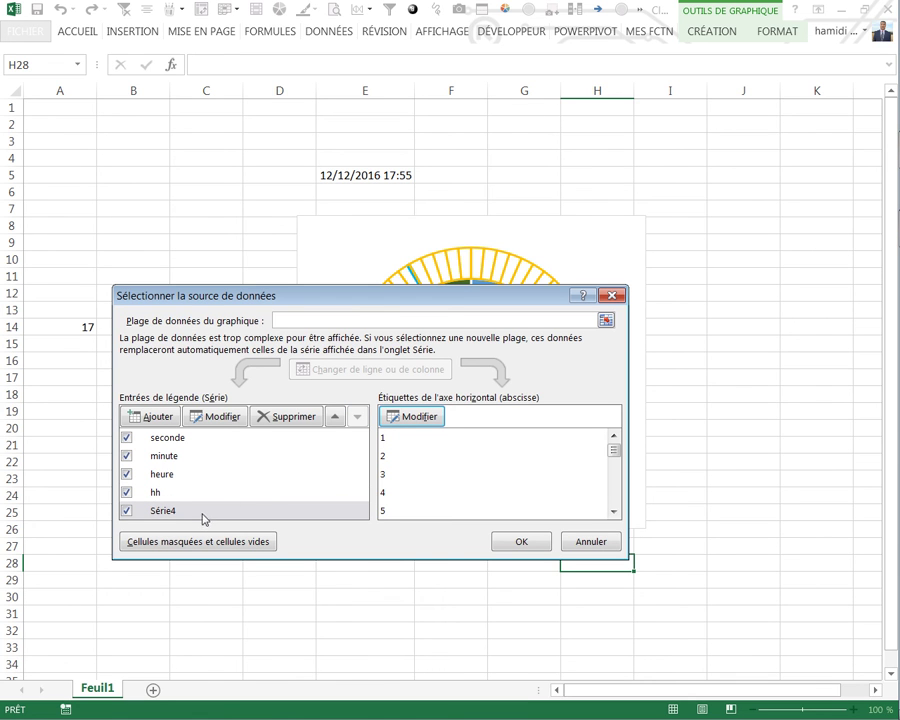
mouse_move(547, 298)
mouse_down()
mouse_move(548, 370)
mouse_move(548, 350)
mouse_up()
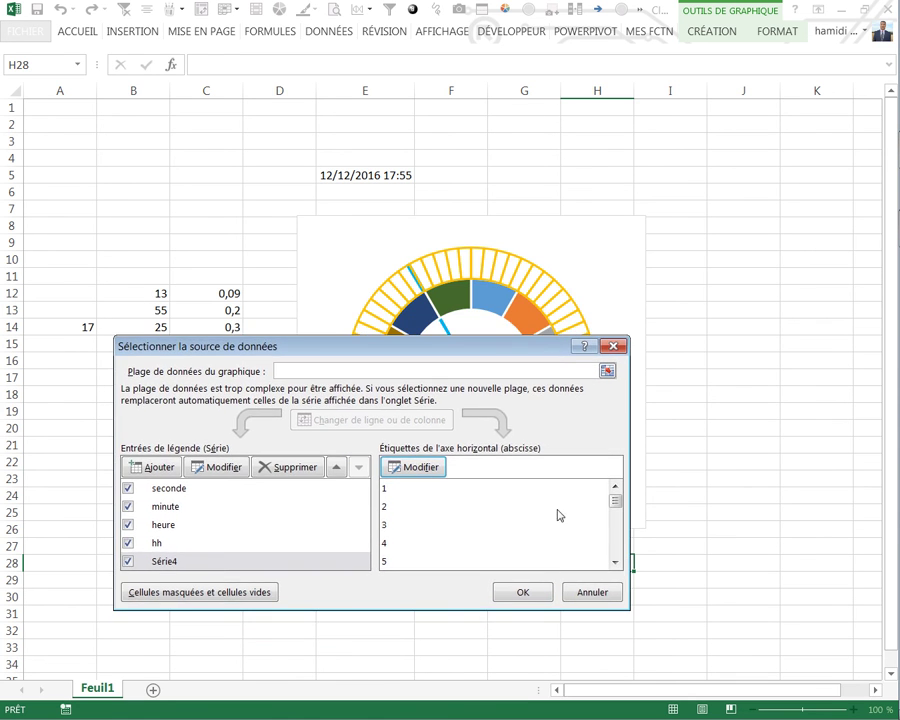
click(522, 595)
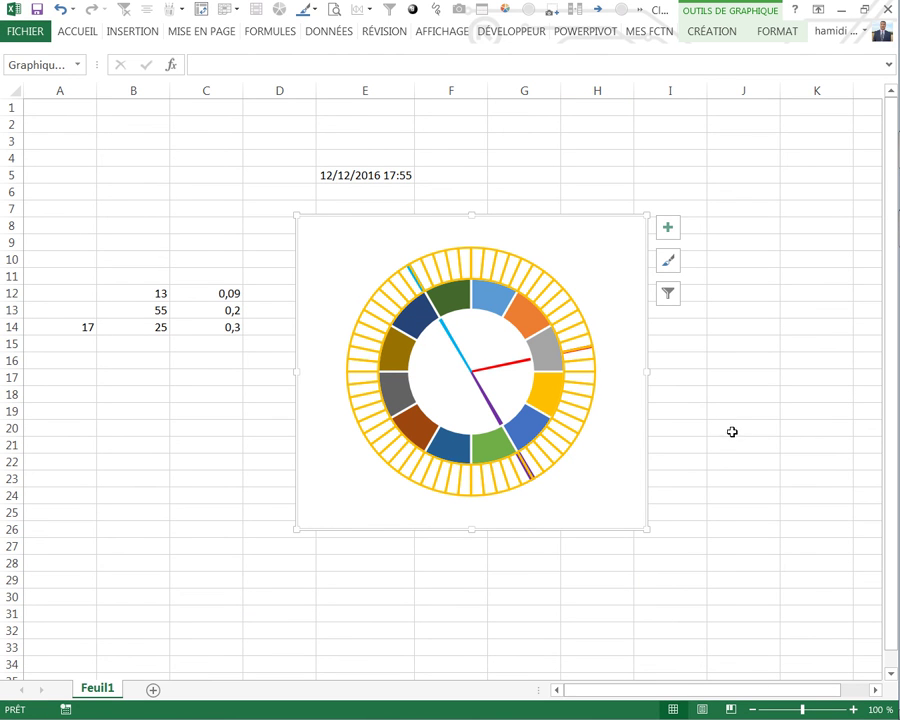
Step: Set the hh ring's Taille du centre (doughnut hole size) to 90 %
click(710, 395)
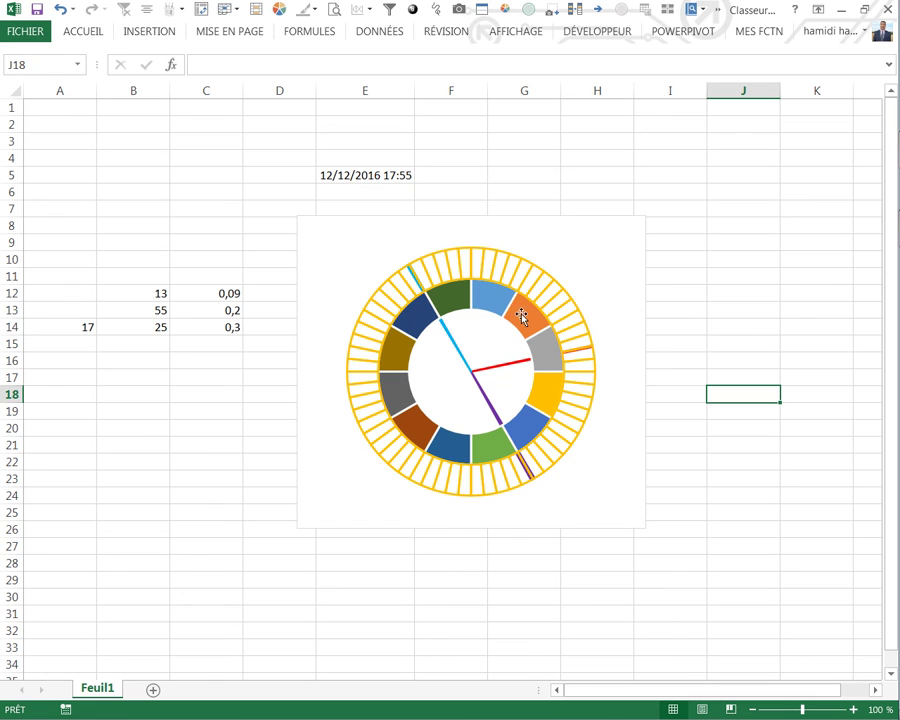
click(689, 326)
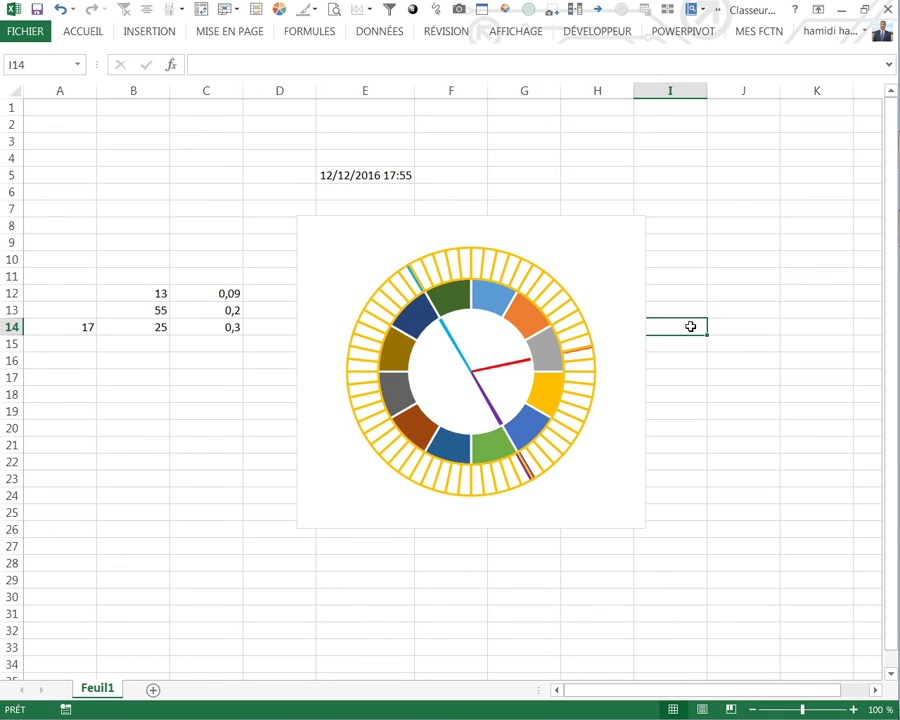
click(485, 304)
right_click(485, 304)
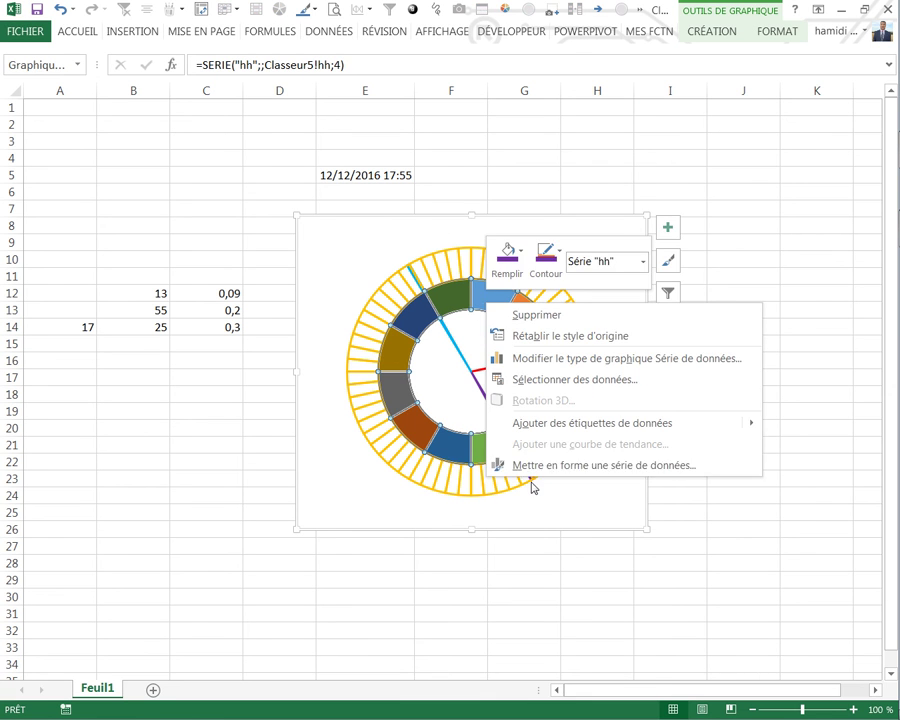
click(534, 466)
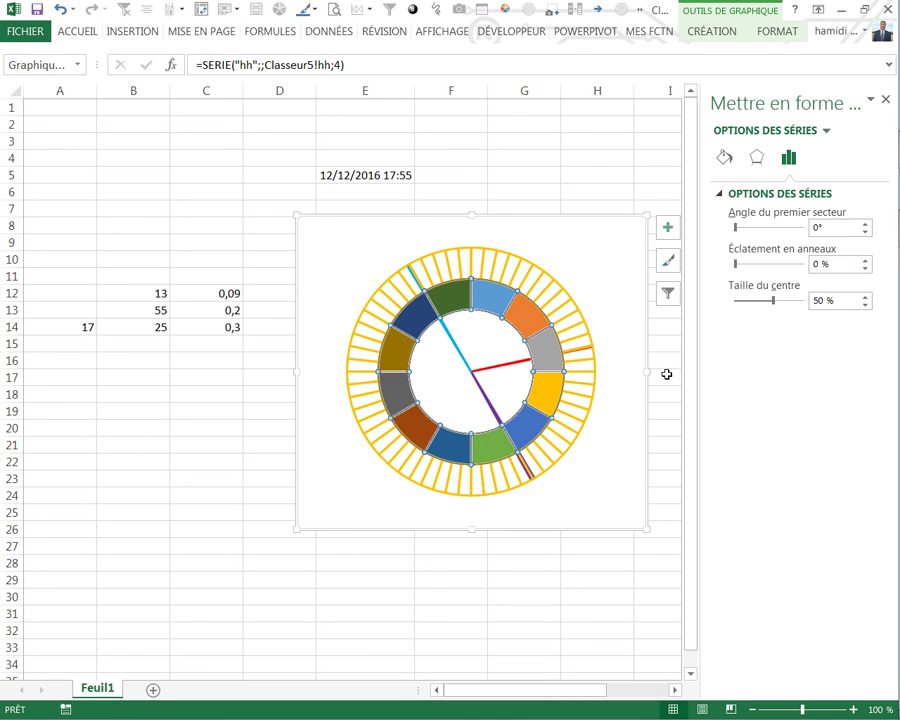
drag(775, 301, 797, 310)
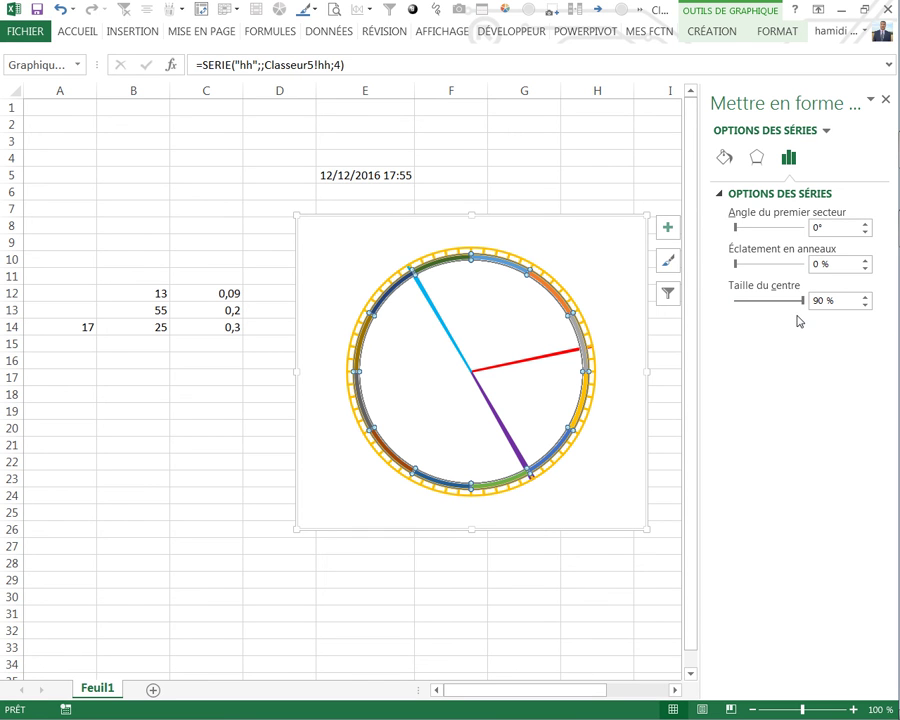
click(562, 176)
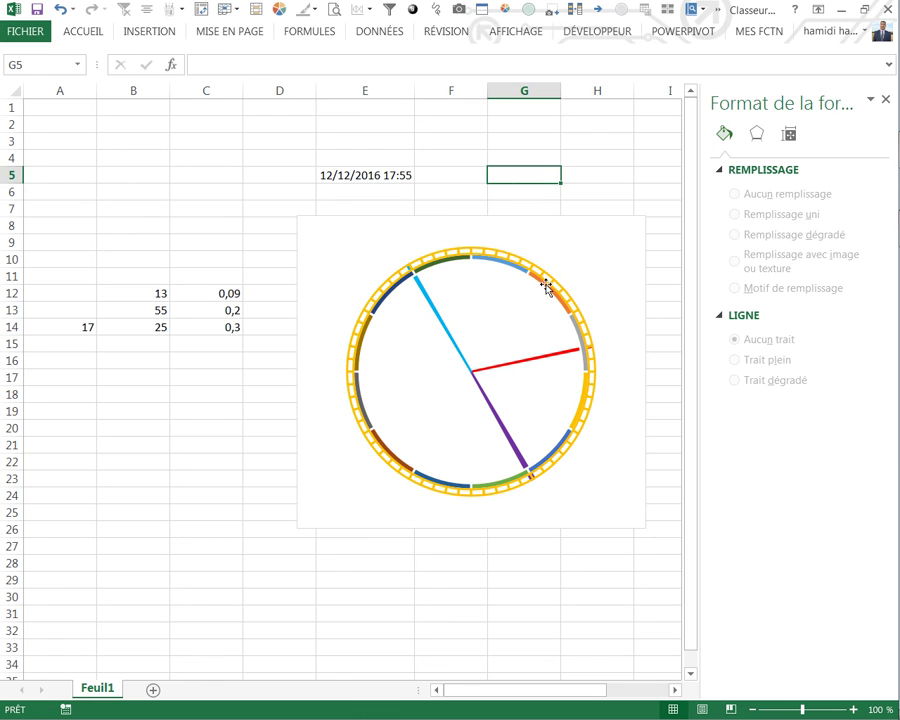
Step: Give the outer tick ring series a solid green fill
click(546, 285)
click(546, 285)
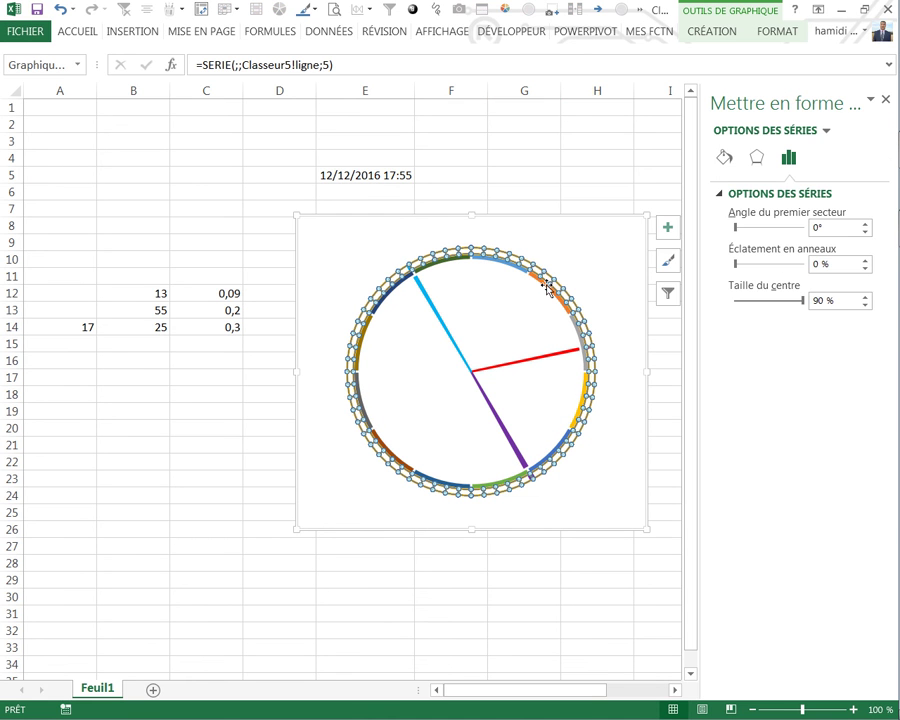
click(725, 159)
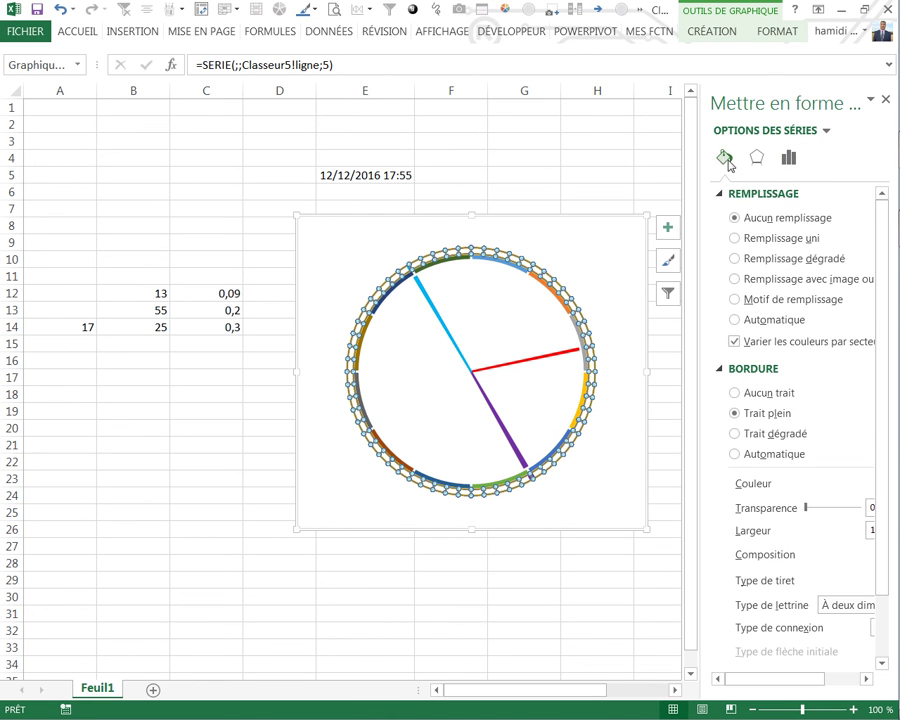
click(735, 239)
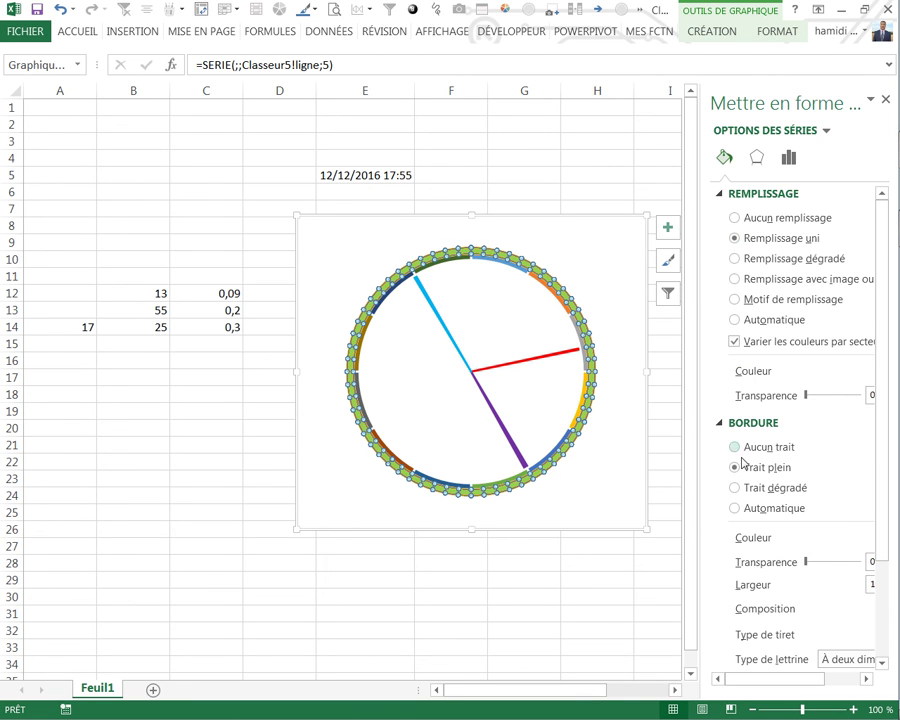
drag(793, 680, 830, 678)
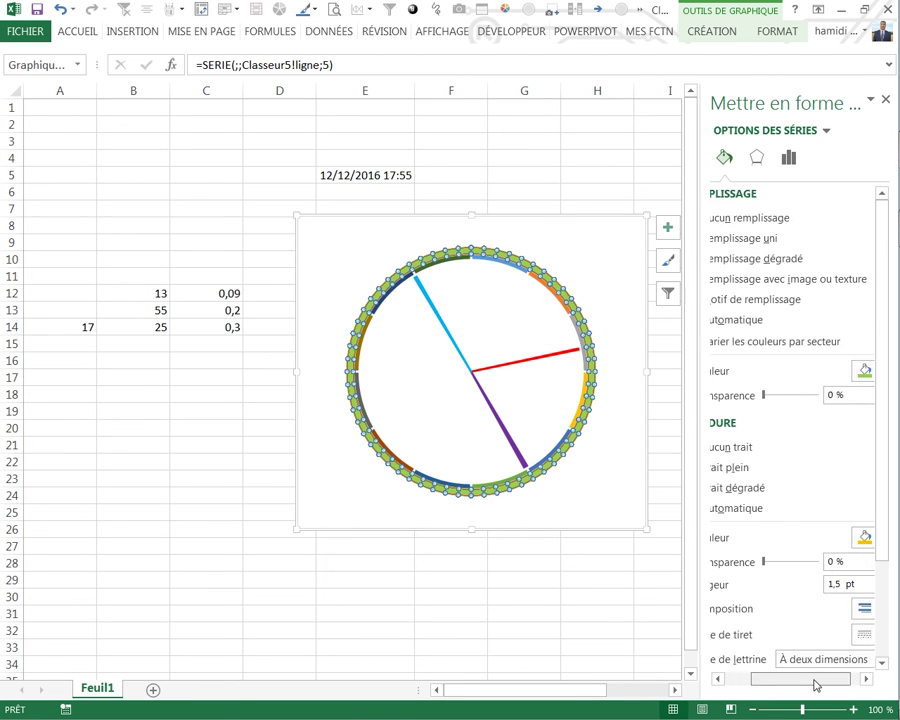
Step: Try a red 1,75 pt border on the tick ring, then undo both changes
click(864, 537)
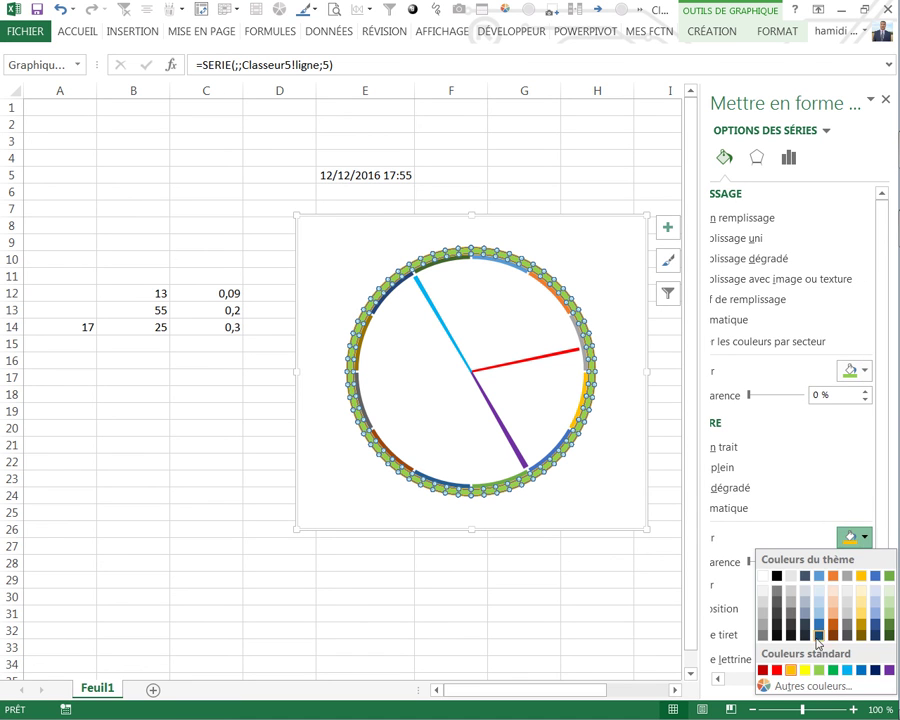
click(772, 666)
click(866, 580)
click(522, 581)
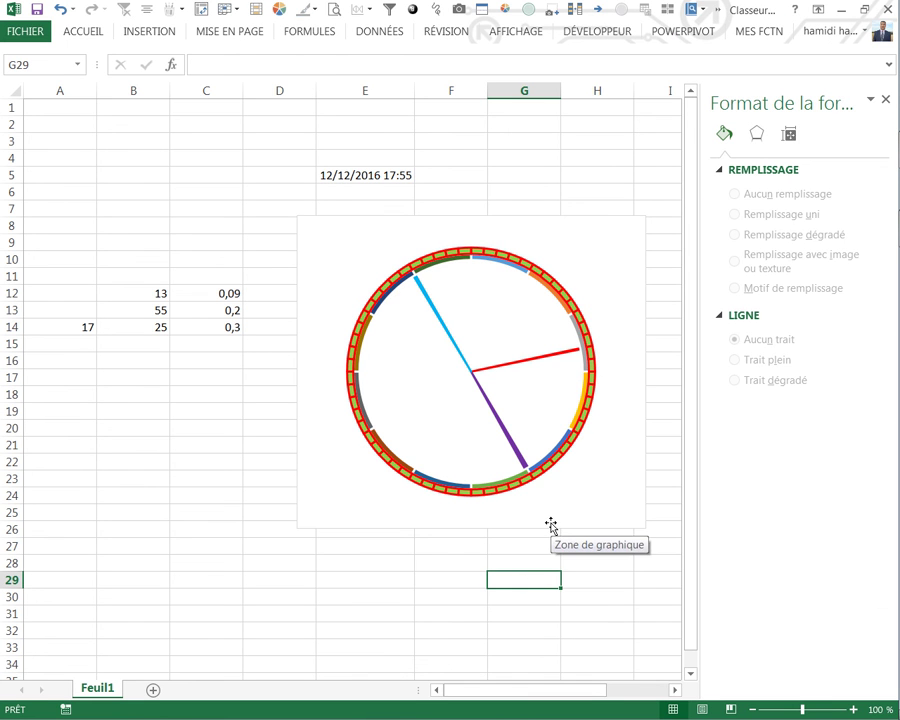
click(60, 9)
click(466, 253)
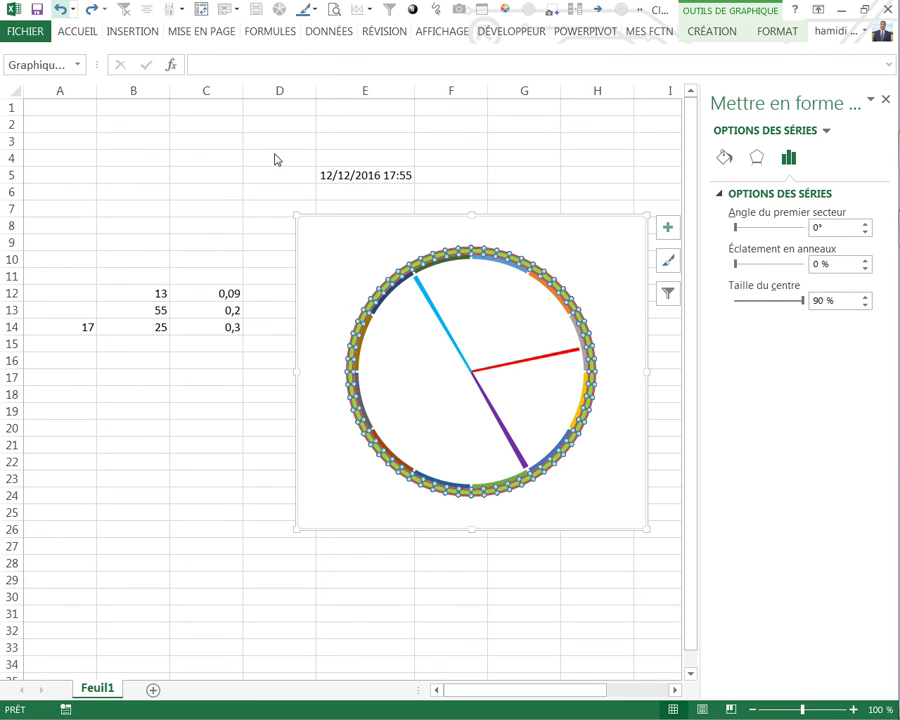
click(486, 174)
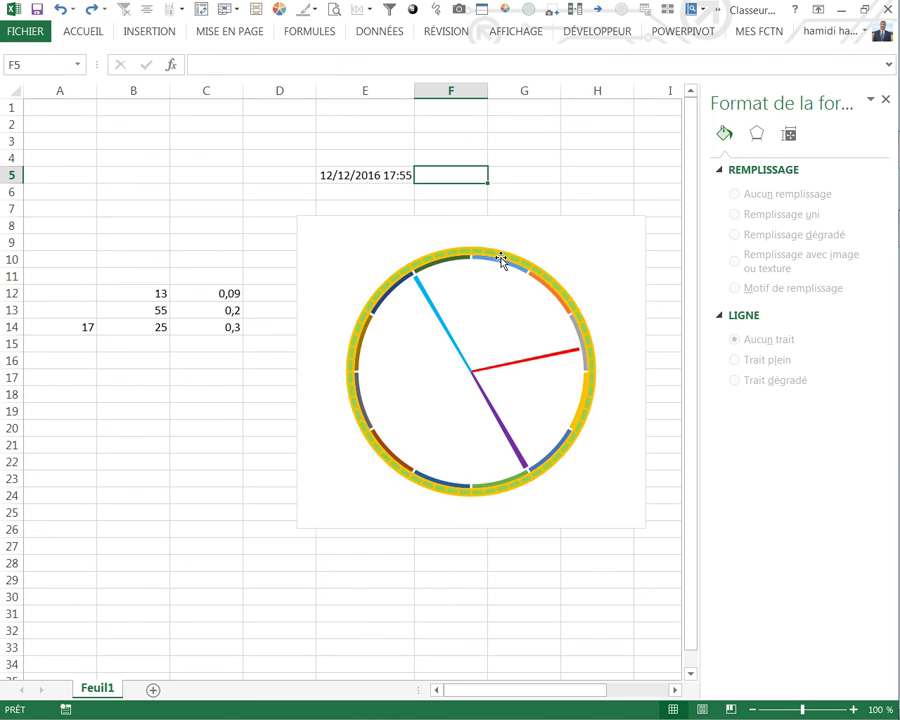
click(500, 259)
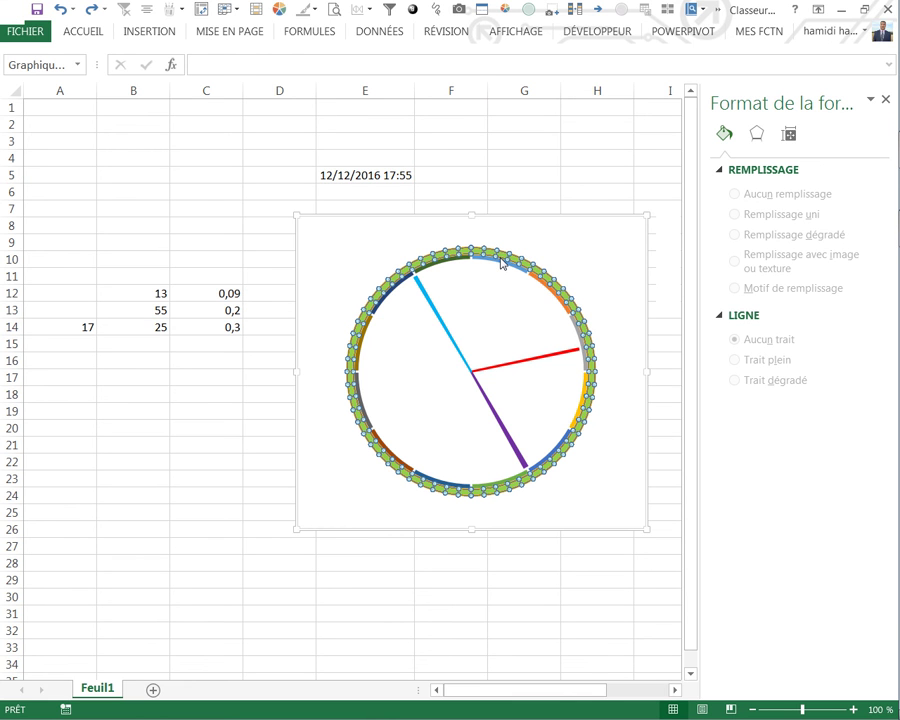
right_click(502, 263)
Step: Set the hh series to no fill with a red 2 pt outline
click(657, 218)
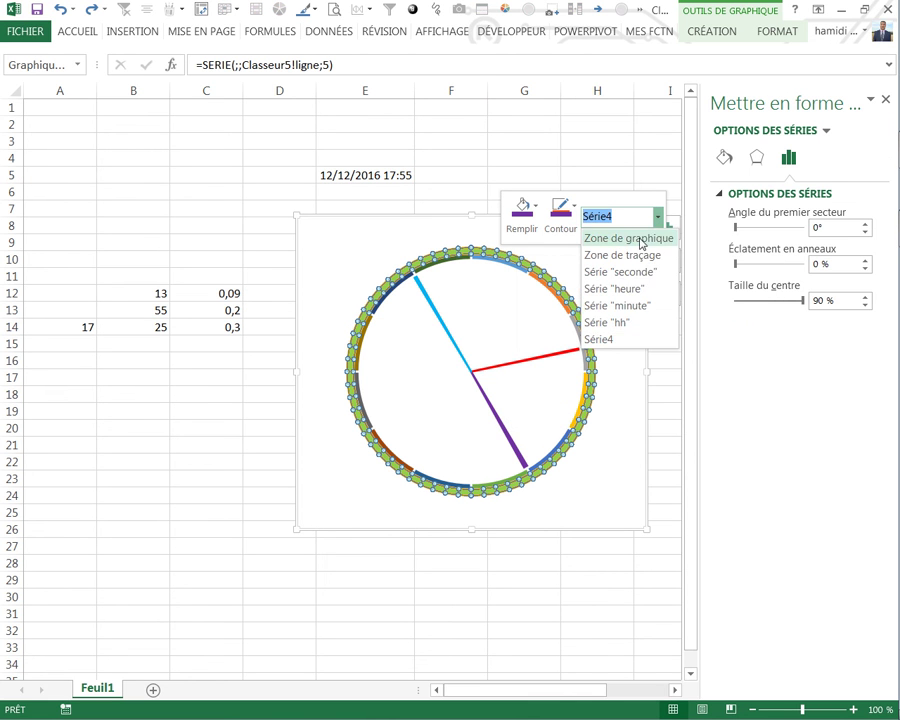
click(614, 325)
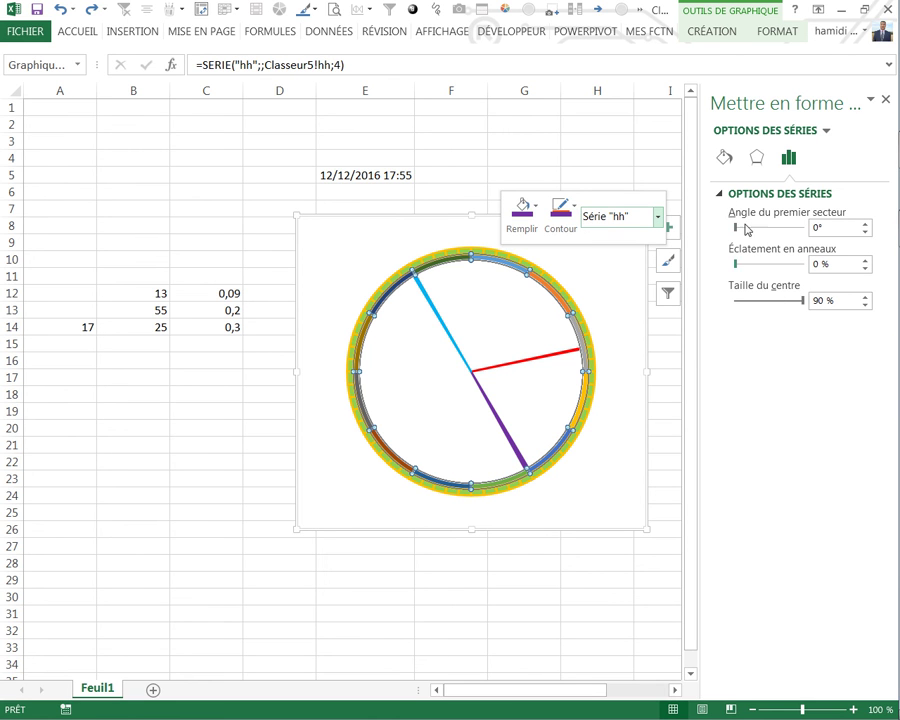
click(726, 160)
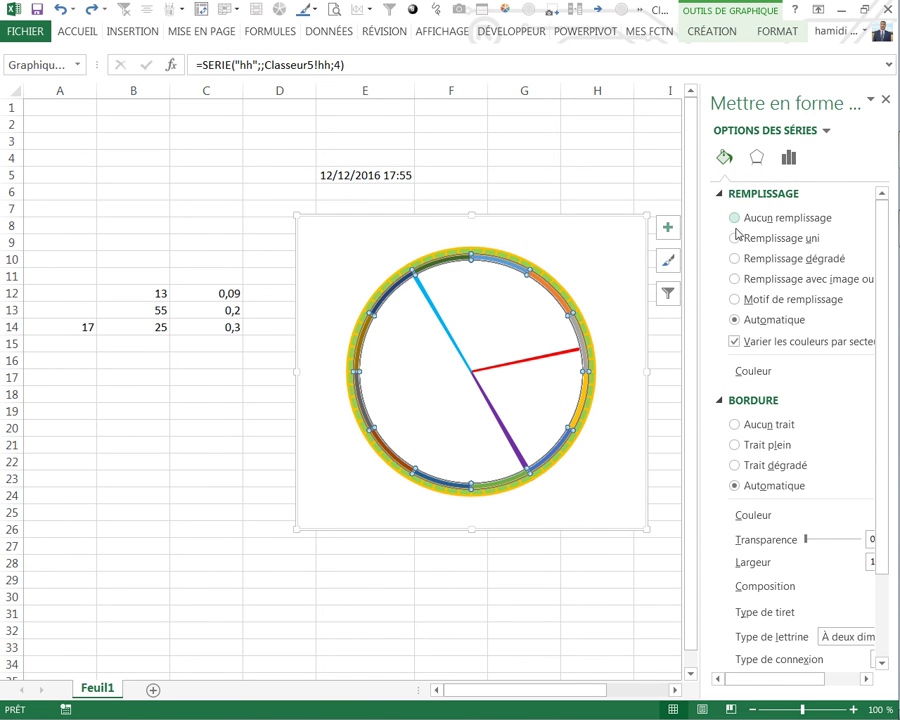
click(735, 218)
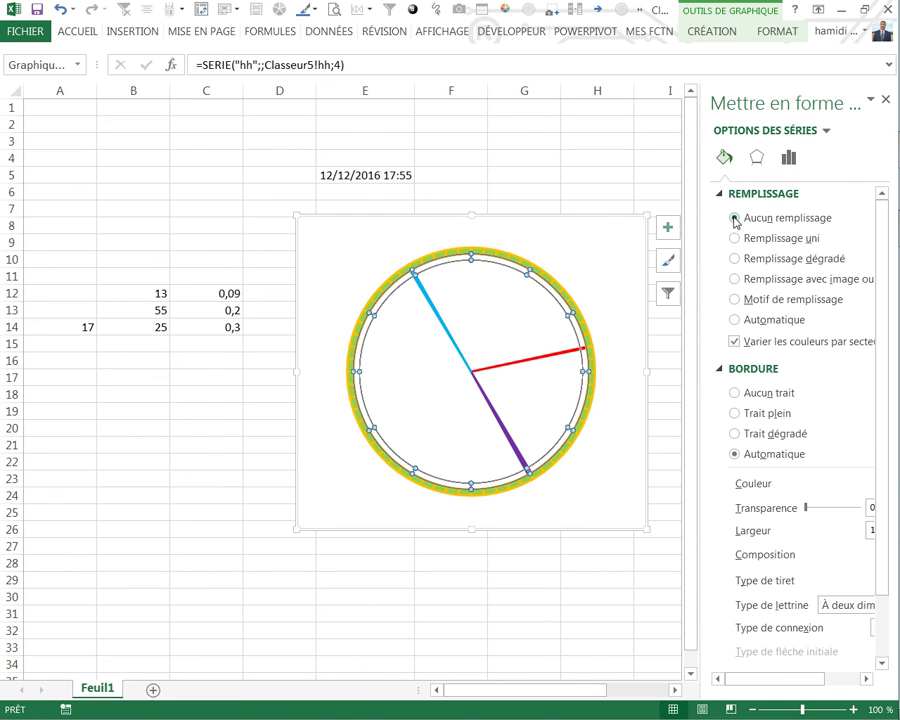
drag(760, 679, 799, 678)
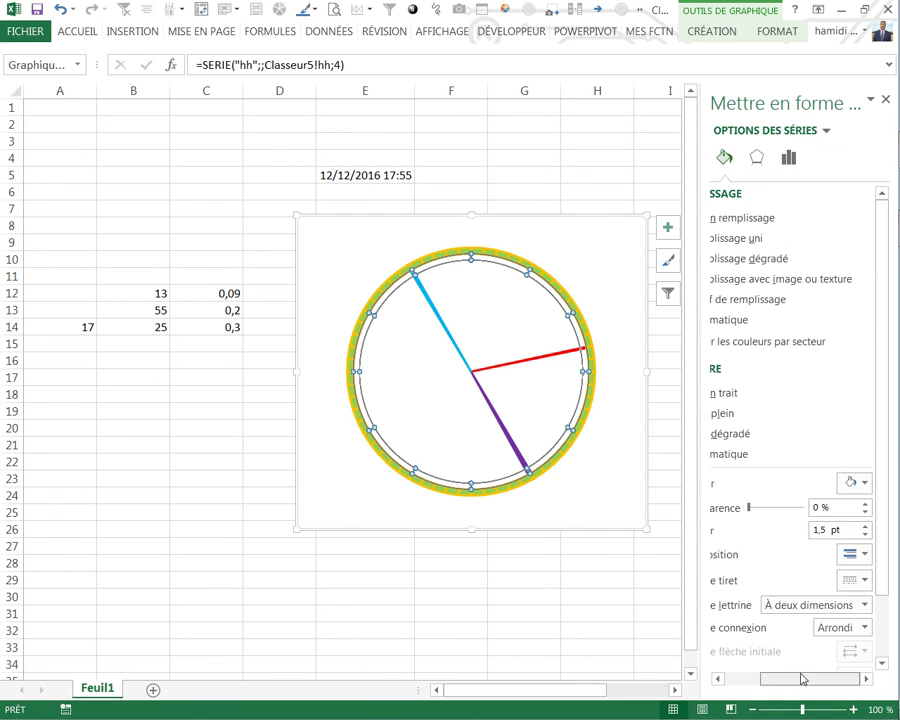
click(860, 486)
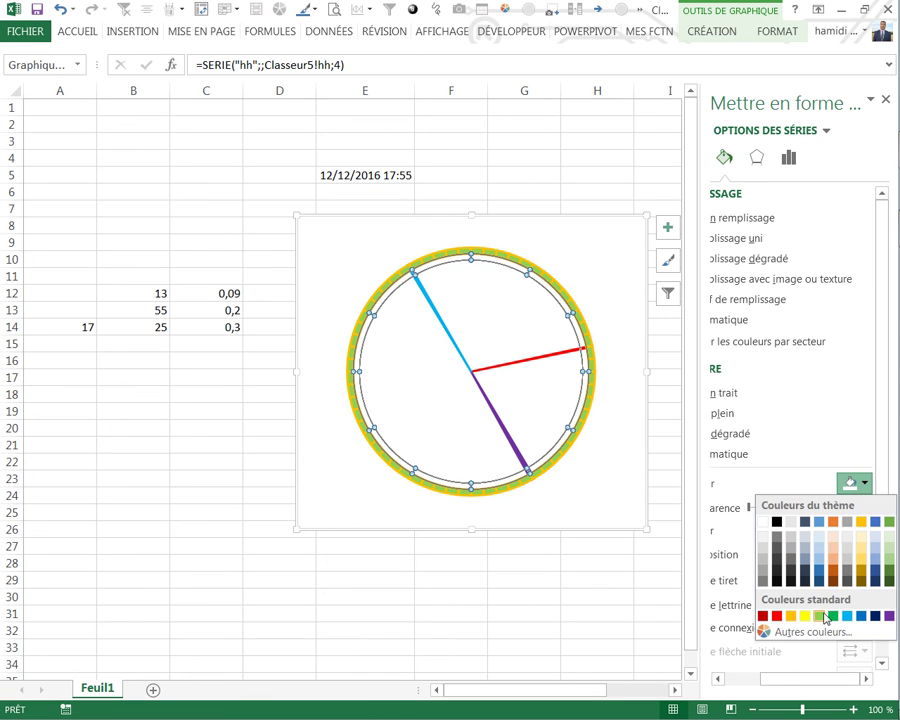
click(772, 612)
click(866, 526)
click(866, 526)
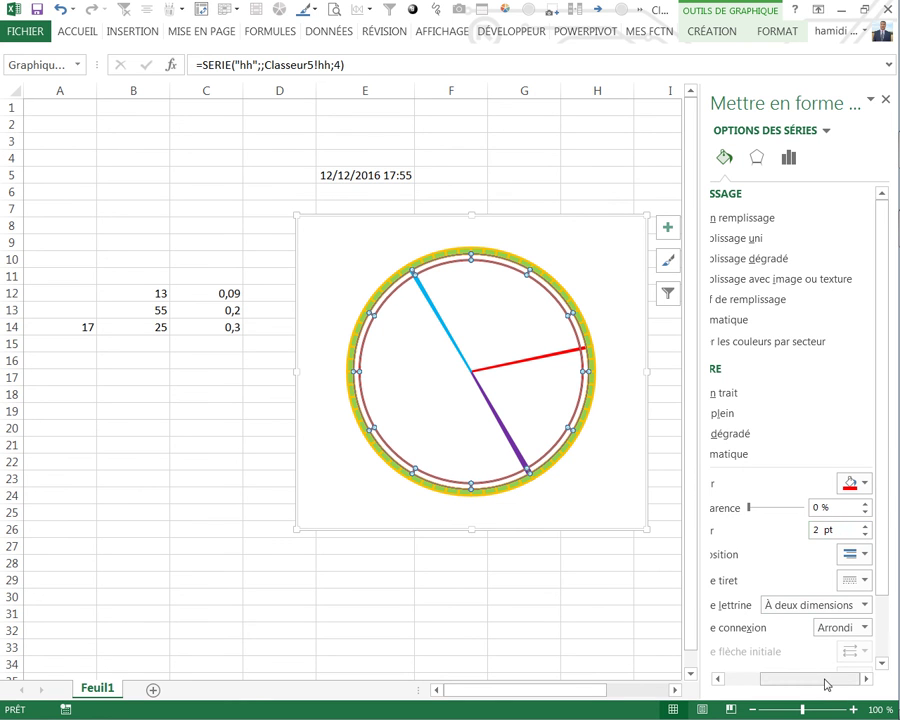
drag(818, 678, 580, 637)
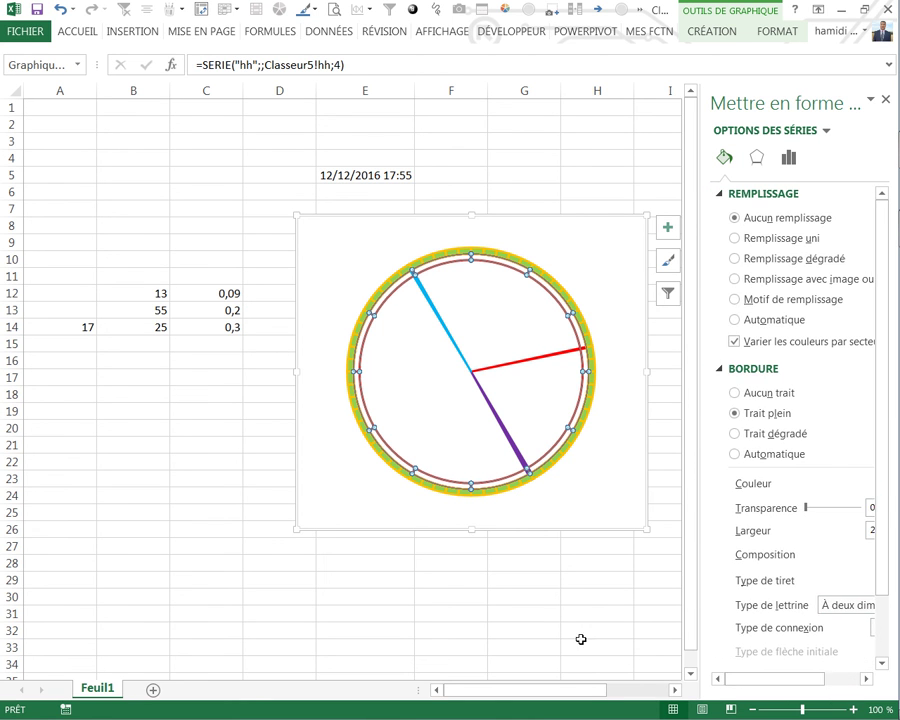
click(555, 614)
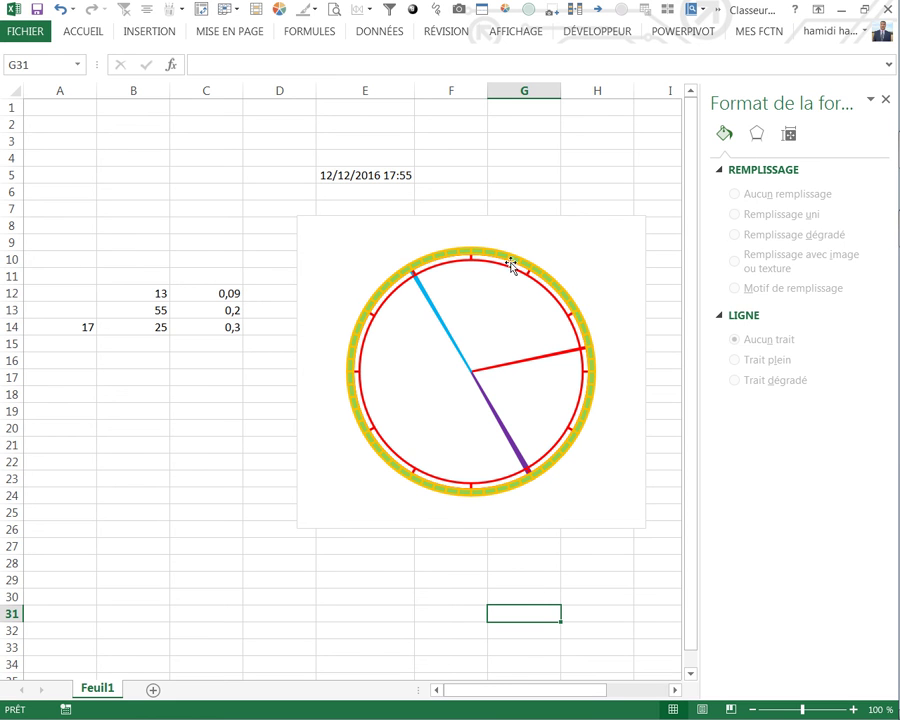
Step: Switch the Série4 tick ring to no fill, leaving only its yellow outline
right_click(460, 254)
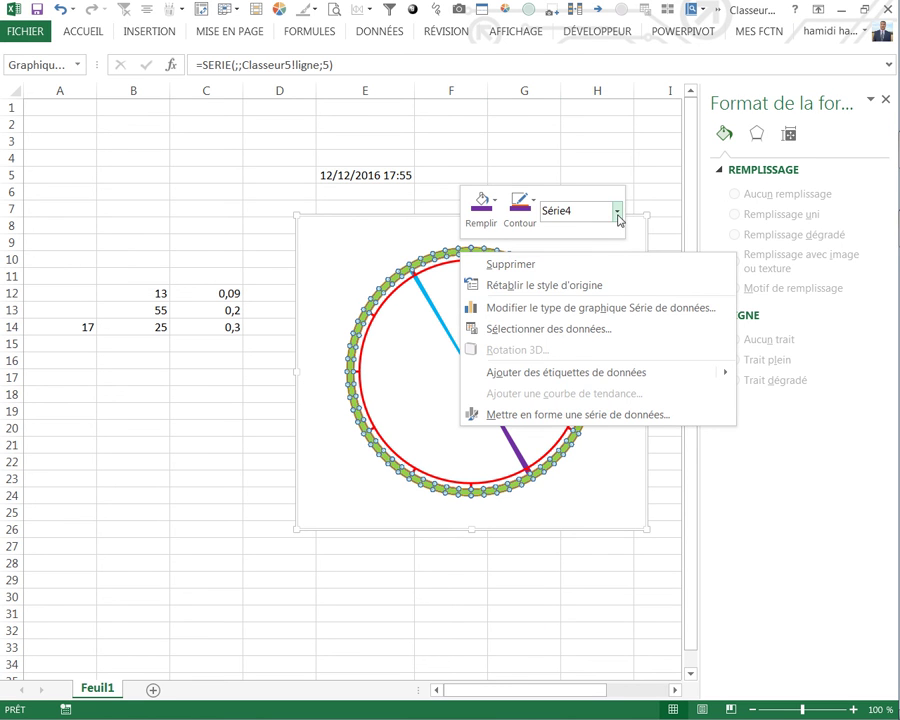
click(616, 211)
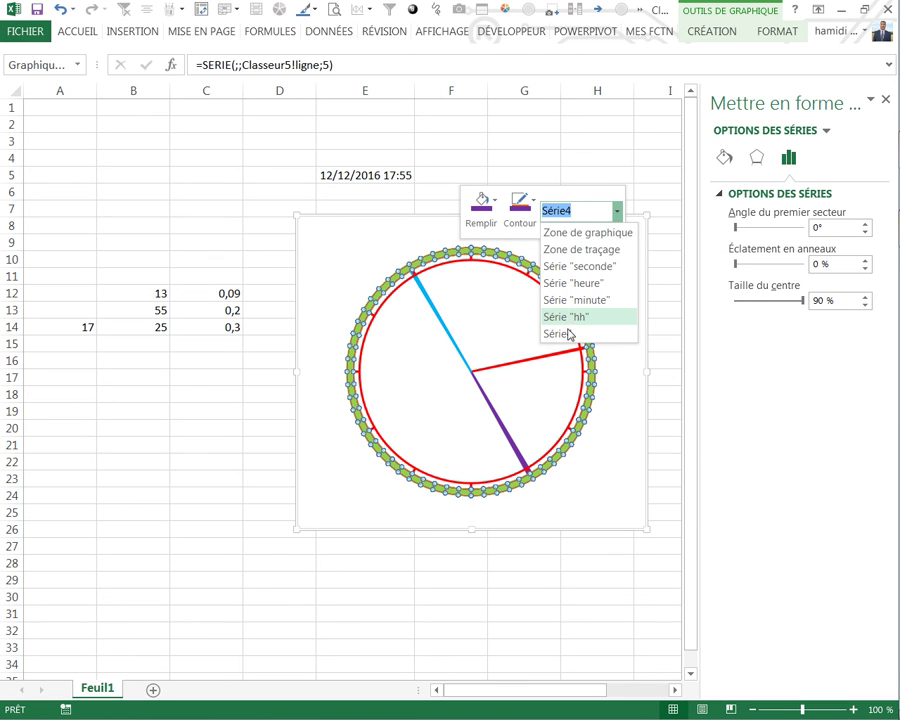
click(568, 333)
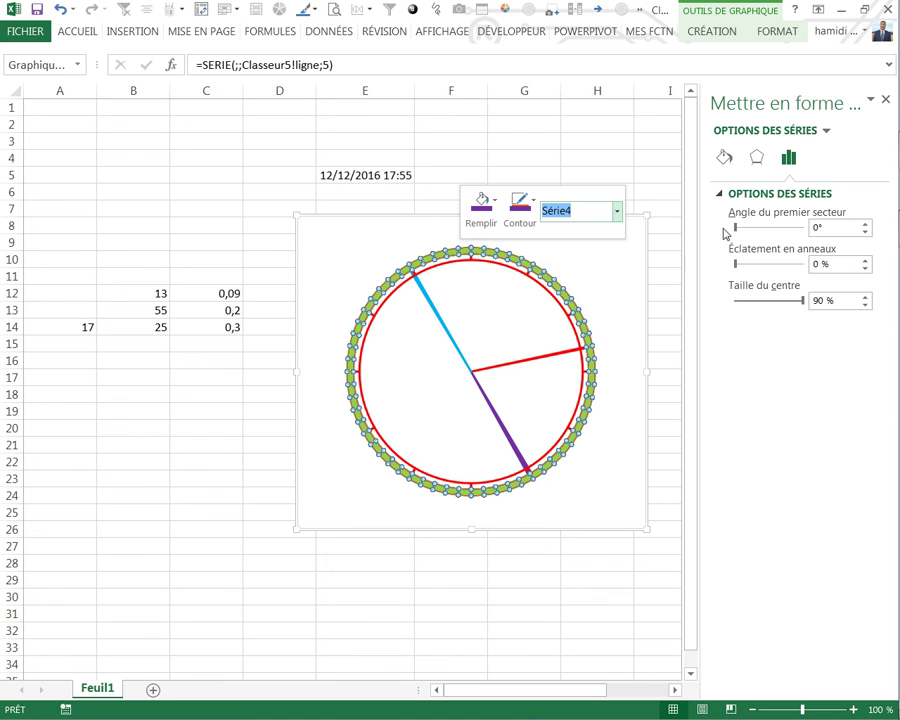
click(725, 158)
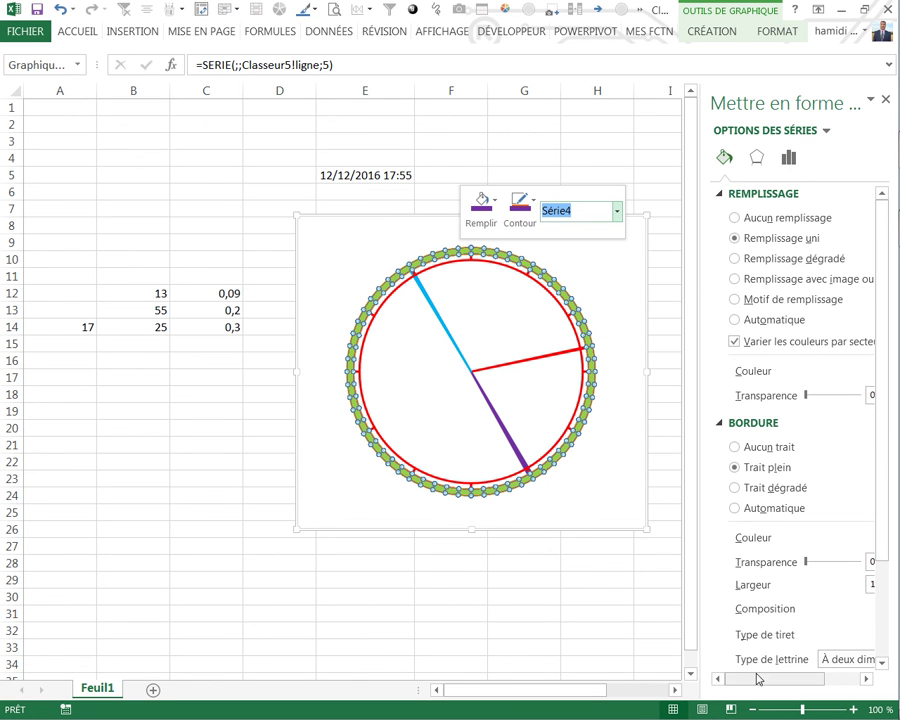
drag(757, 685, 770, 680)
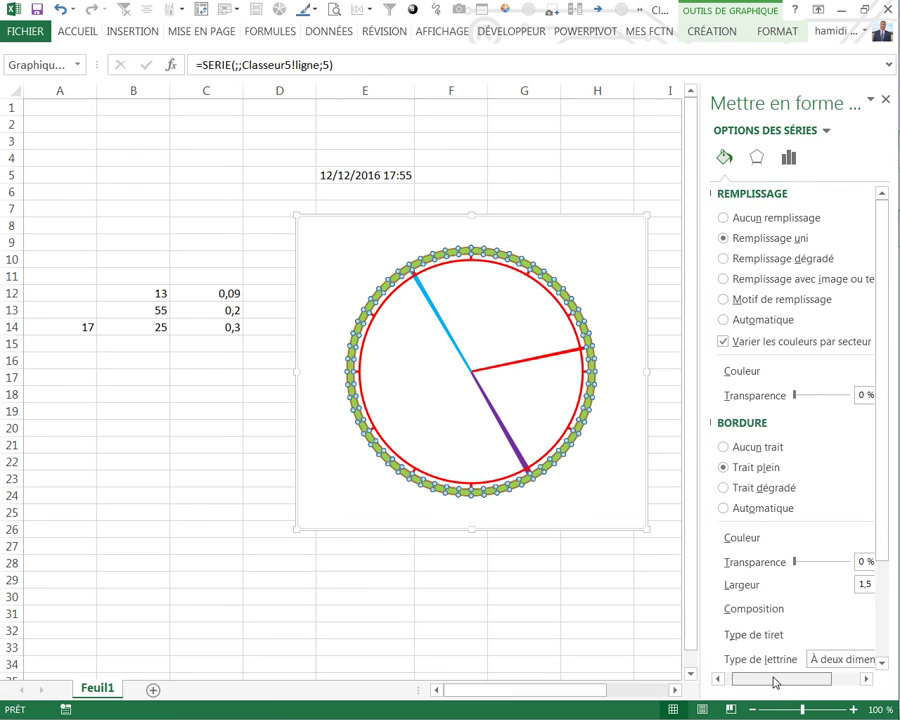
click(717, 679)
click(735, 218)
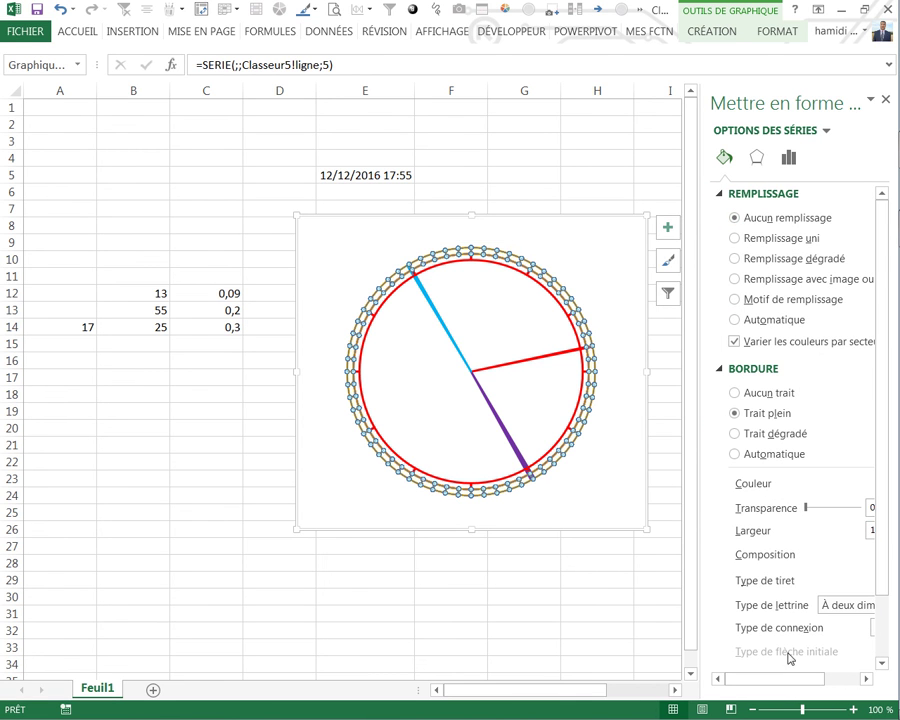
drag(787, 679, 828, 677)
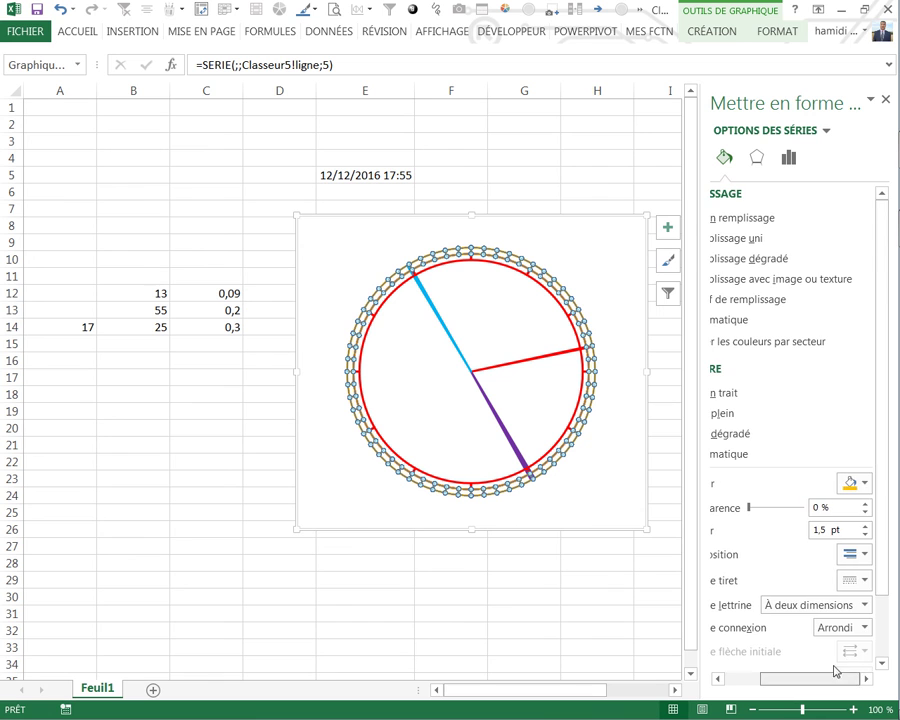
click(866, 484)
key(Escape)
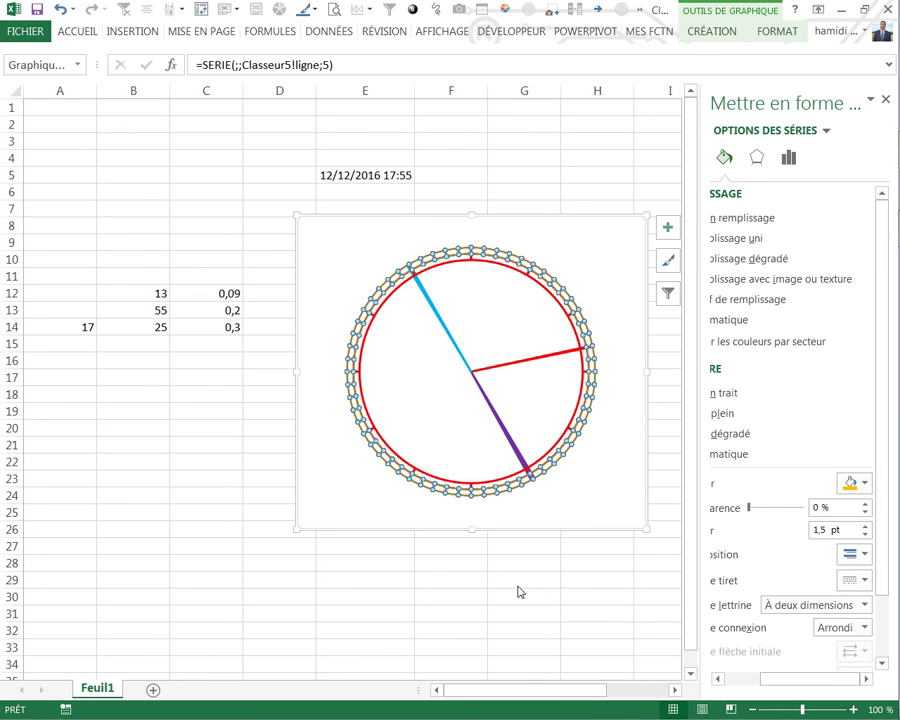
click(519, 592)
click(136, 505)
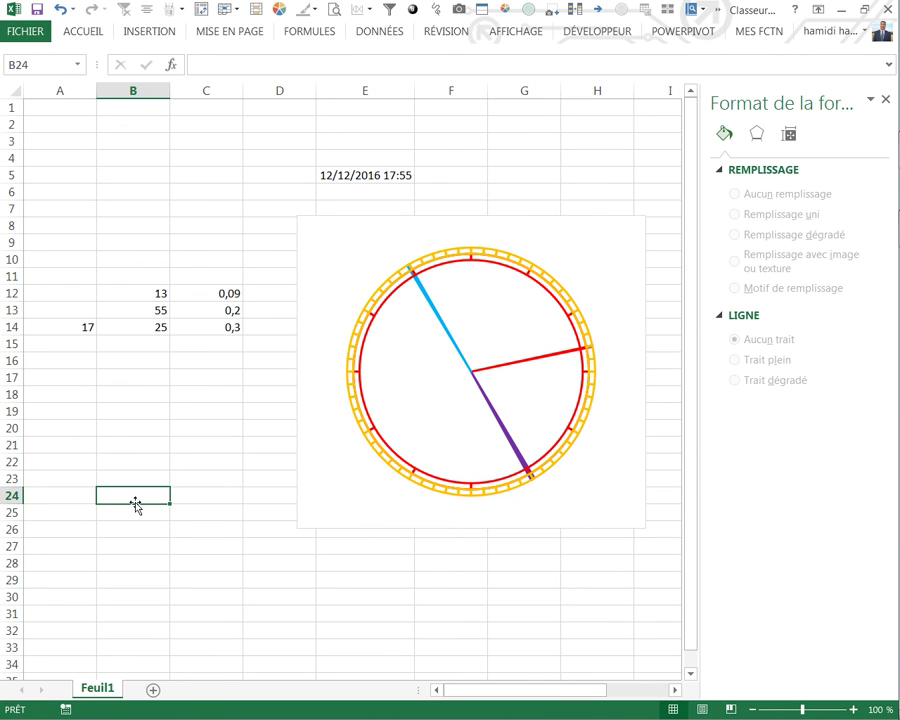
click(190, 514)
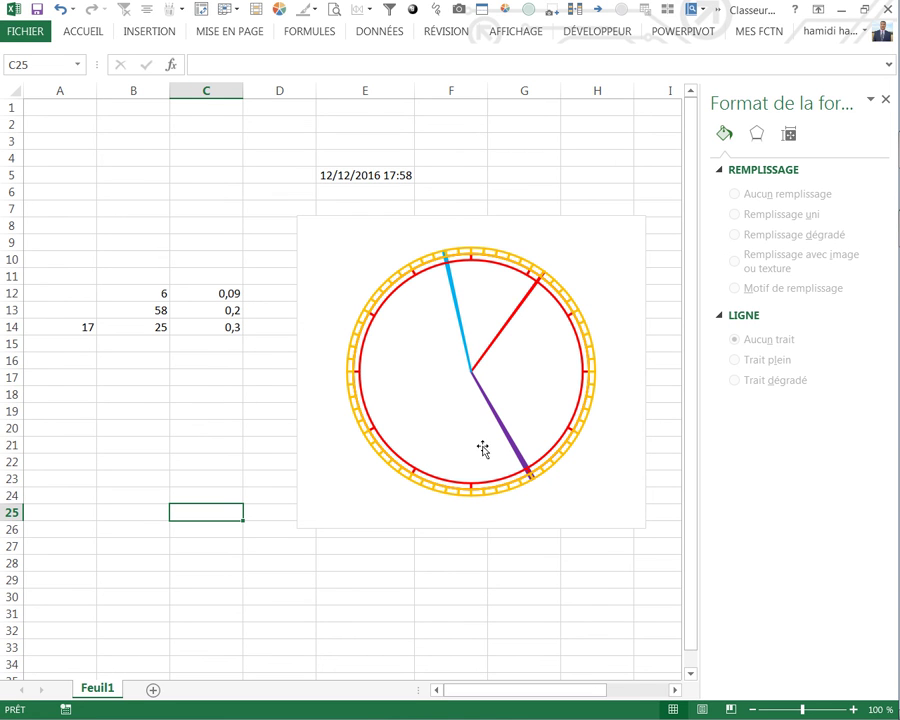
Step: Append +B13/6*5 to B14's hour formula so the hour advances with the minutes
click(151, 333)
click(225, 327)
click(152, 330)
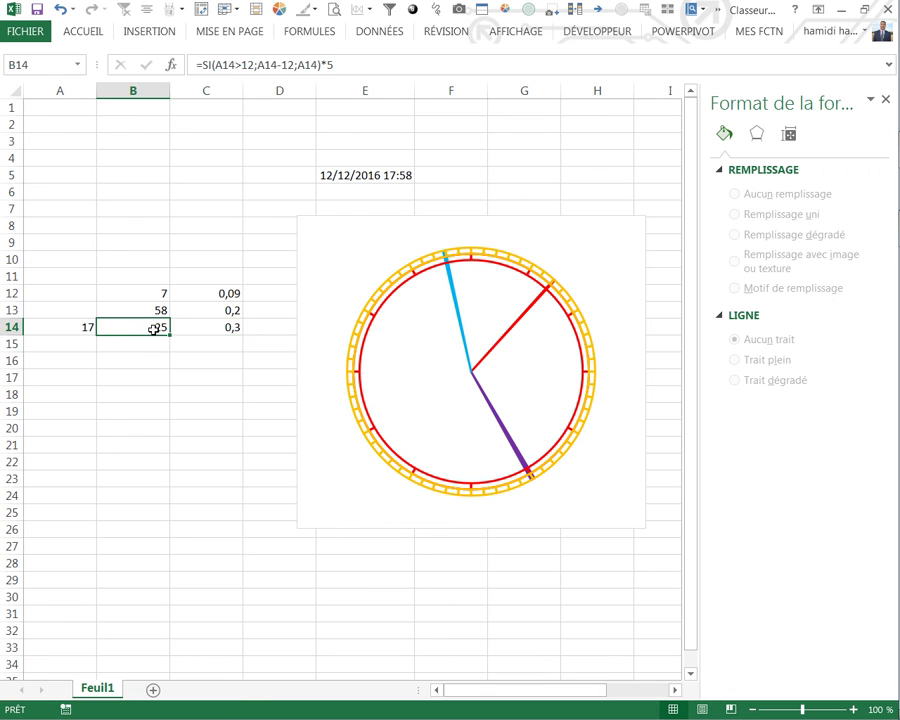
click(340, 65)
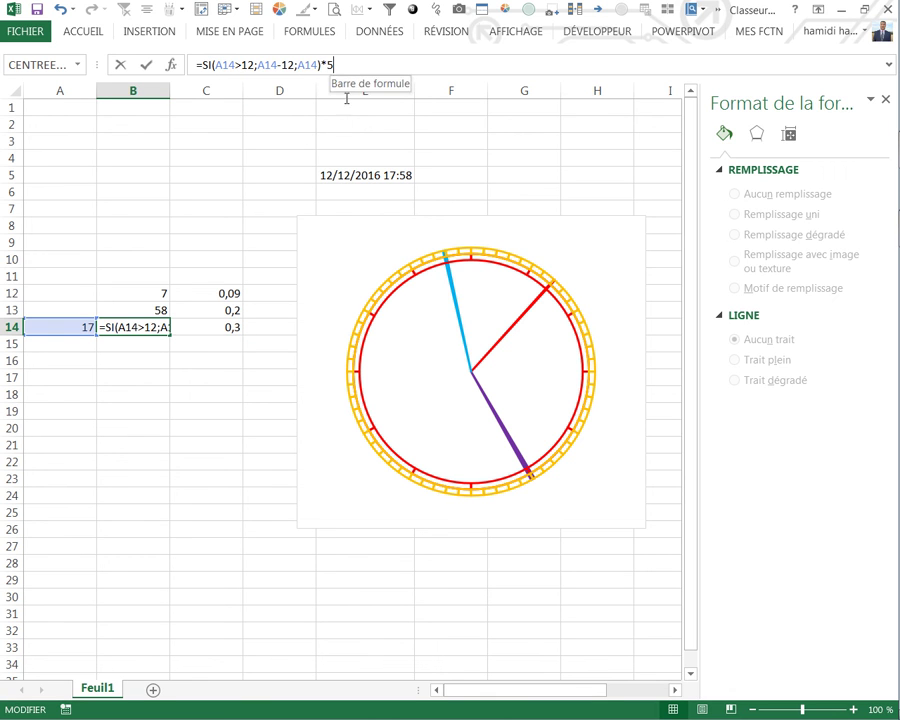
text(+)
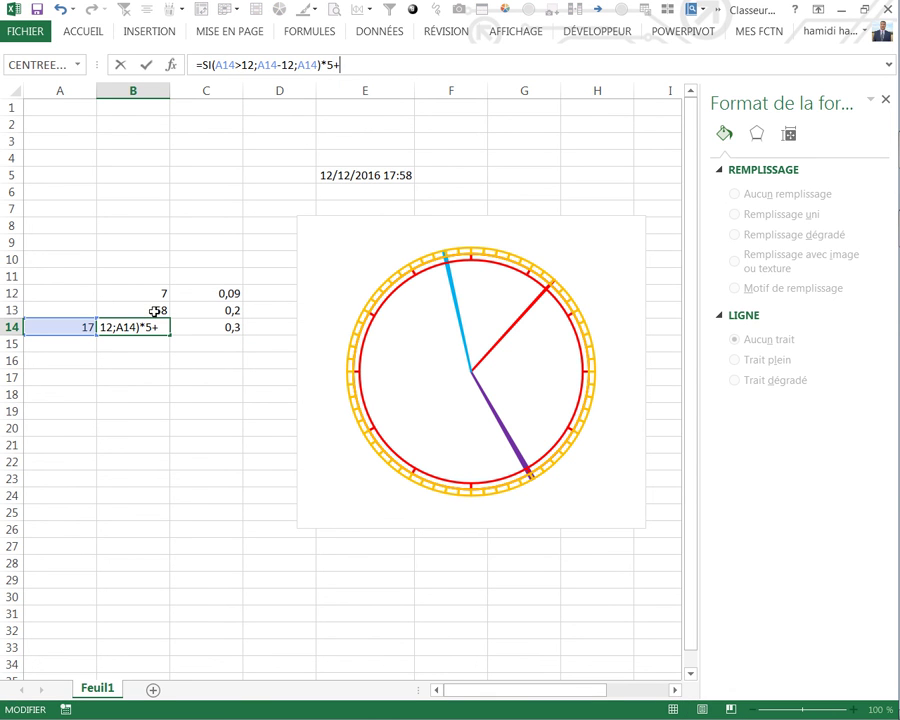
click(155, 312)
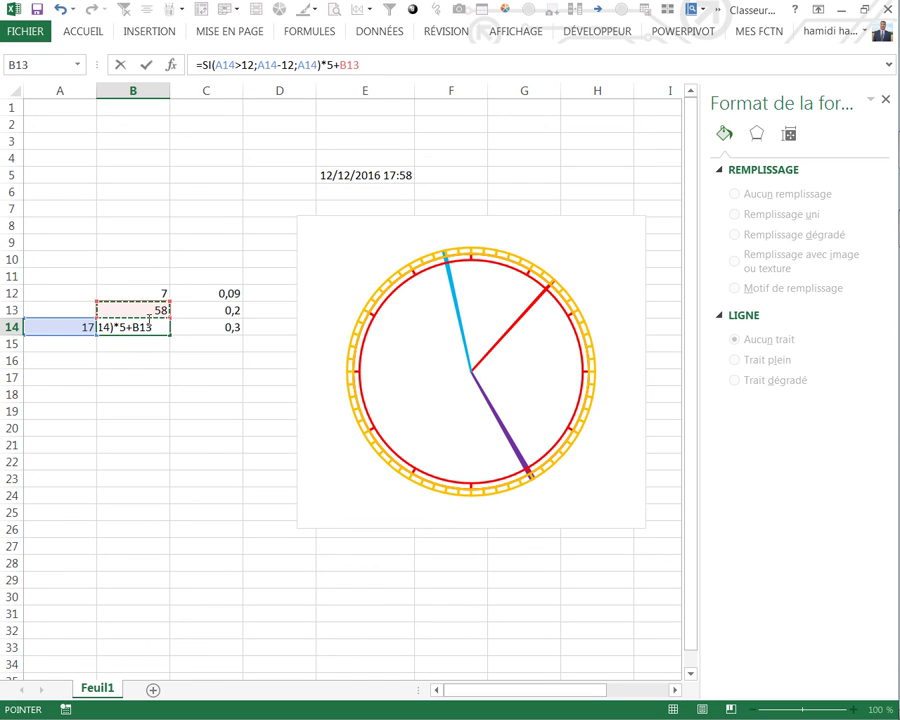
text(/6)
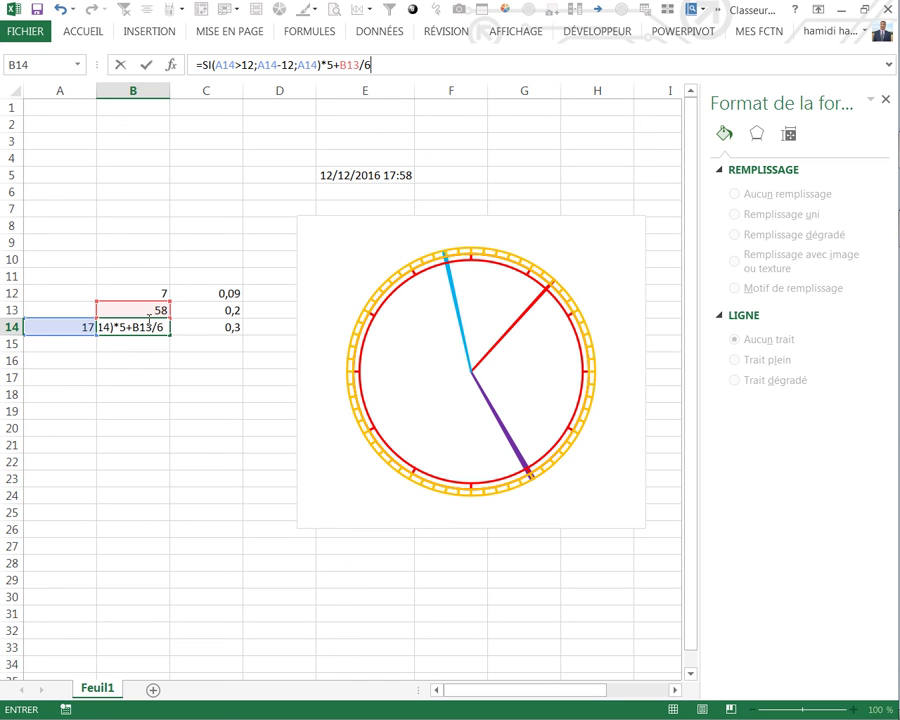
text(*5)
key(Return)
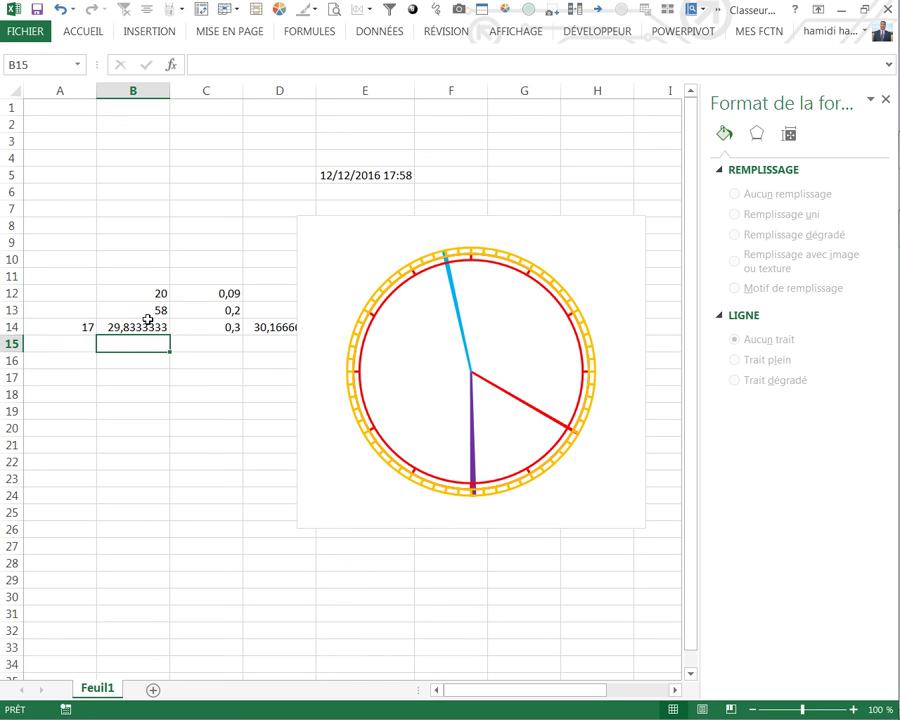
click(161, 517)
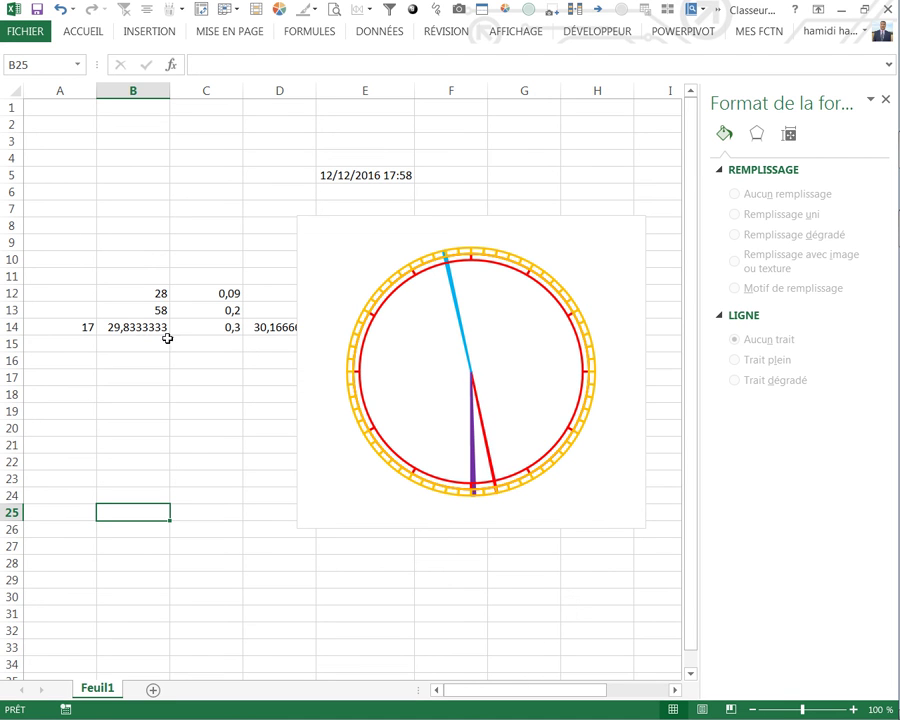
click(241, 450)
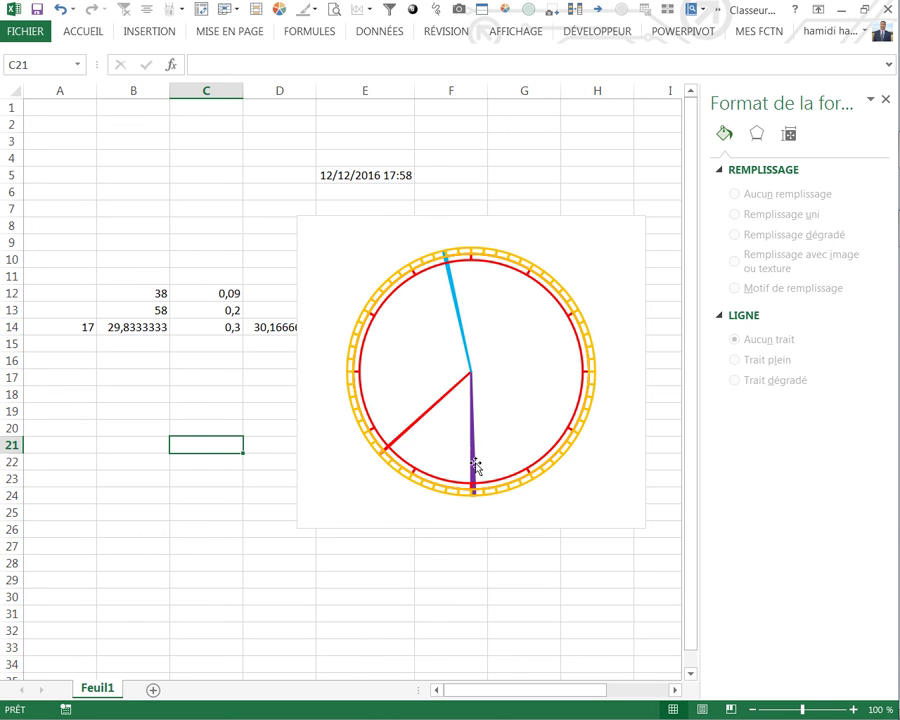
Step: Change the system time's minutes to 30, making it 17:30
mouse_move(872, 710)
click(860, 676)
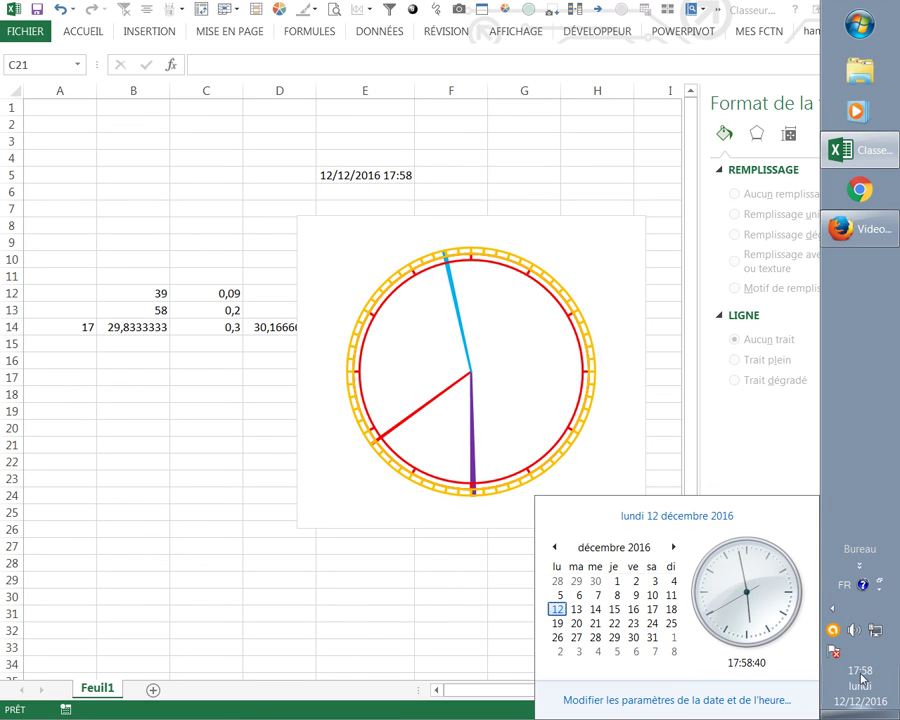
click(675, 704)
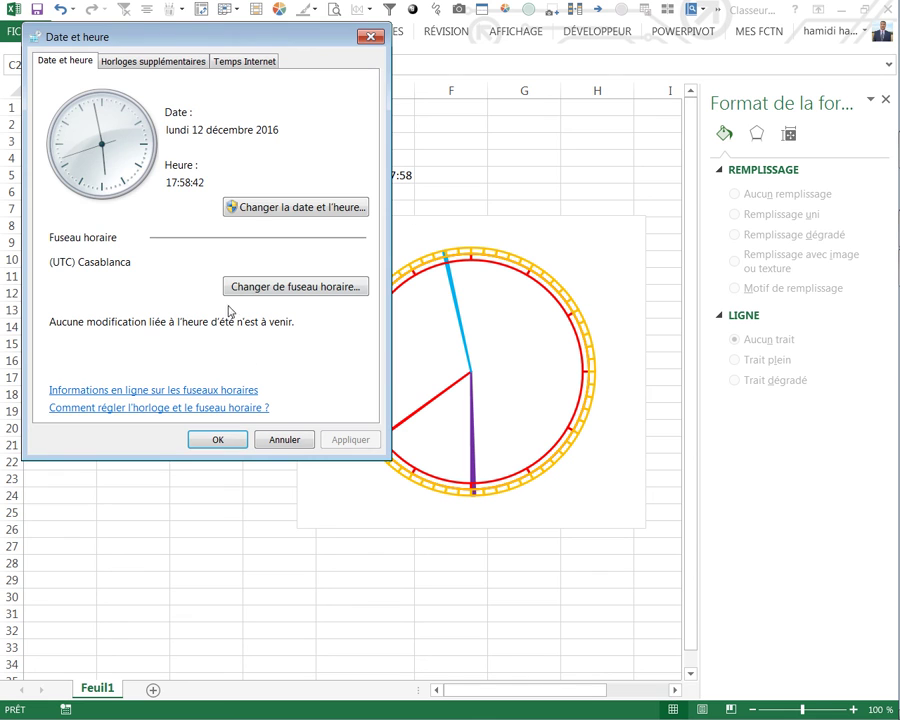
click(268, 212)
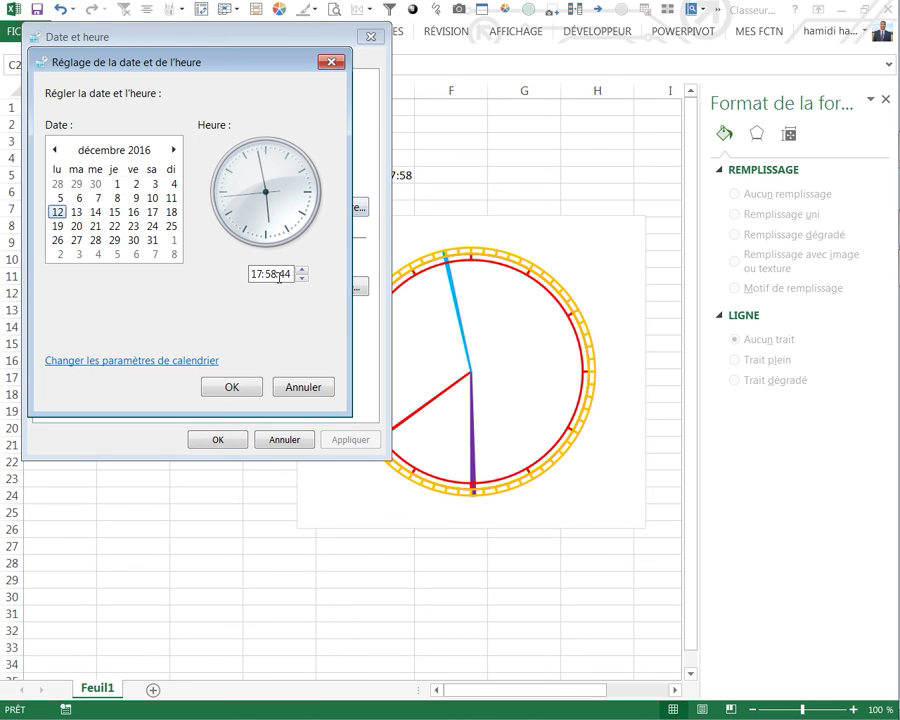
click(276, 276)
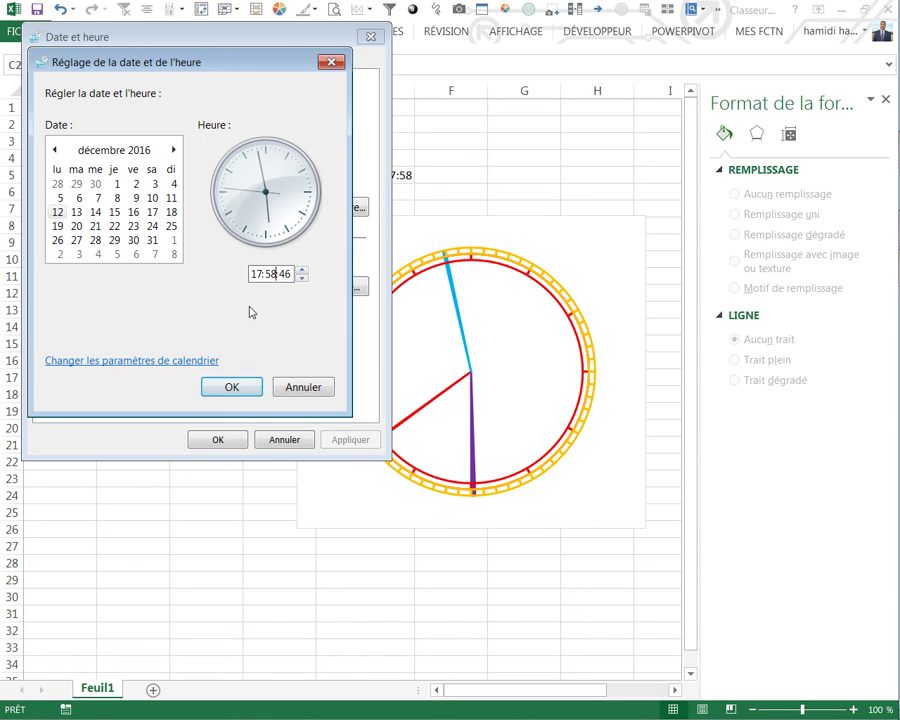
key(BackSpace)
text(30)
click(241, 388)
click(217, 440)
click(209, 484)
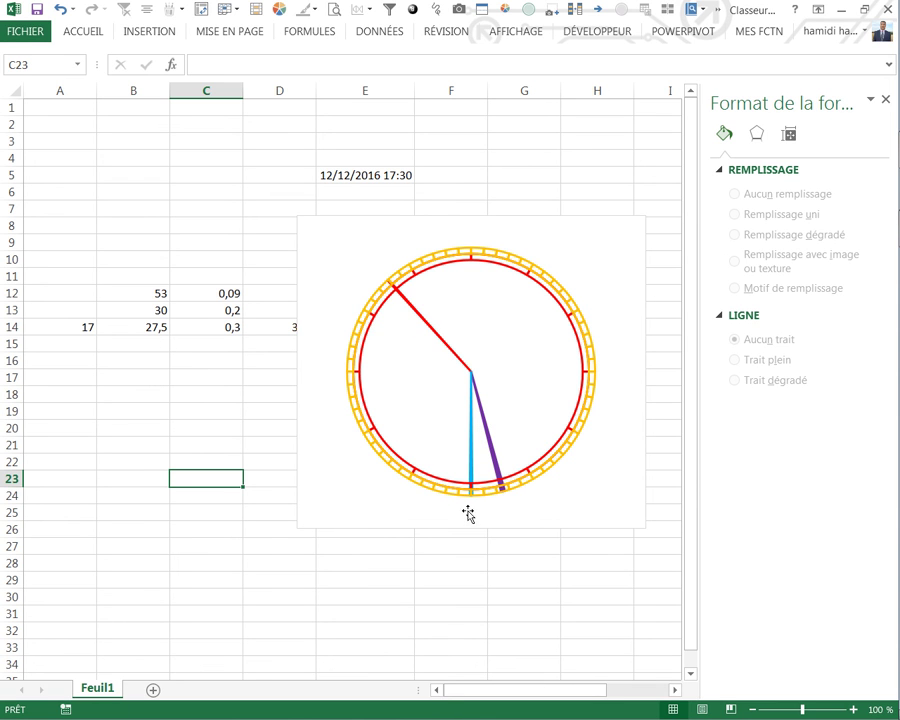
Step: Set the computer's system time to 22:45 through the taskbar date and time settings
mouse_move(895, 400)
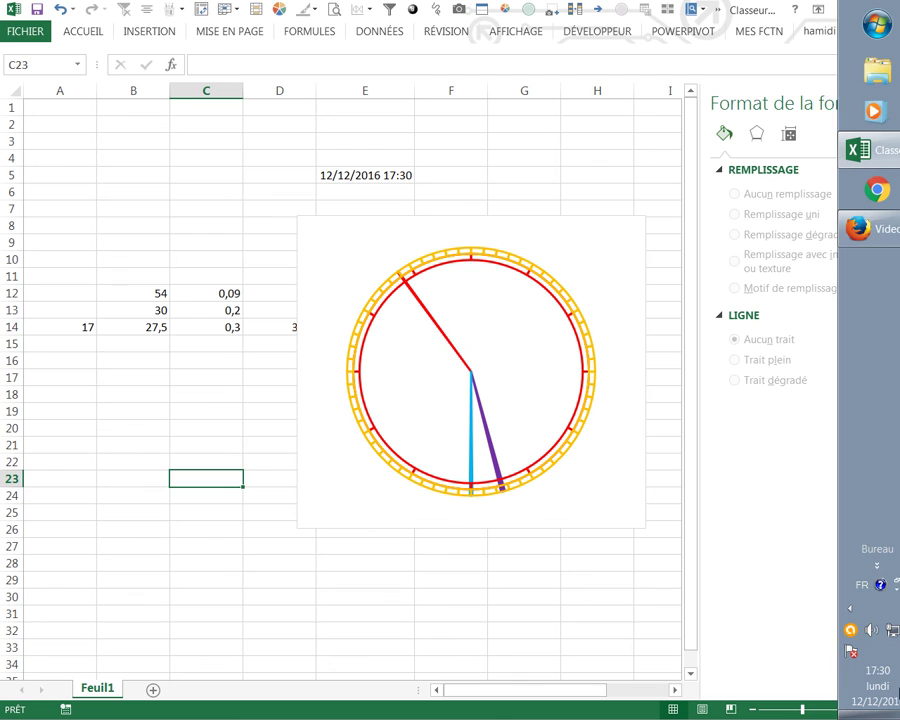
click(873, 688)
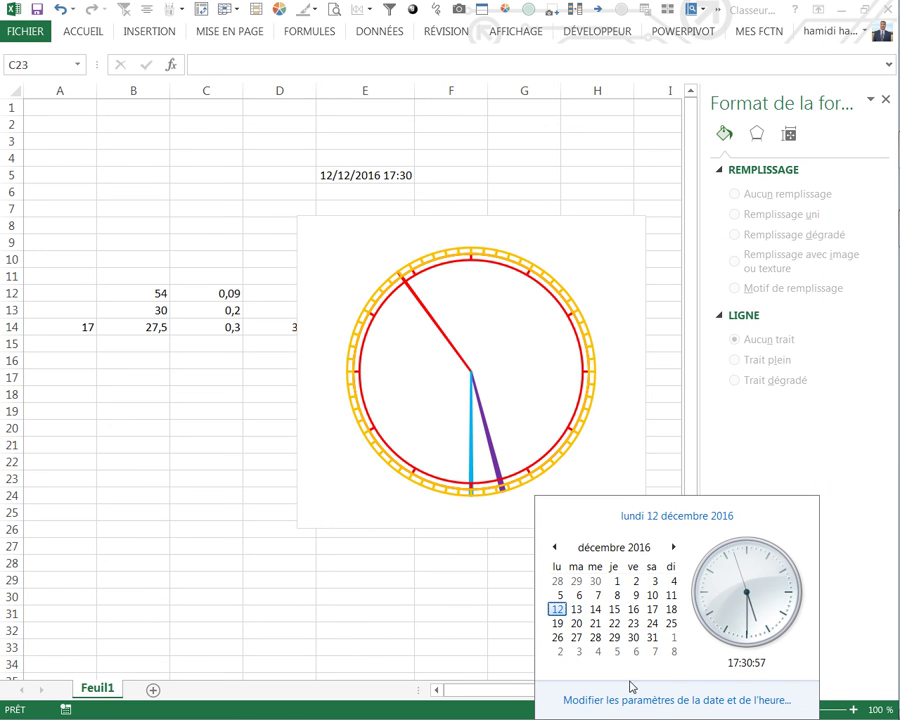
click(648, 700)
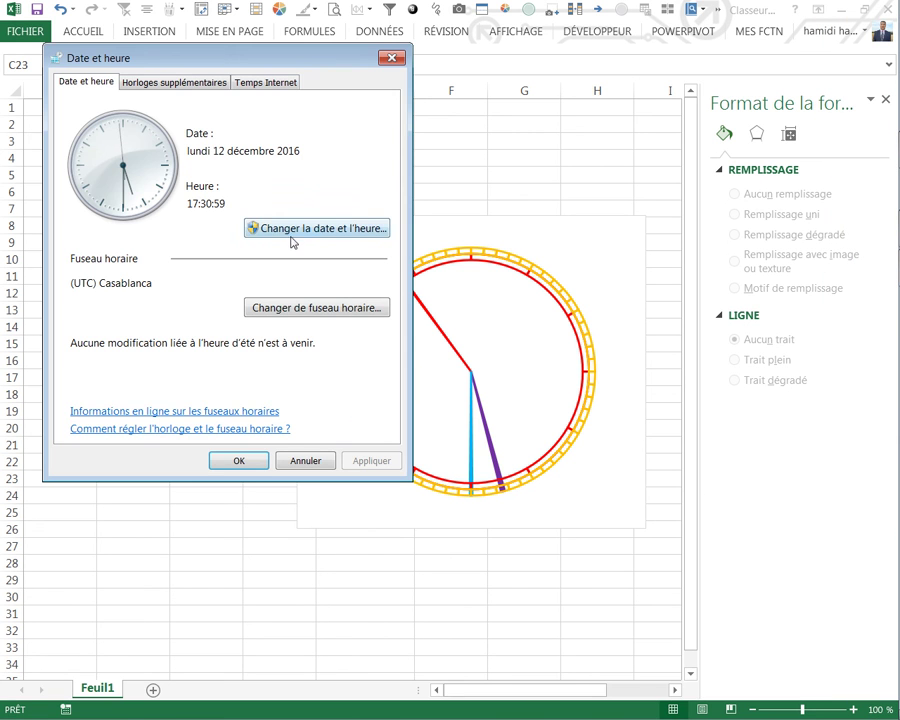
click(293, 232)
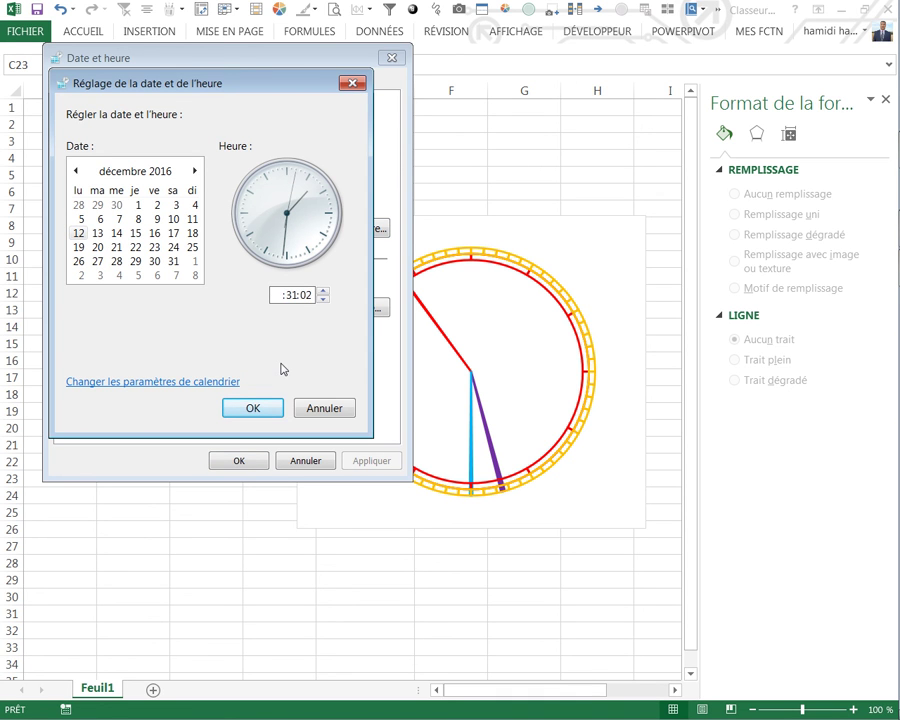
text(22)
text(3)
text(45)
click(264, 407)
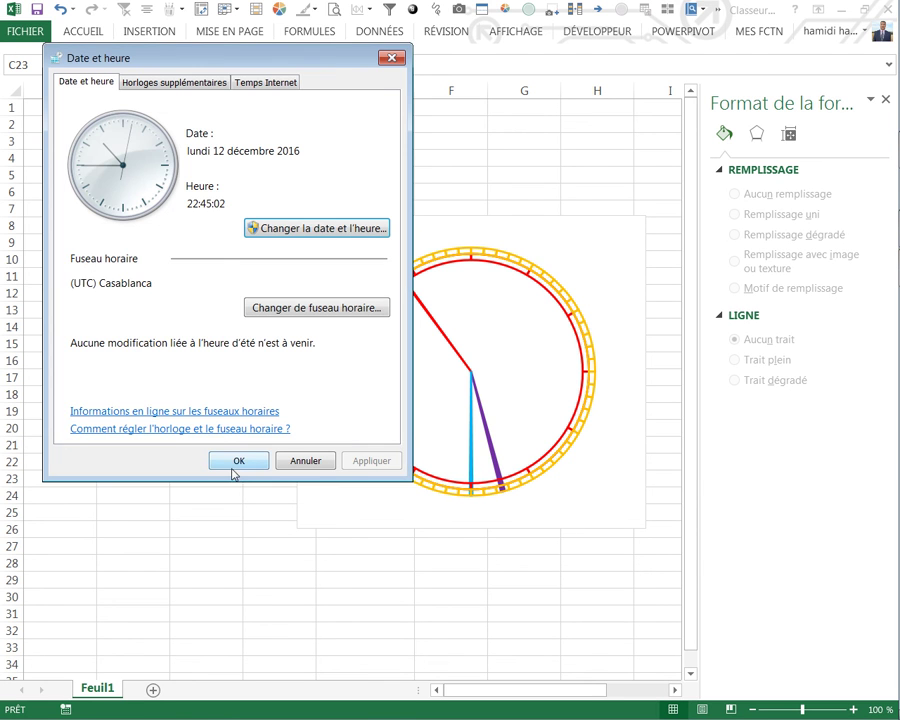
click(236, 460)
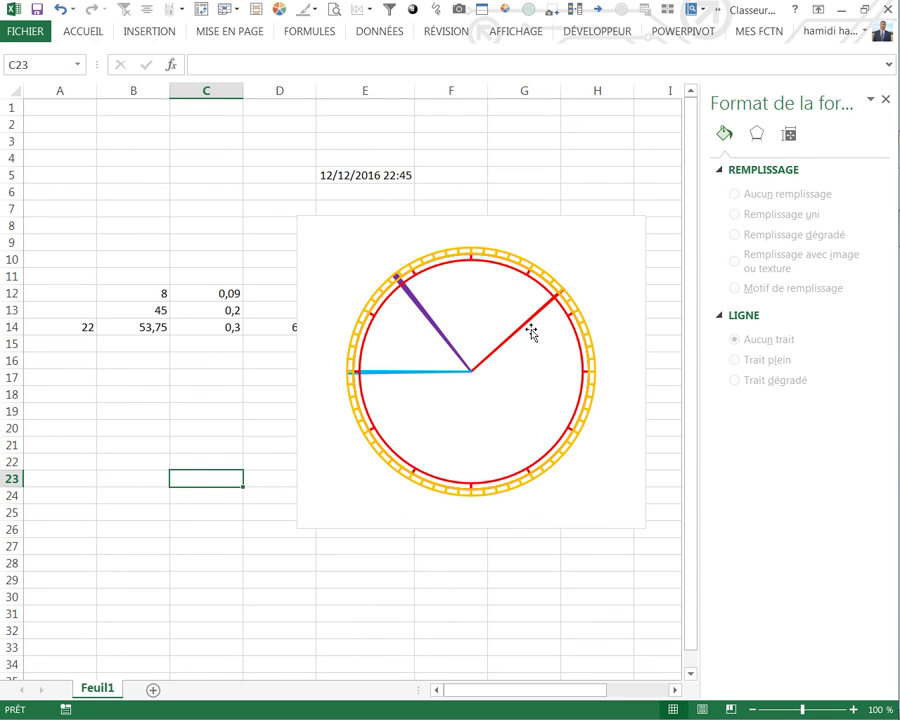
Step: Insert an oval shape and draw a small circle near cell F3
click(229, 199)
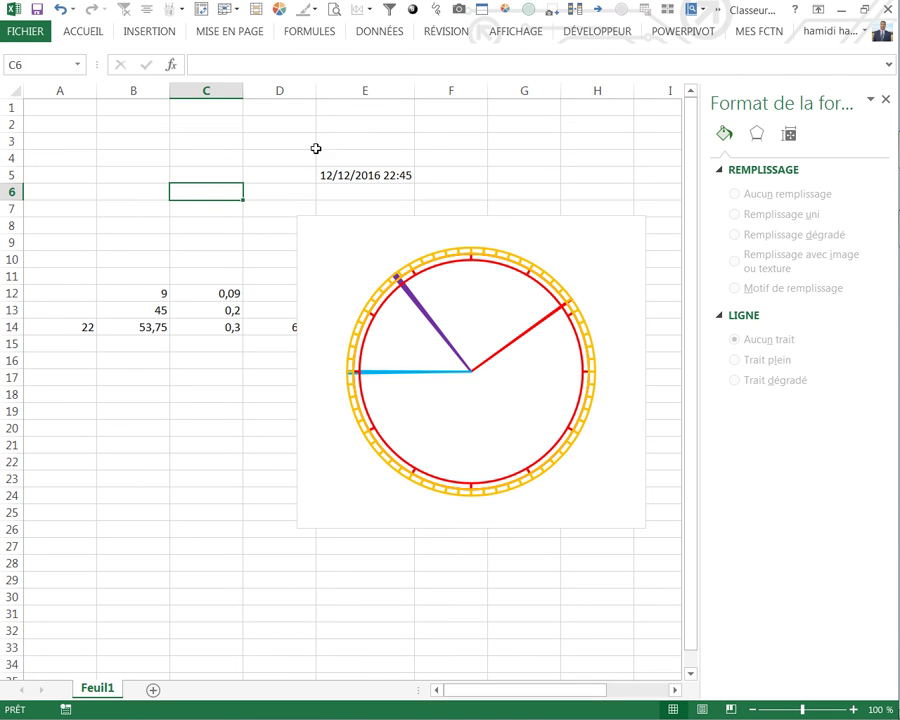
click(159, 35)
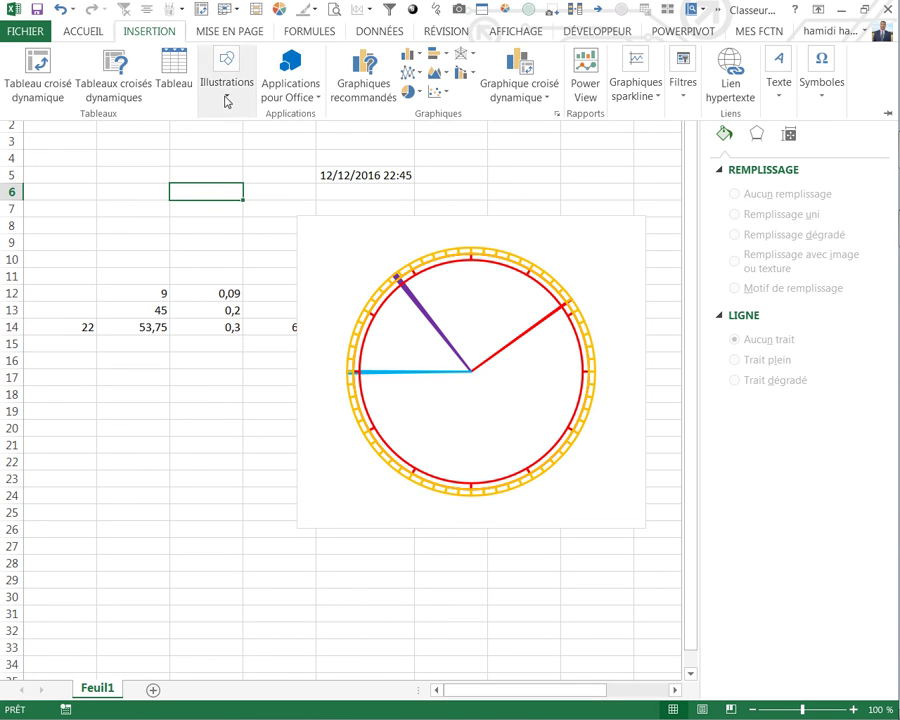
click(227, 98)
click(296, 150)
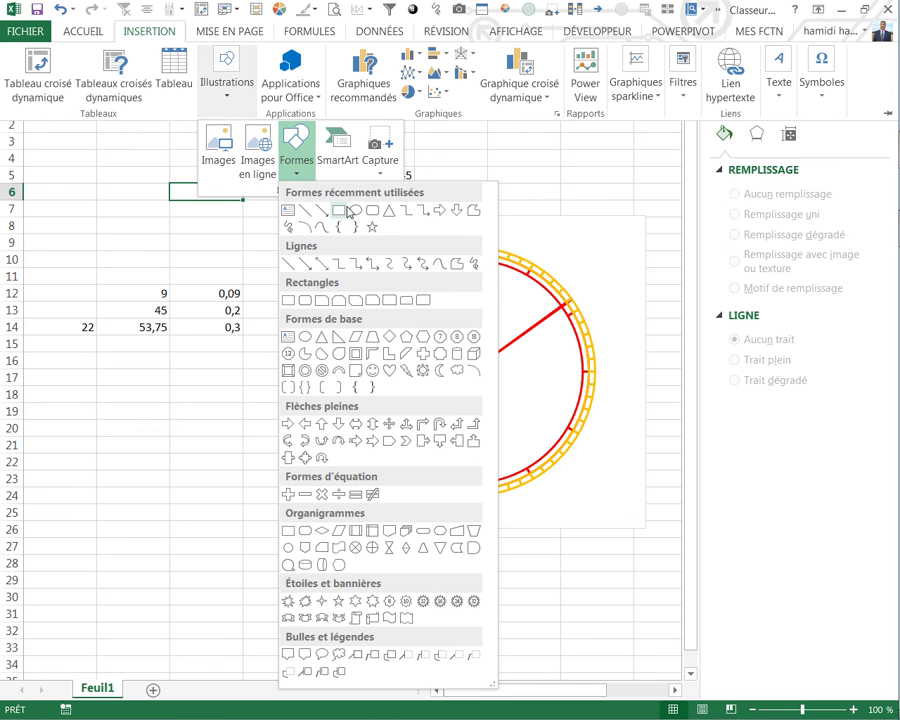
click(355, 210)
mouse_move(450, 134)
mouse_down()
mouse_move(474, 157)
mouse_move(466, 151)
mouse_move(478, 145)
mouse_move(474, 378)
mouse_up()
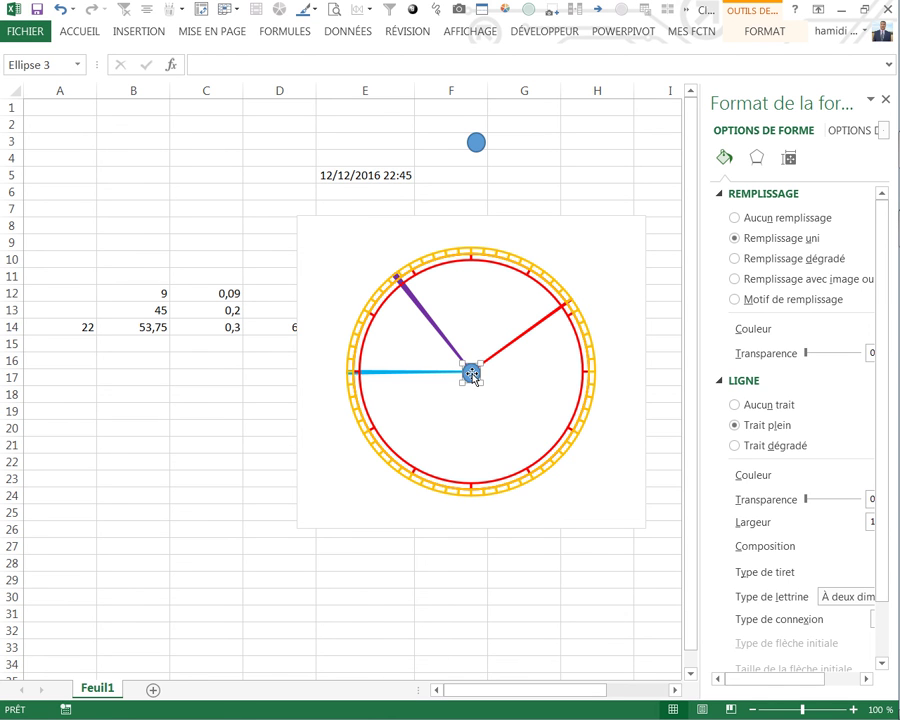
right_click(471, 376)
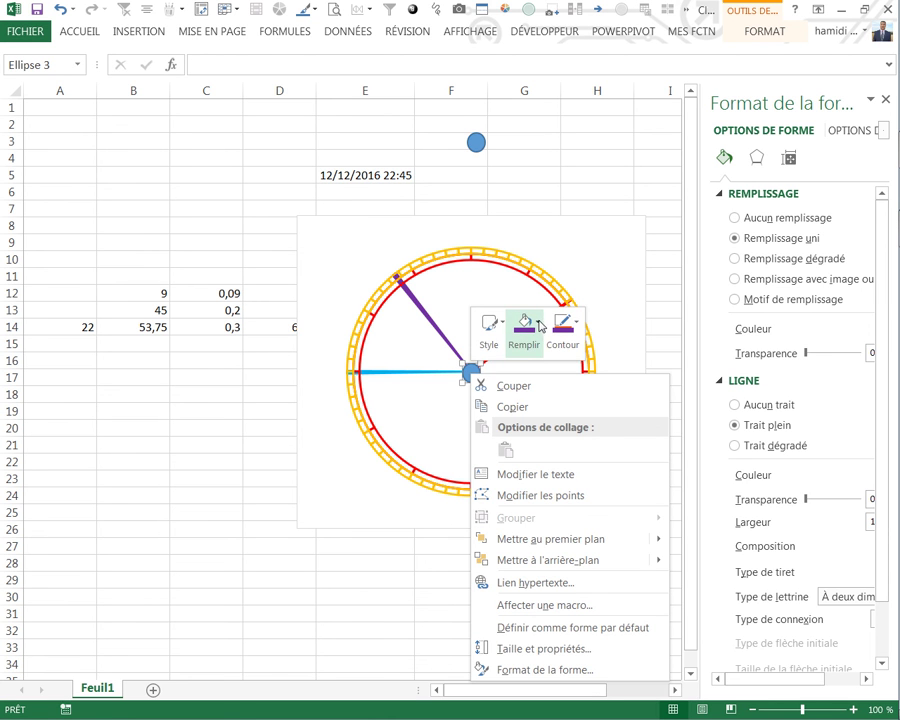
click(488, 330)
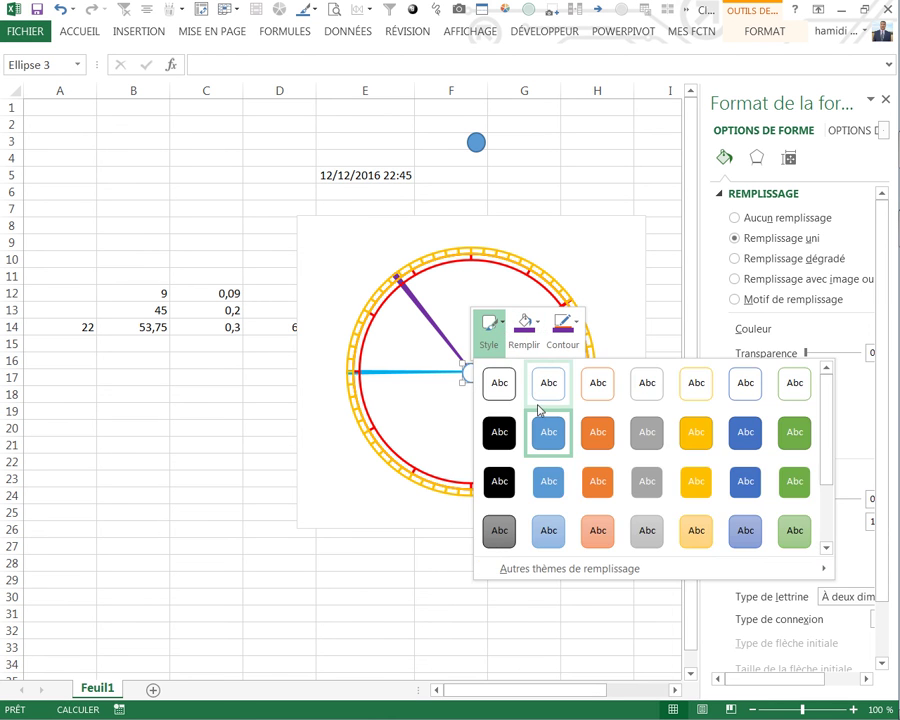
click(280, 455)
Step: Select the blue centre cap and the clock chart together and group them into one object
click(274, 460)
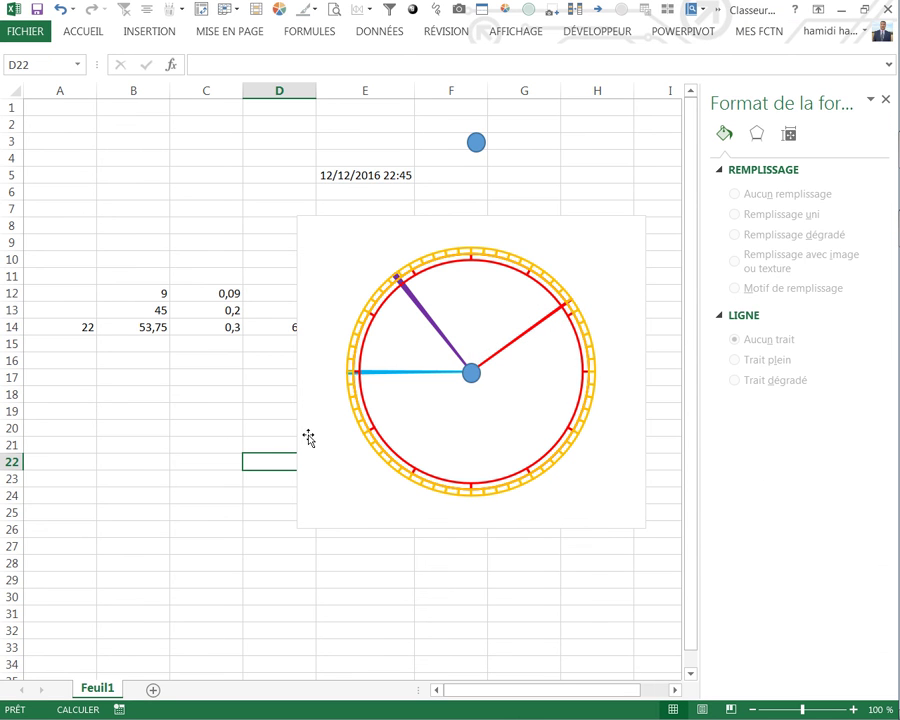
click(470, 374)
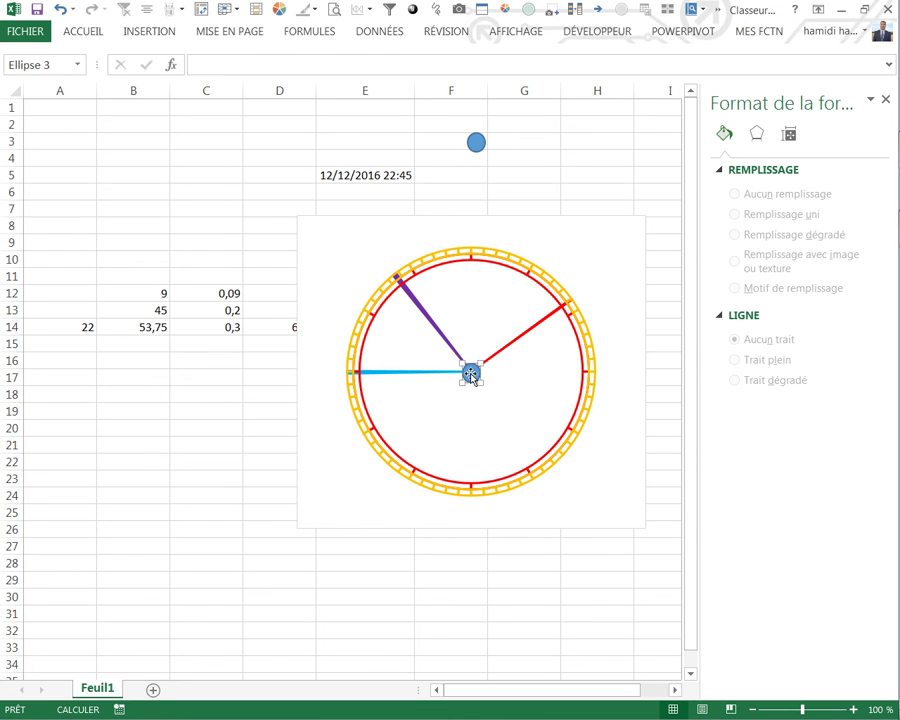
shift+click(505, 243)
right_click(506, 238)
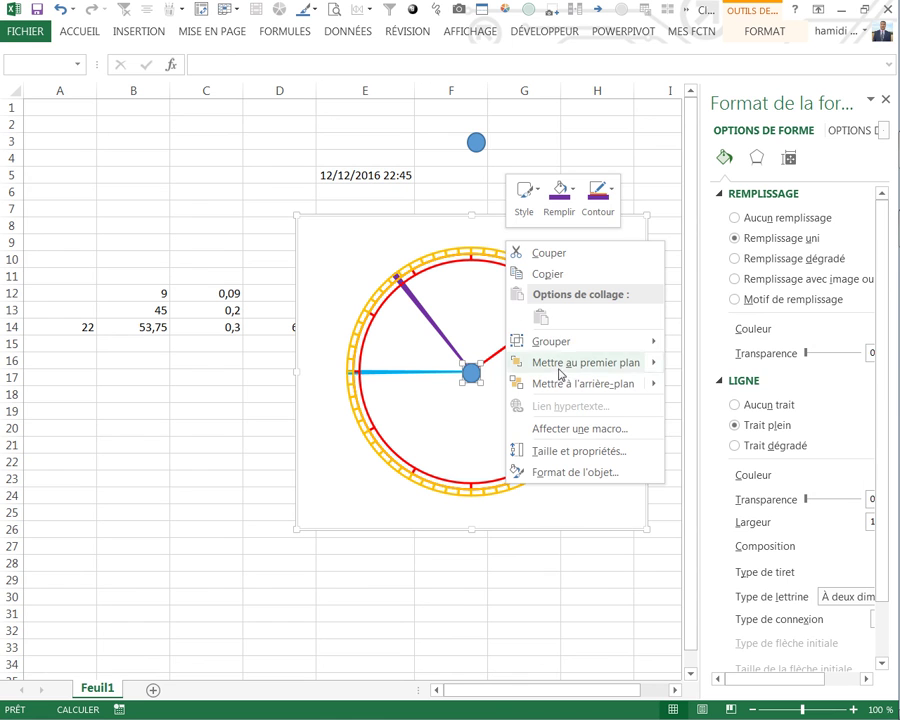
mouse_move(560, 347)
click(695, 342)
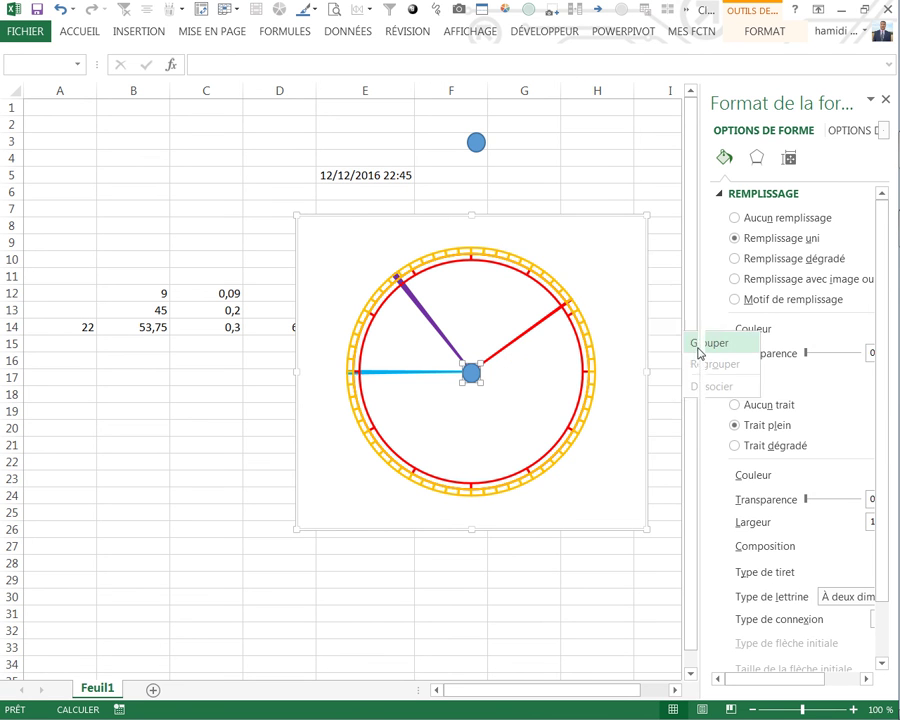
click(238, 377)
click(477, 143)
Step: Assign the new macro Ellipse2_Cliquer, with a Do / ActiveSheet.Calculate / Loop body, to the small circle
right_click(480, 144)
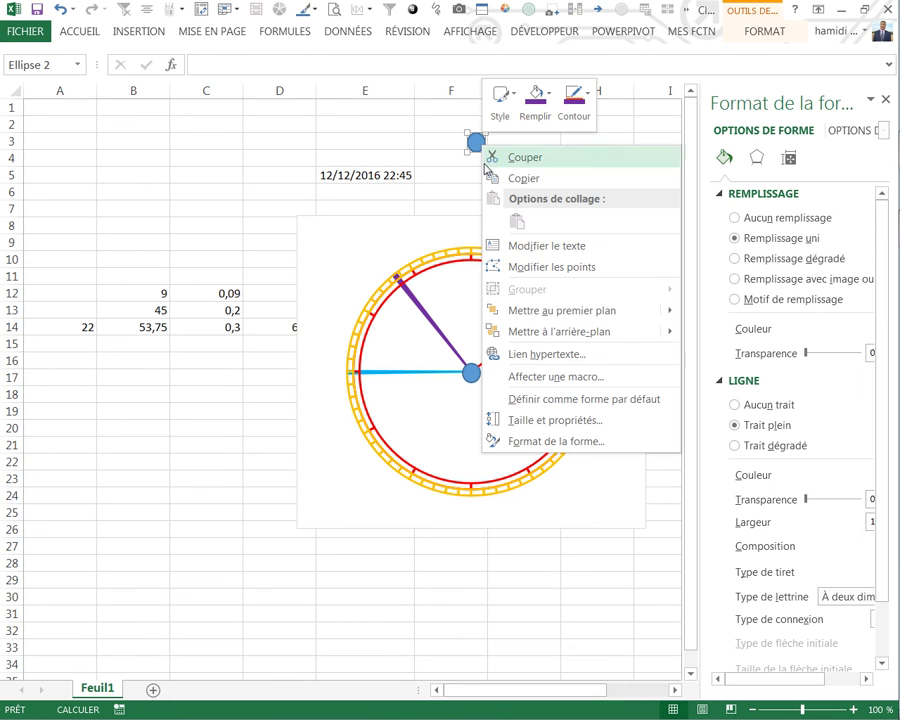
click(533, 378)
click(655, 258)
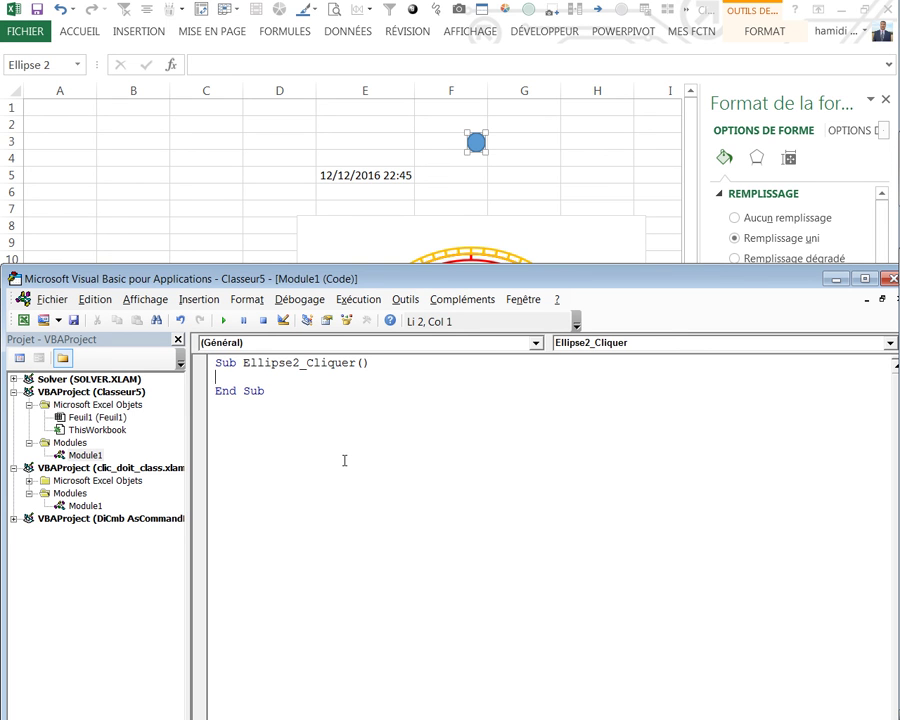
text(do)
key(Return)
text(activessht)
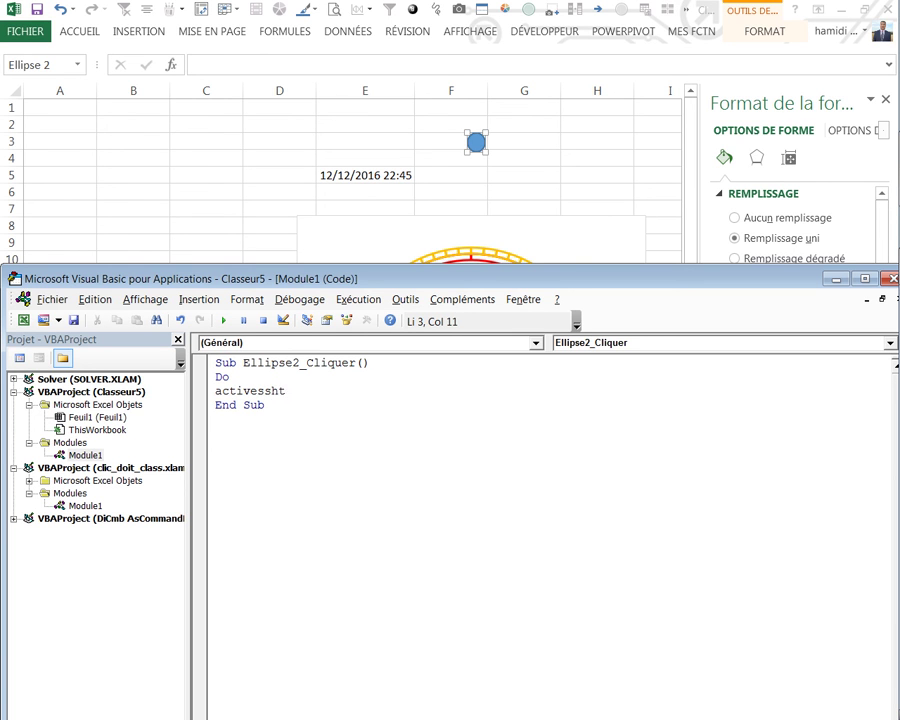
key(BackSpace)
key(BackSpace)
key(BackSpace)
text(ate)
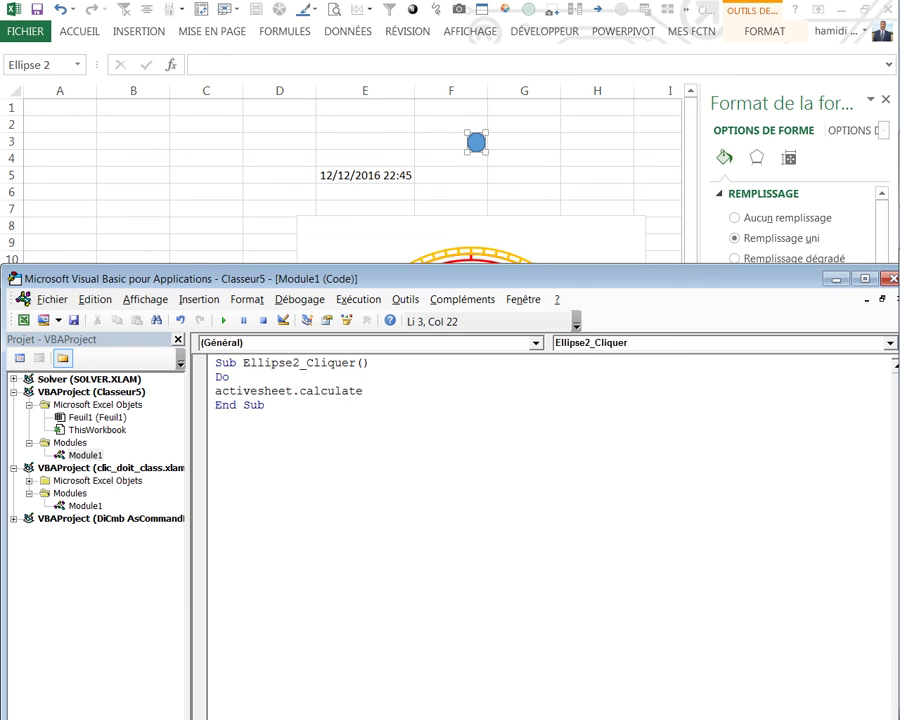
key(Return)
text(loop)
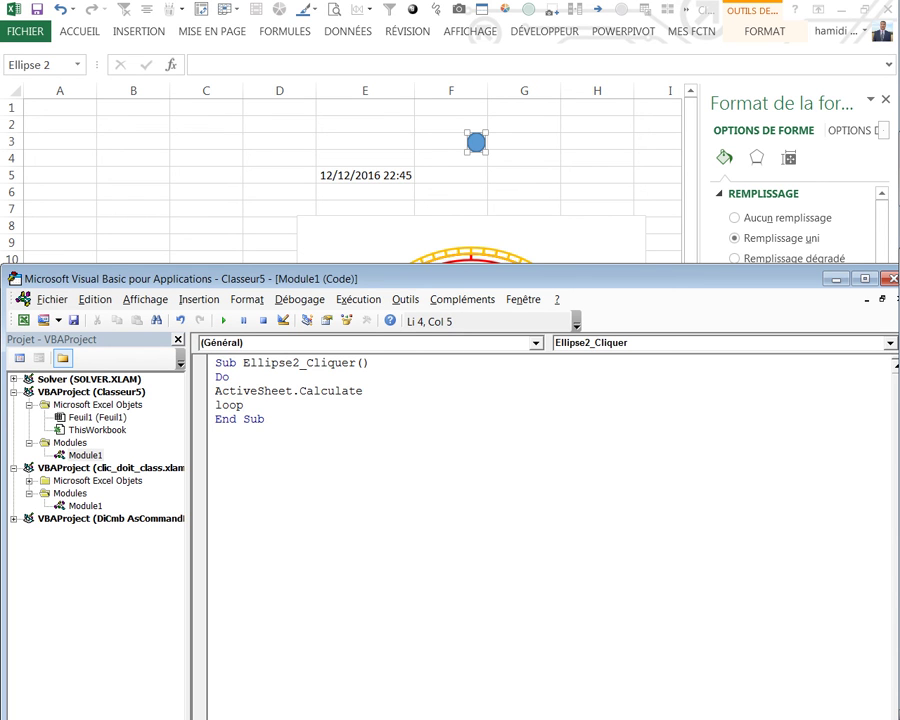
click(397, 498)
drag(603, 284, 482, 283)
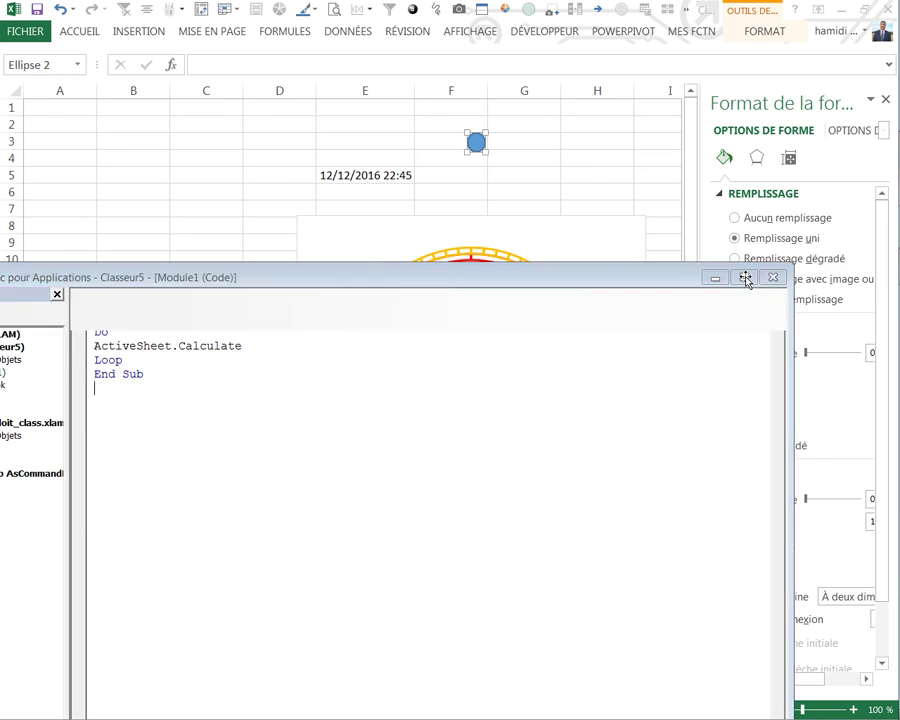
click(566, 190)
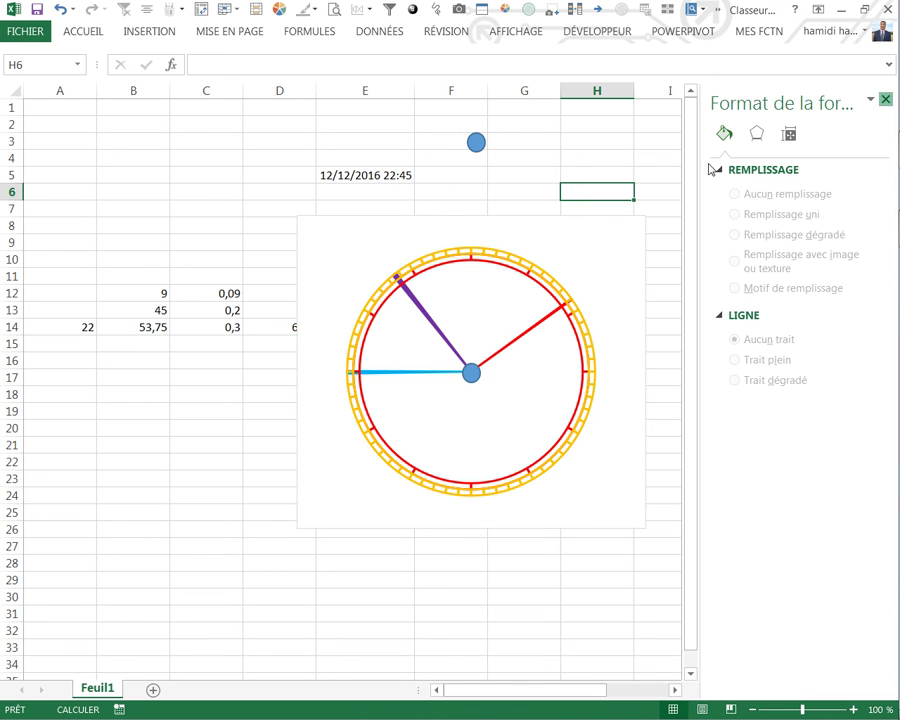
Step: Run and interrupt the clock macro, then move the clock group further right
click(544, 160)
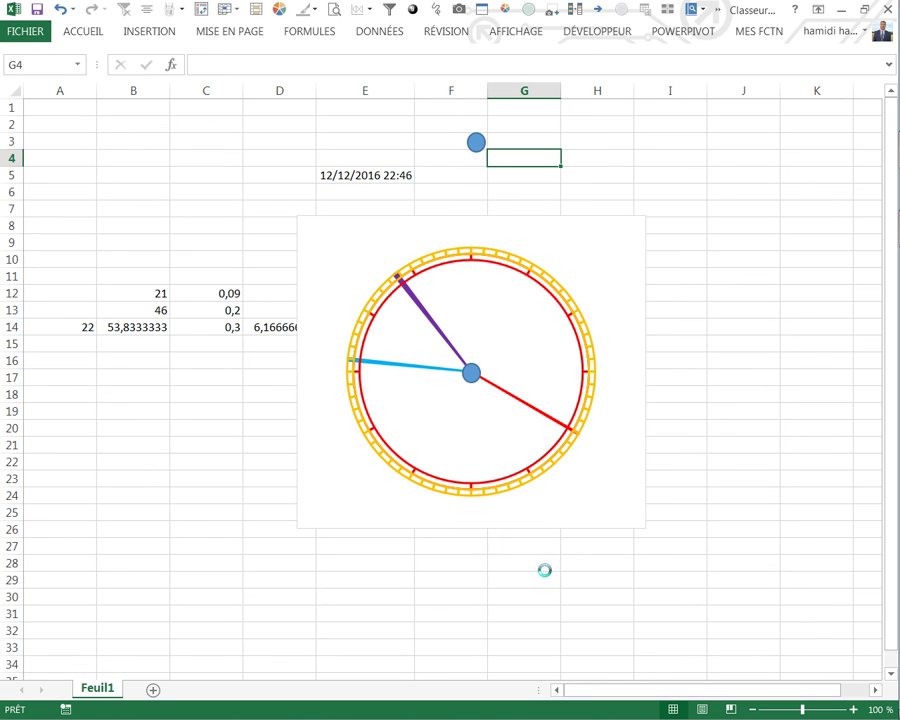
key(Escape)
click(410, 337)
mouse_move(592, 230)
mouse_down()
mouse_move(669, 243)
mouse_move(656, 250)
mouse_up()
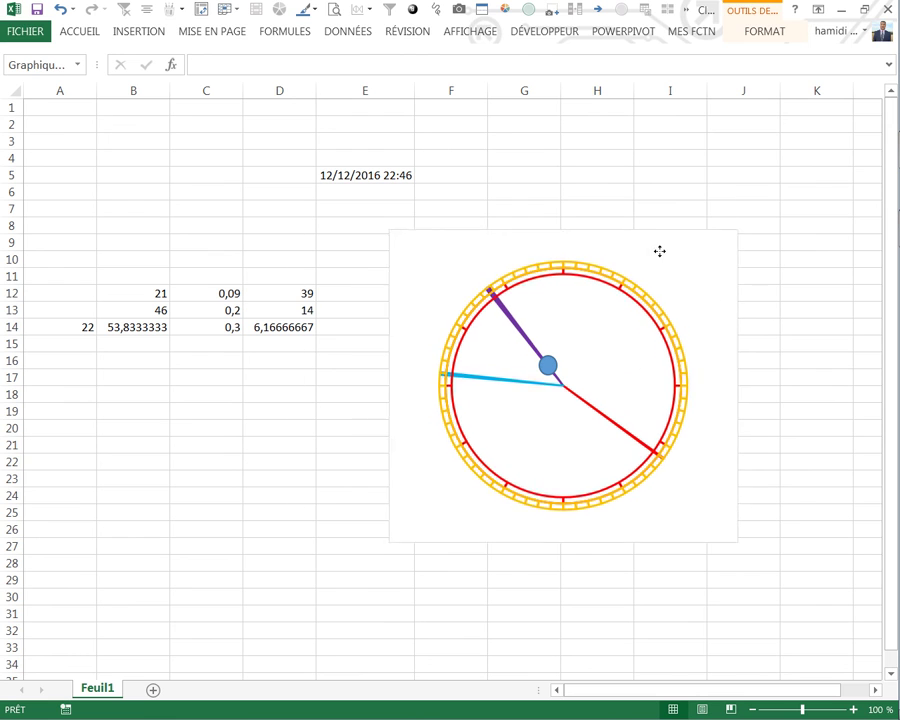
Step: Give the chart a yellow-outline shape style and centre the blue cap on the hands
click(768, 36)
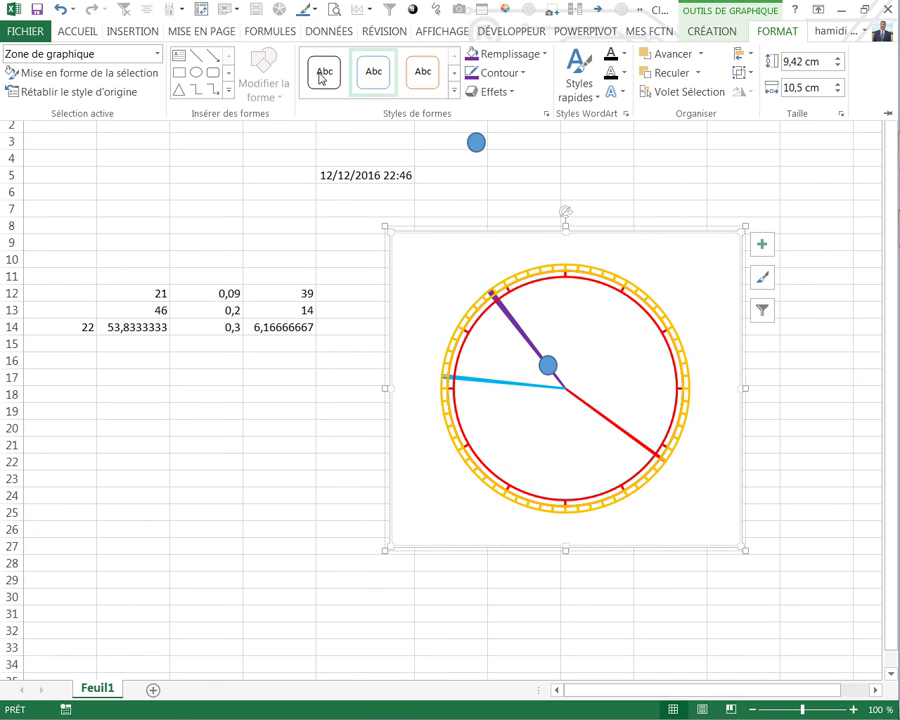
click(452, 91)
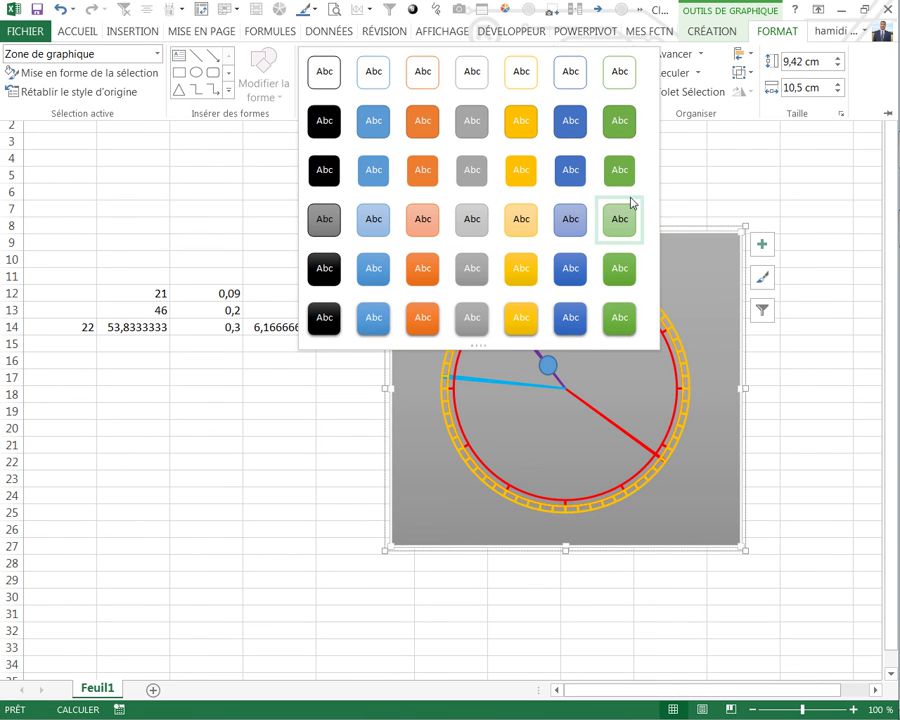
click(373, 220)
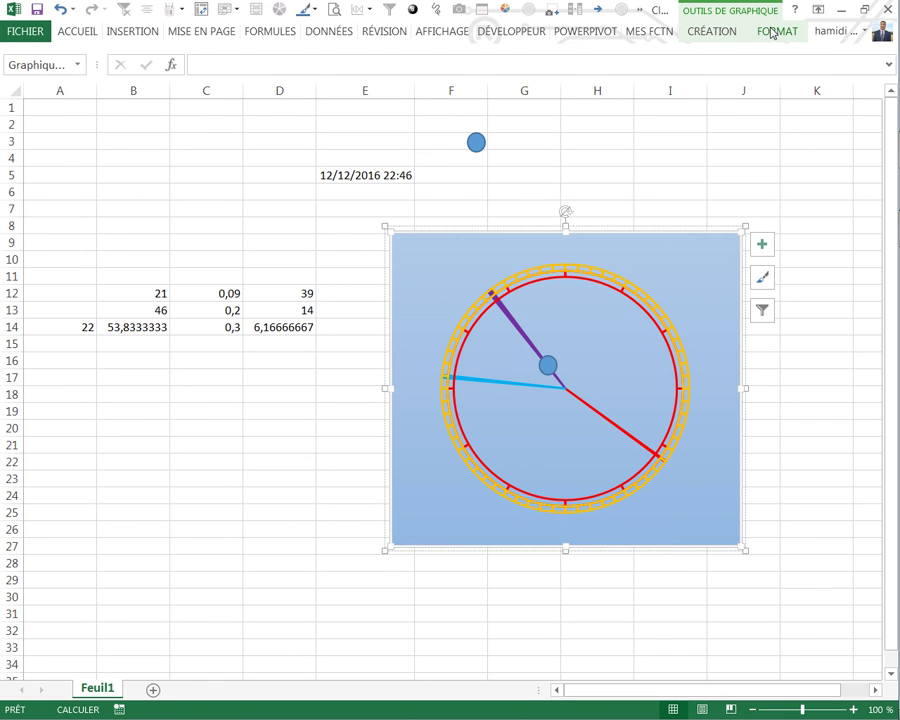
click(772, 31)
click(452, 90)
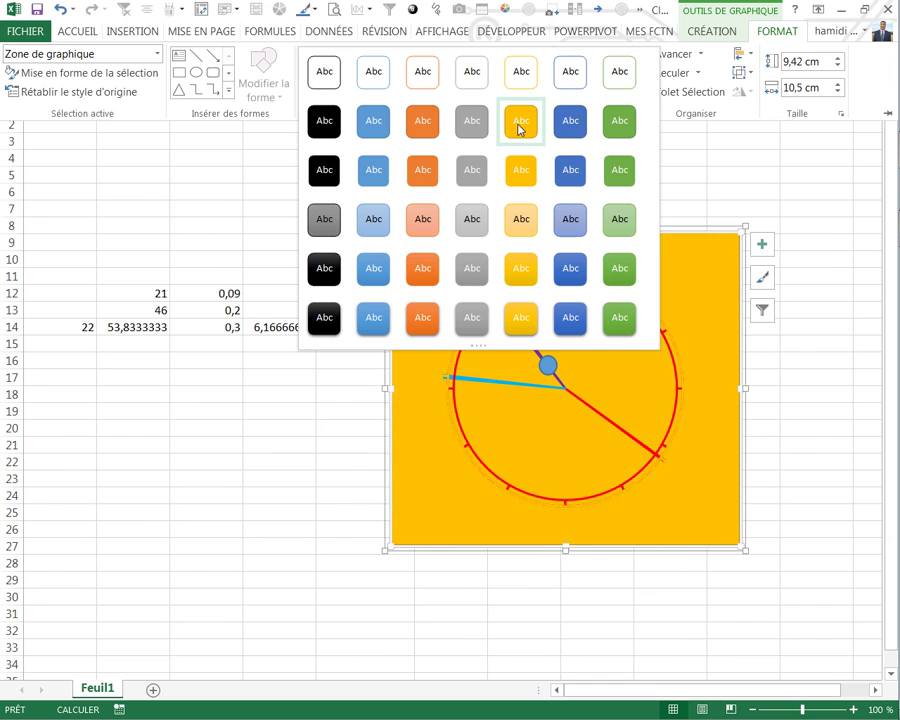
click(528, 86)
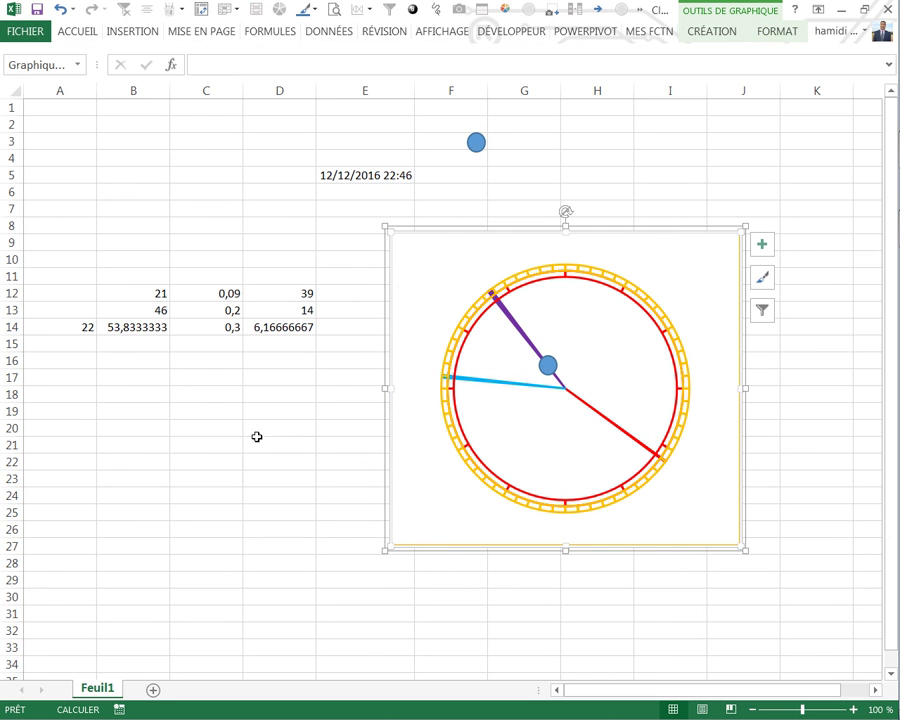
drag(552, 370, 568, 394)
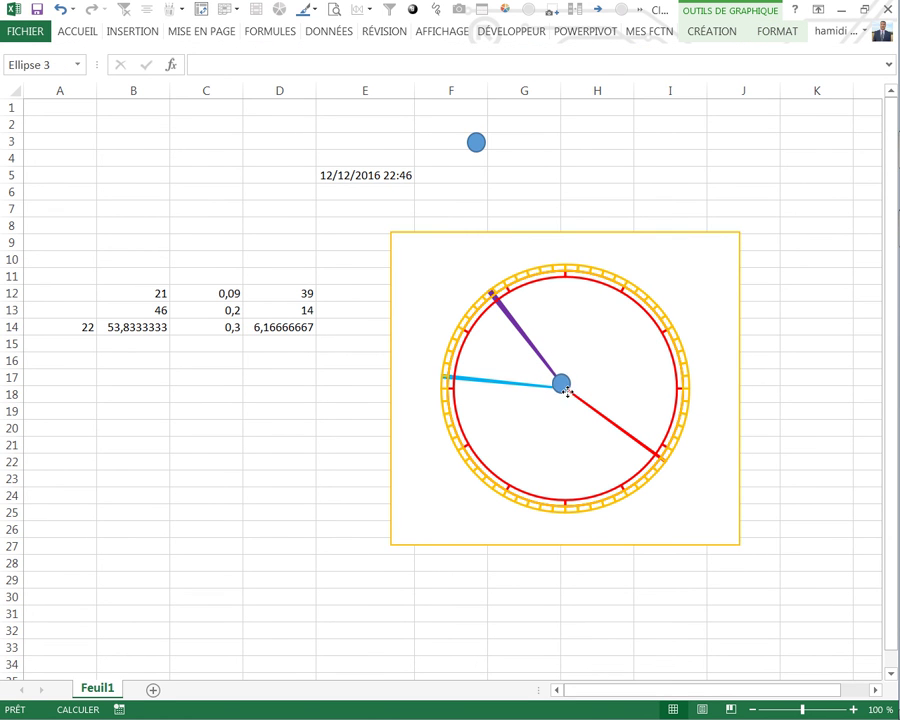
click(236, 472)
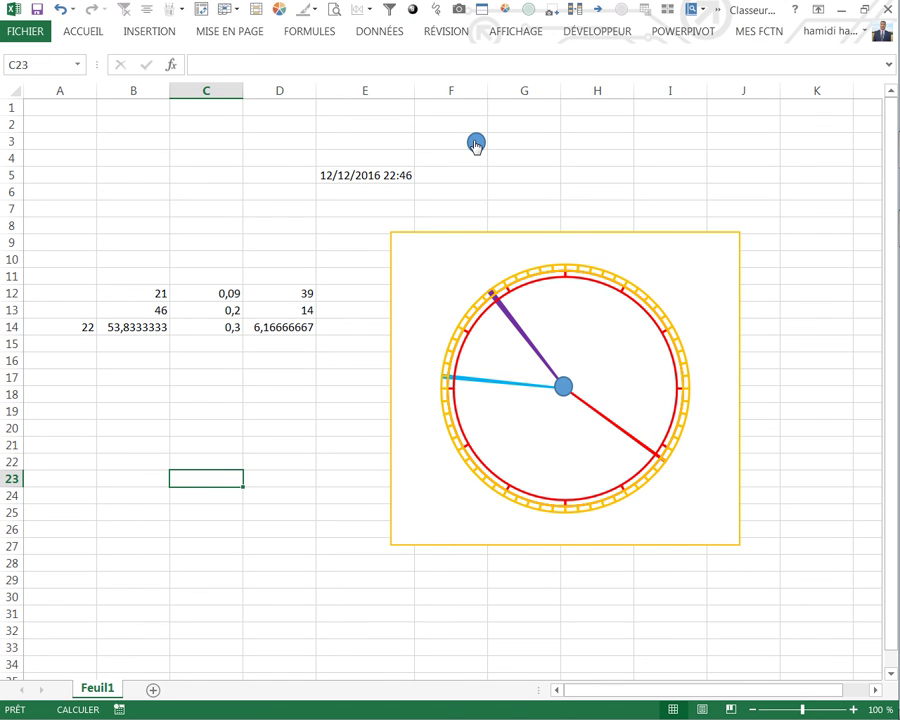
Step: Start the clock macro from the small blue circle so the hands update live
click(476, 143)
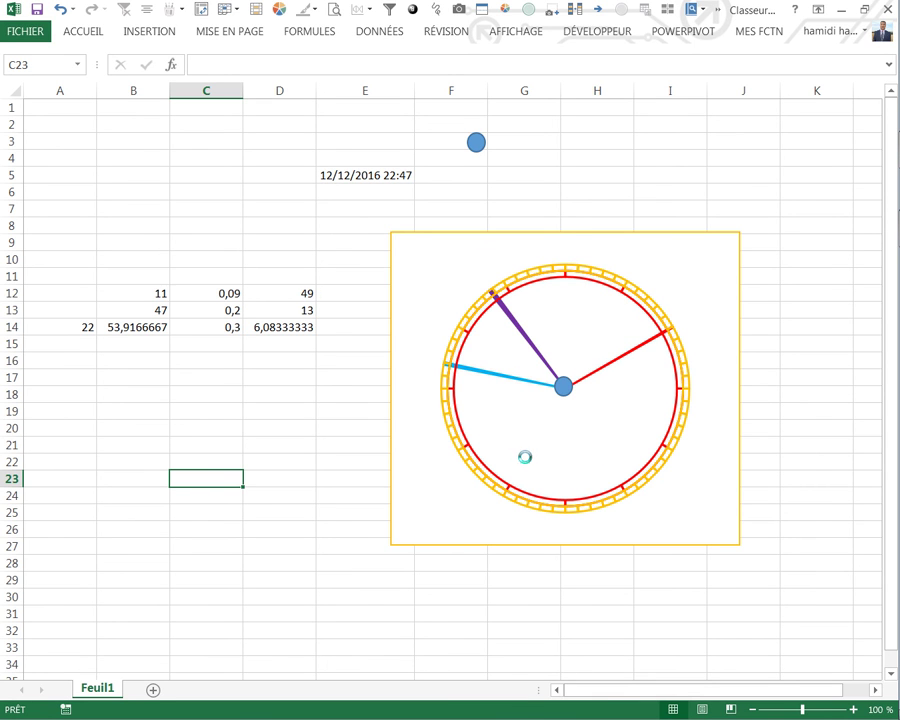
Step: Stop the macro, then enter the author's name in E30 and the date 10/12/2016 in G30
key(ctrl+Break)
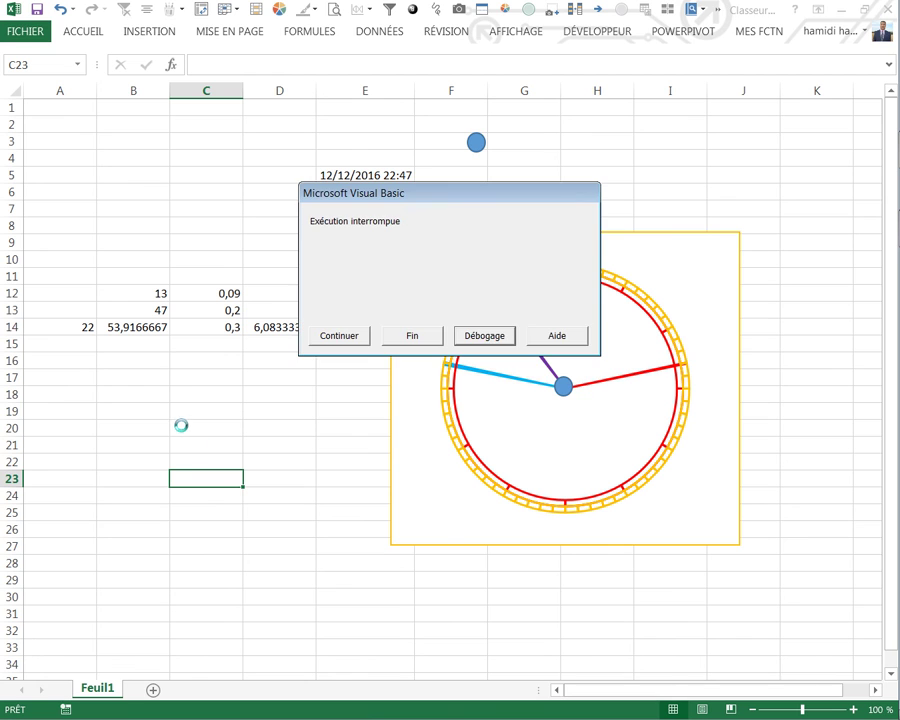
click(419, 339)
click(328, 596)
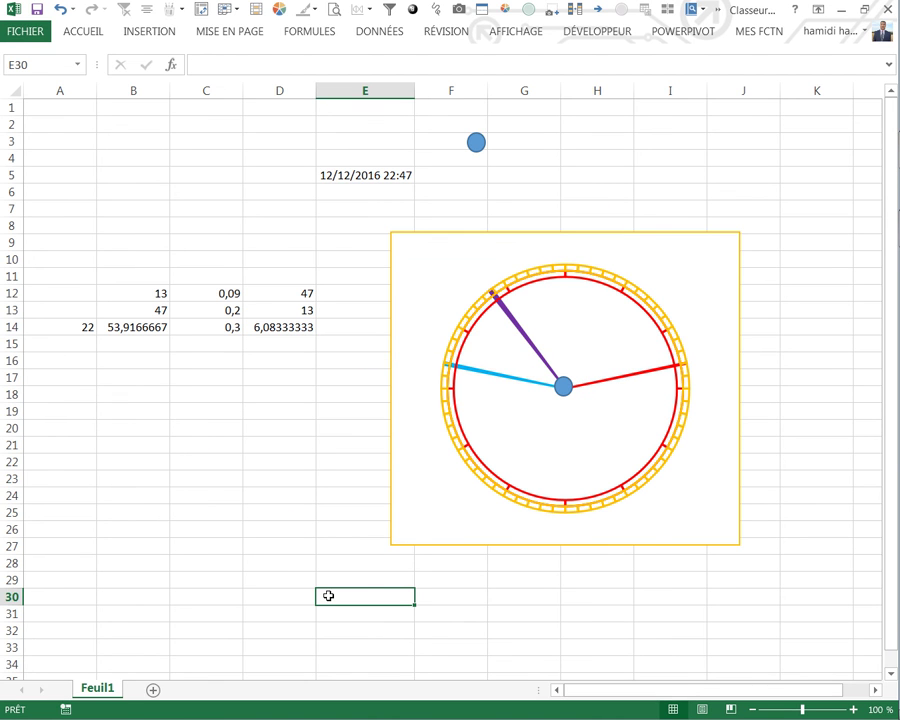
text(sihamidi)
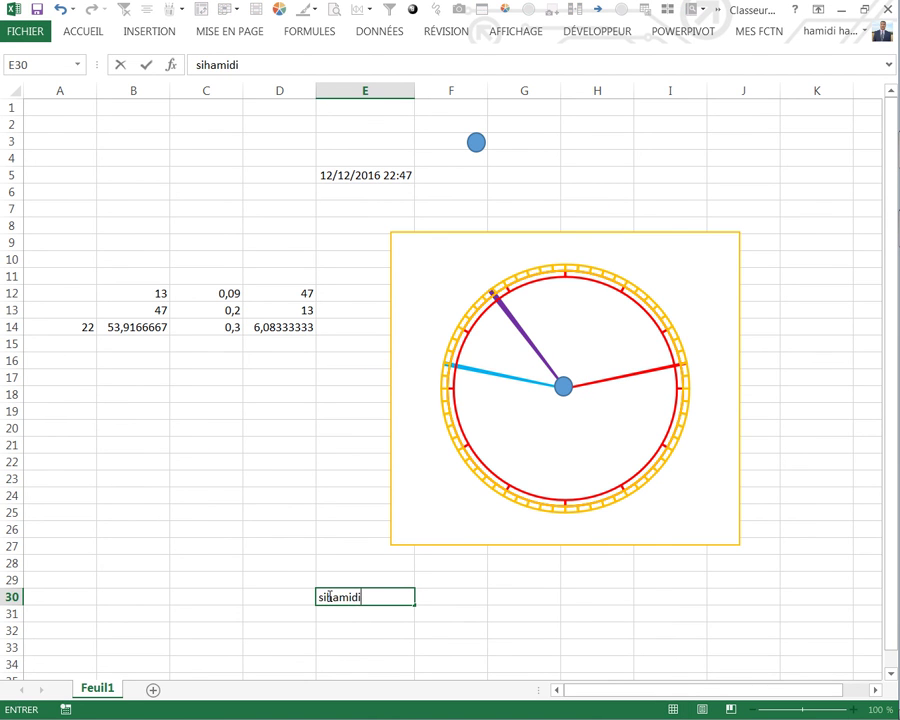
click(540, 594)
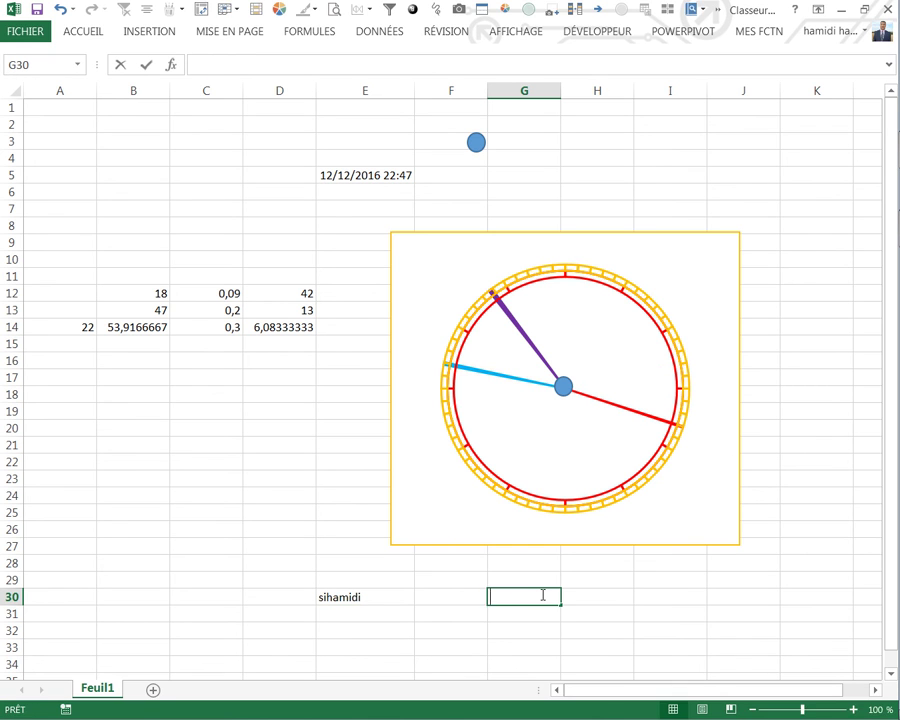
text(10-12-)
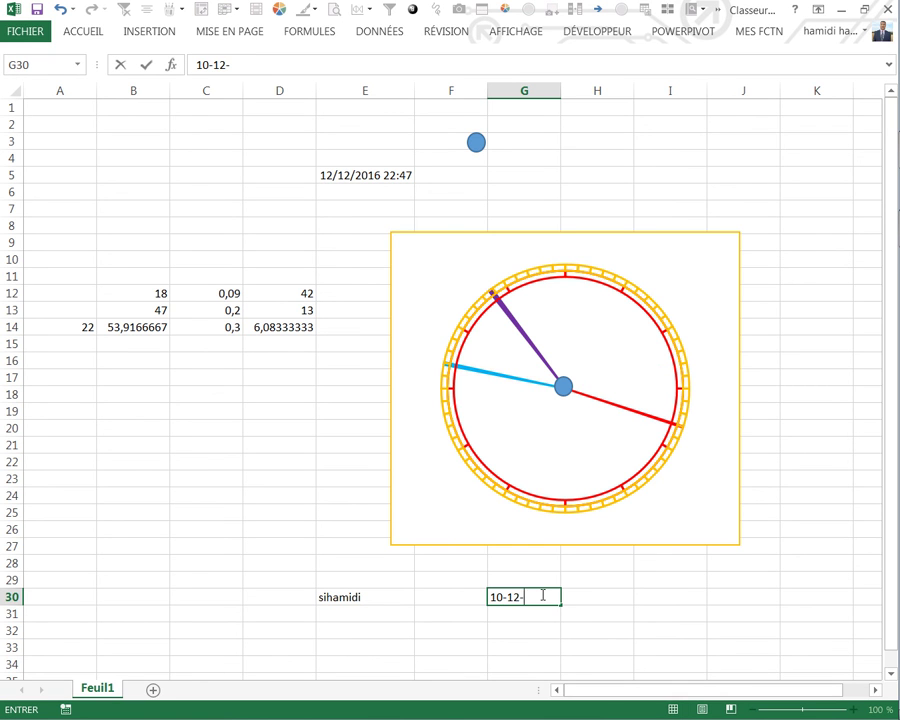
text(6)
key(Return)
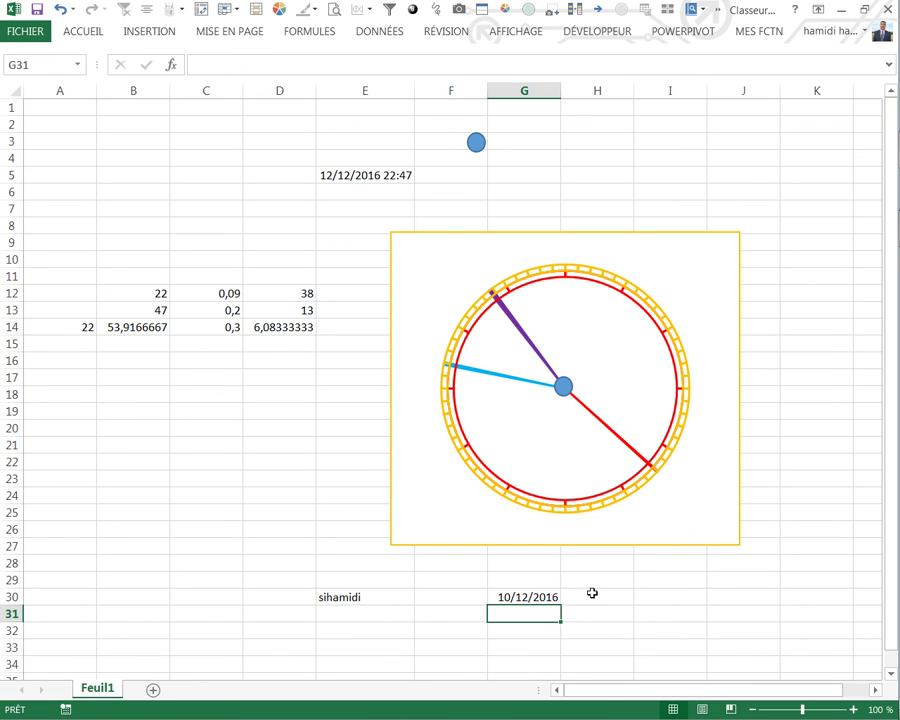